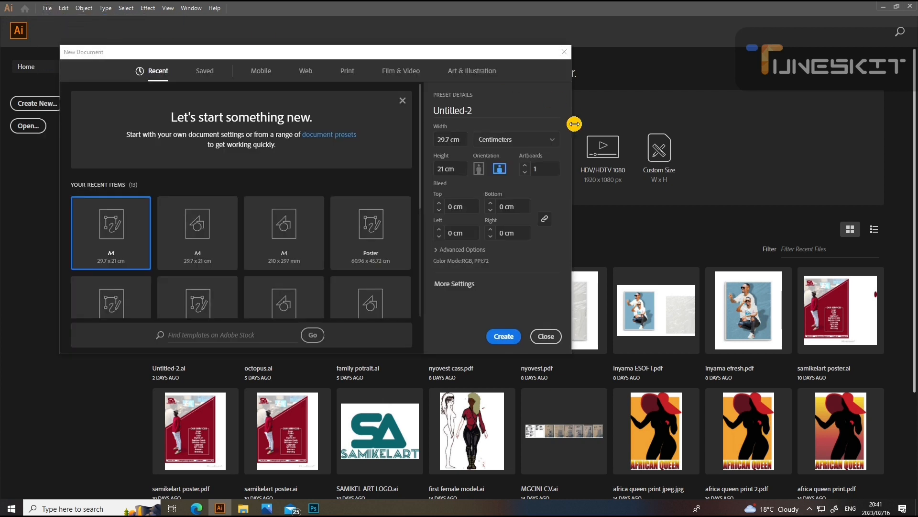
# - Create a landscape A4 document measuring 29.7 × 21 cm with one artboard
pyautogui.click(503, 337)
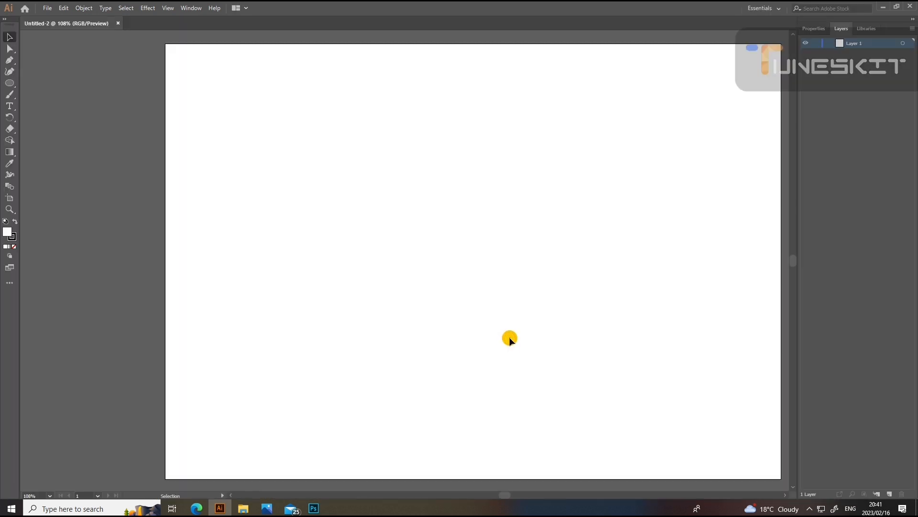
pyautogui.press('space')
pyautogui.moveTo(549, 279); pyautogui.dragTo(483, 275)
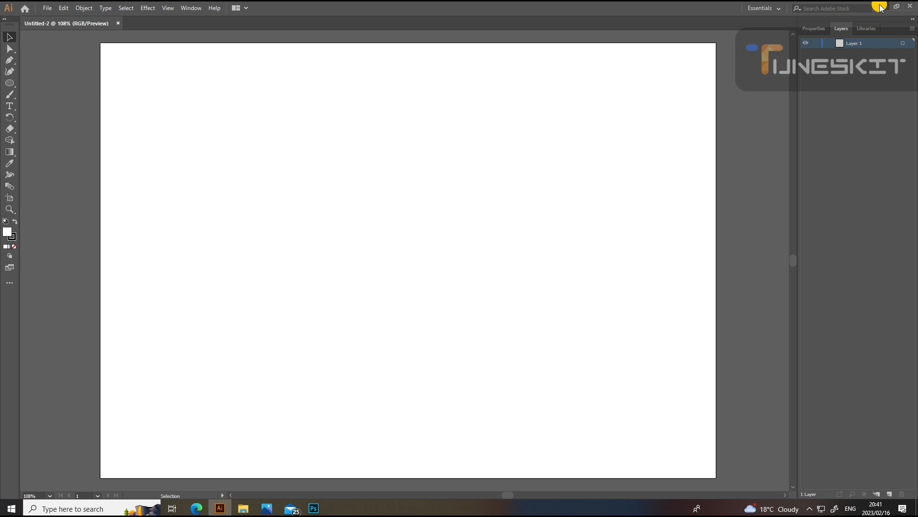
# - Place the pencil sketch photo of the arrow logo from the desktop into the new document
pyautogui.click(882, 8)
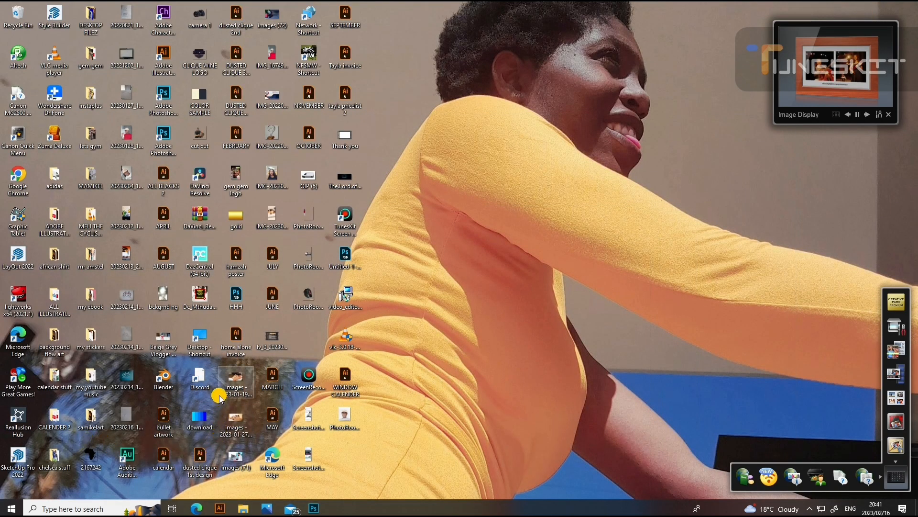
pyautogui.moveTo(197, 466)
pyautogui.mouseDown()
pyautogui.moveTo(219, 506)
pyautogui.moveTo(276, 267)
pyautogui.mouseUp()
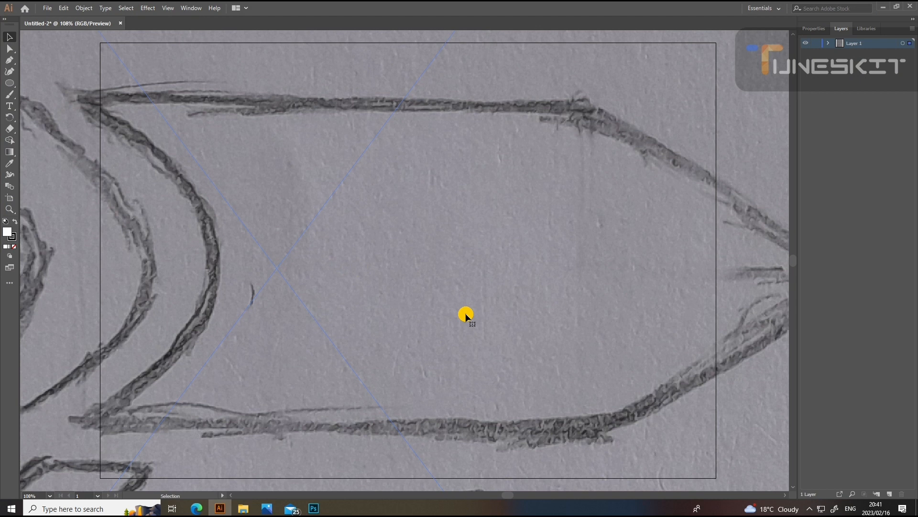
pyautogui.hotkey('ctrl', '-')
pyautogui.hotkey('ctrl', '-')
pyautogui.hotkey('ctrl', '-')
pyautogui.hotkey('ctrl', '-')
pyautogui.hotkey('ctrl', '-')
pyautogui.hotkey('ctrl', '-')
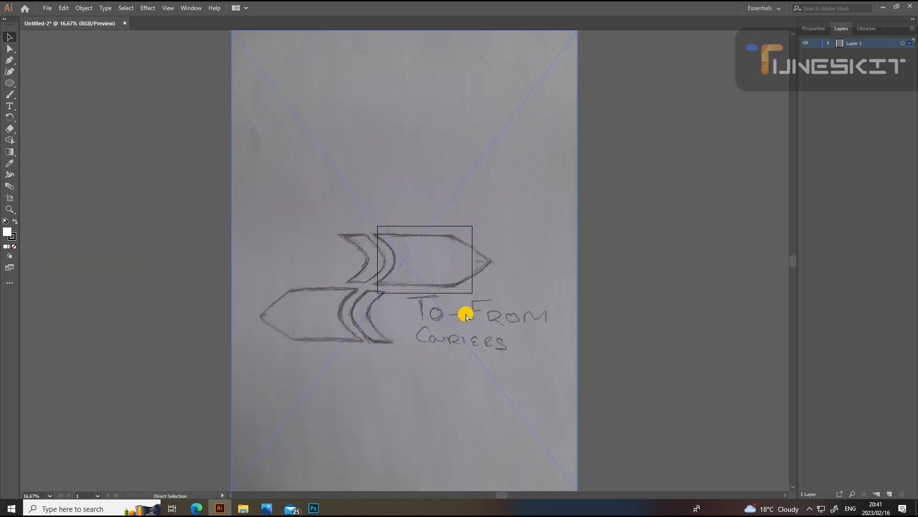
pyautogui.hotkey('ctrl', '-')
# - Scale the sketch photo down proportionally until it is narrower than the artboard and centre it horizontally there
pyautogui.press('v')
pyautogui.moveTo(533, 435); pyautogui.dragTo(448, 317)
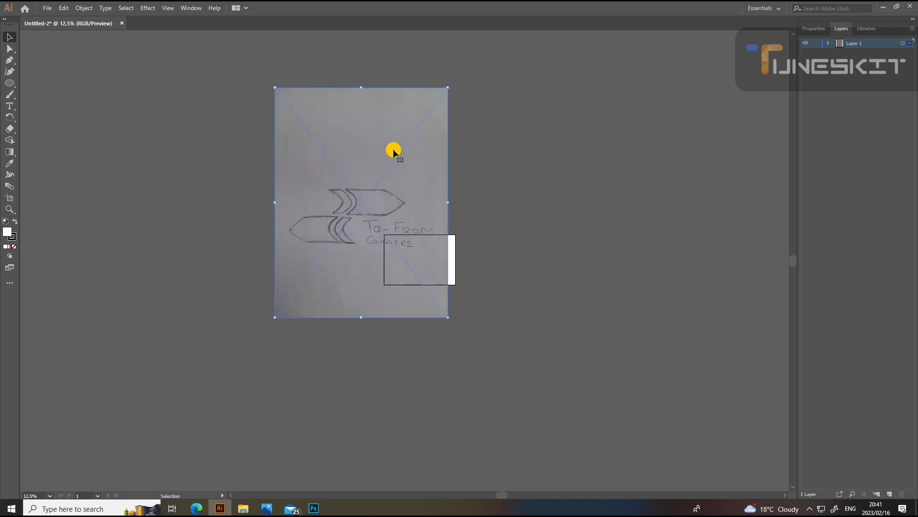
pyautogui.moveTo(448, 86); pyautogui.dragTo(349, 218)
pyautogui.moveTo(309, 275); pyautogui.dragTo(409, 255)
pyautogui.scroll(4, 403, 257)
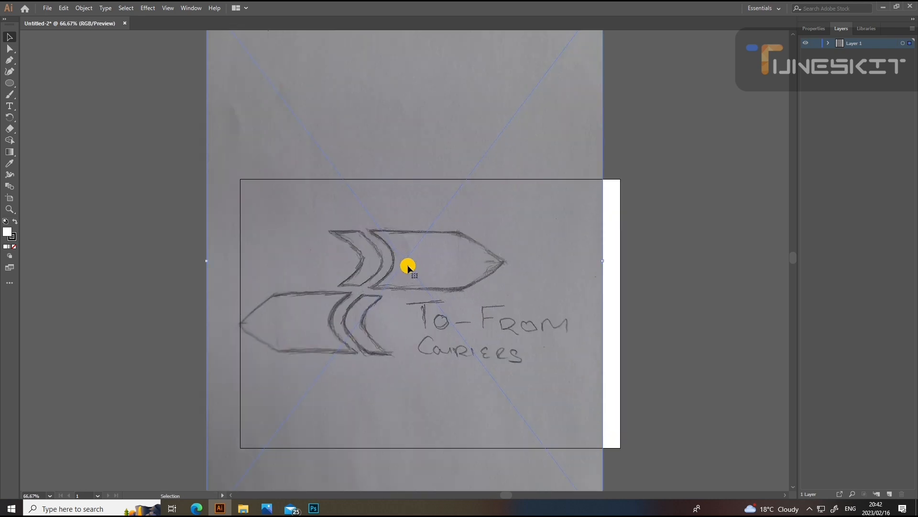
pyautogui.scroll(-2, 409, 258)
pyautogui.moveTo(411, 246)
pyautogui.mouseDown()
pyautogui.moveTo(432, 268)
pyautogui.moveTo(502, 299)
pyautogui.mouseUp()
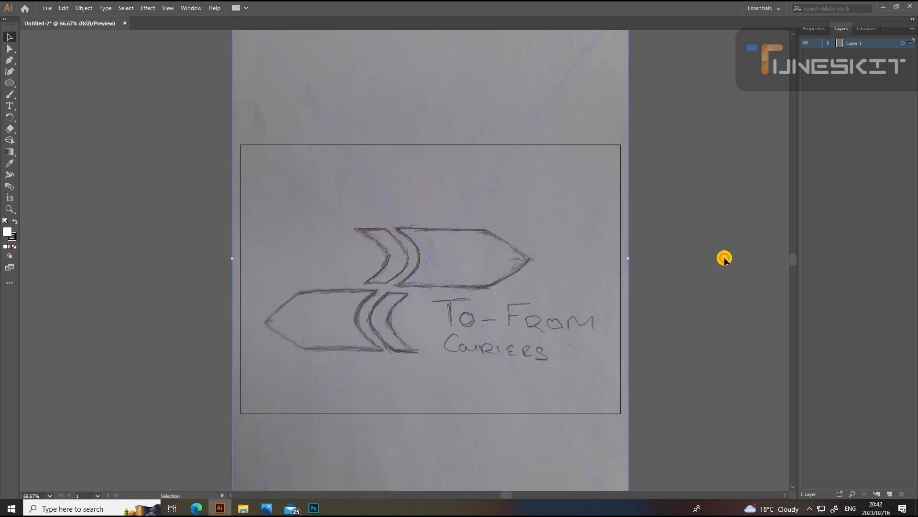
pyautogui.moveTo(630, 257); pyautogui.dragTo(487, 259)
pyautogui.moveTo(410, 263)
pyautogui.mouseDown()
pyautogui.moveTo(482, 264)
pyautogui.moveTo(453, 256)
pyautogui.moveTo(451, 268)
pyautogui.mouseUp()
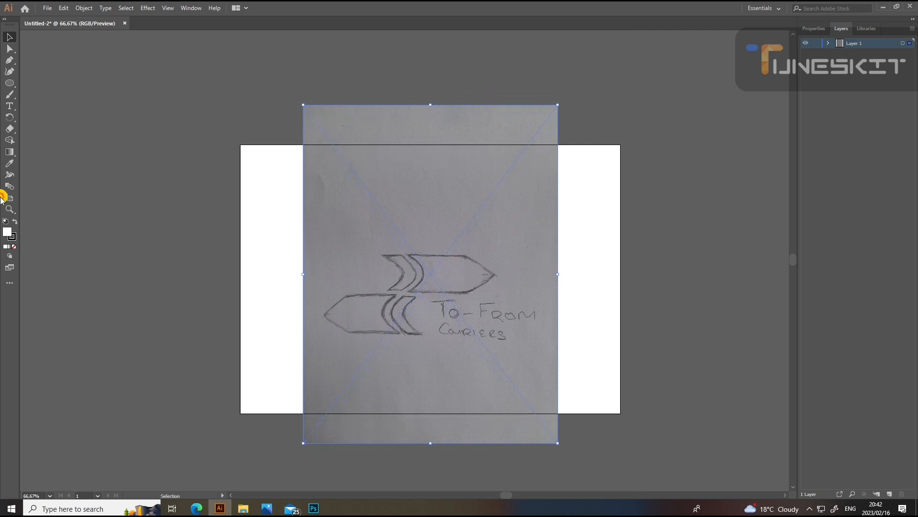
# - Crop the sketch photo to a full-width strip holding only the two arrows and the lettering
pyautogui.rightClick(429, 237)
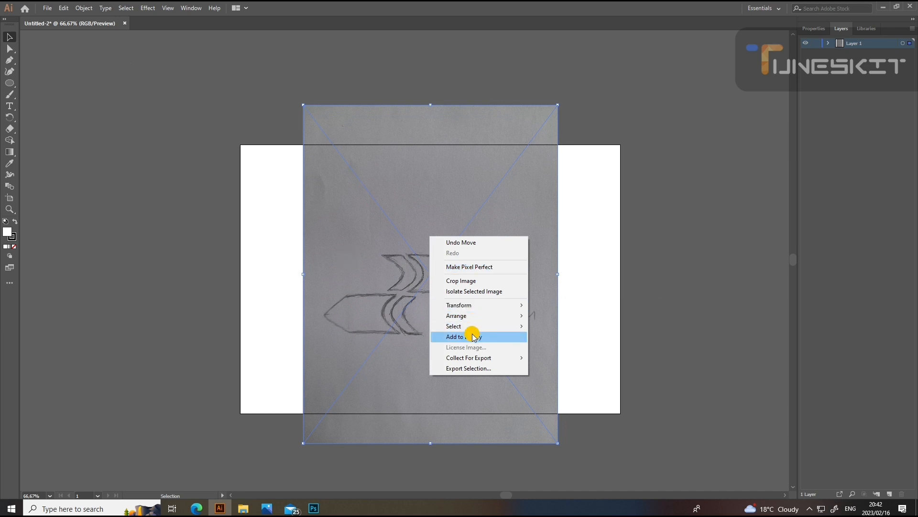
pyautogui.click(466, 286)
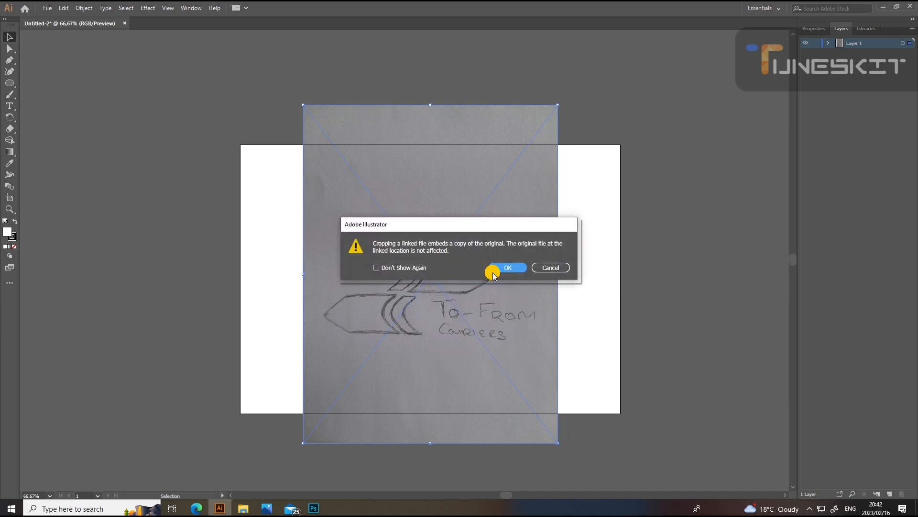
pyautogui.click(503, 269)
pyautogui.moveTo(431, 171); pyautogui.dragTo(449, 251)
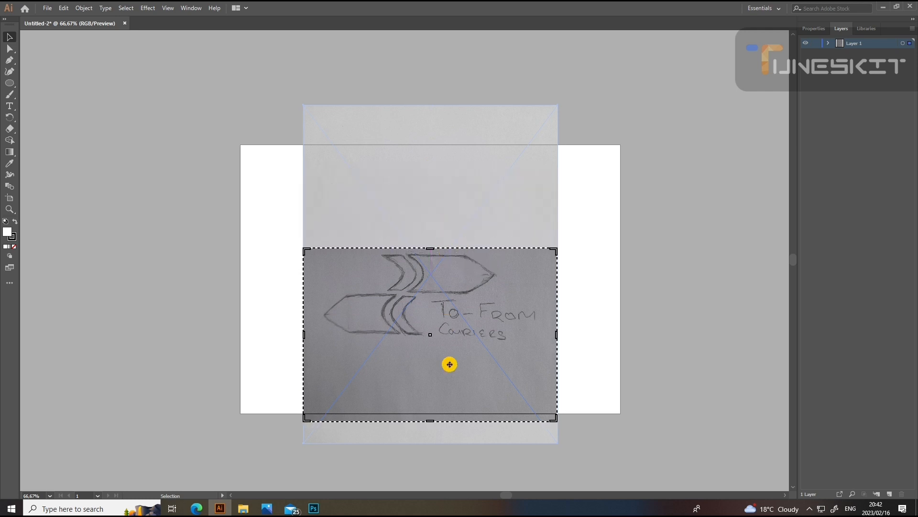
pyautogui.moveTo(430, 420); pyautogui.dragTo(426, 348)
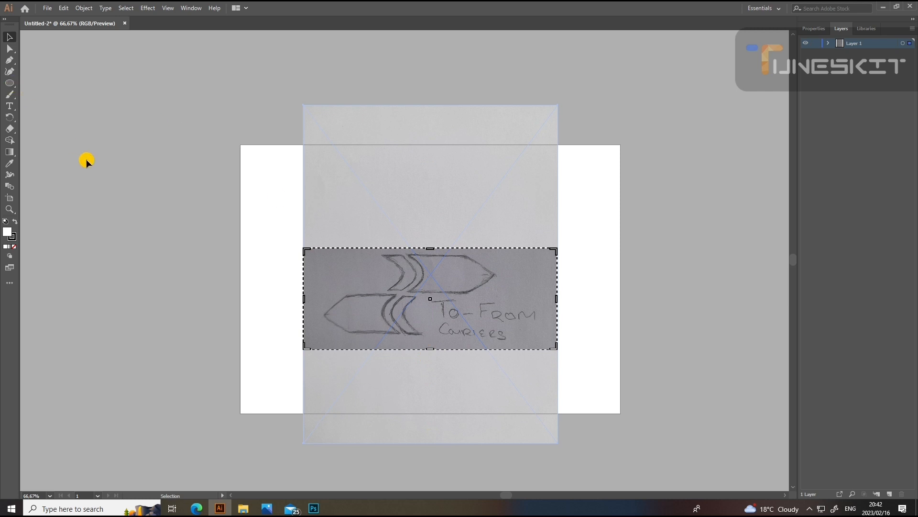
pyautogui.press('Return')
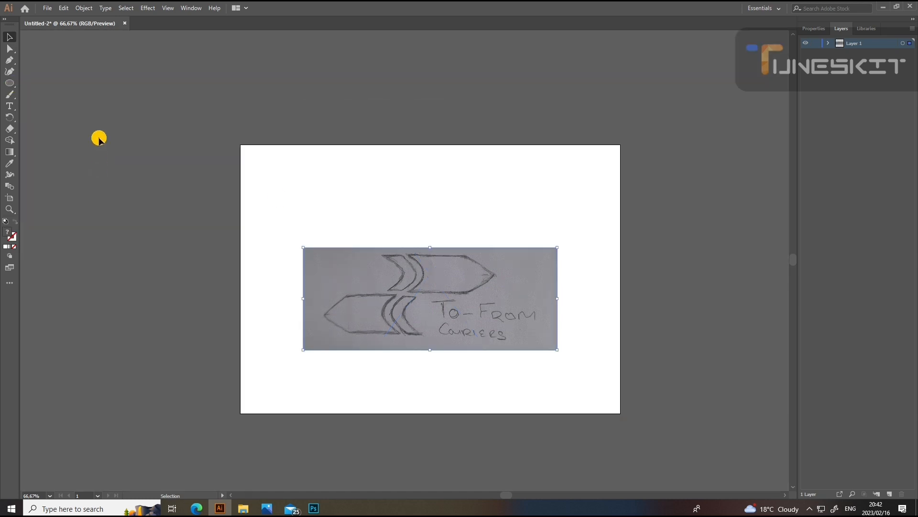
# - Move the cropped sketch up slightly towards the middle of the artboard
pyautogui.hotkey('ctrl', '+')
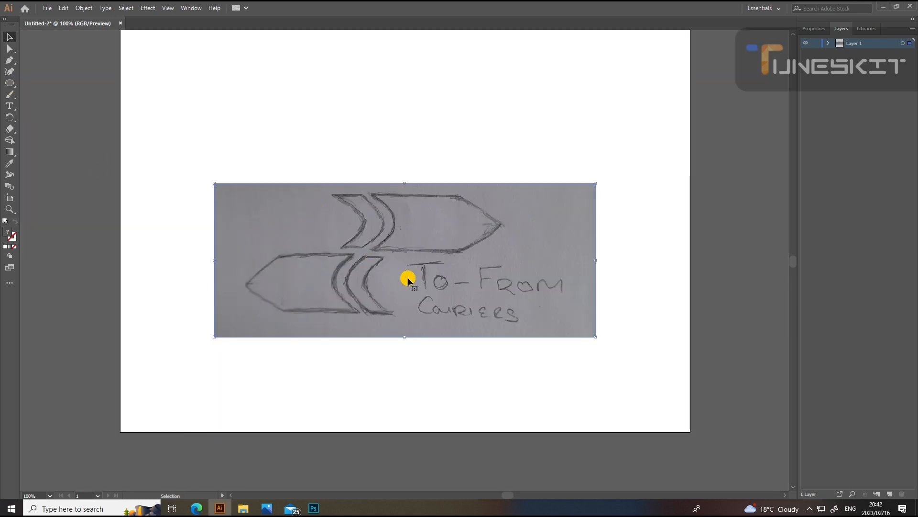
pyautogui.moveTo(415, 137); pyautogui.dragTo(424, 184)
pyautogui.moveTo(415, 326); pyautogui.dragTo(416, 311)
pyautogui.click(399, 187)
pyautogui.click(575, 293)
# - Set the cropped sketch's opacity to 50%
pyautogui.click(813, 29)
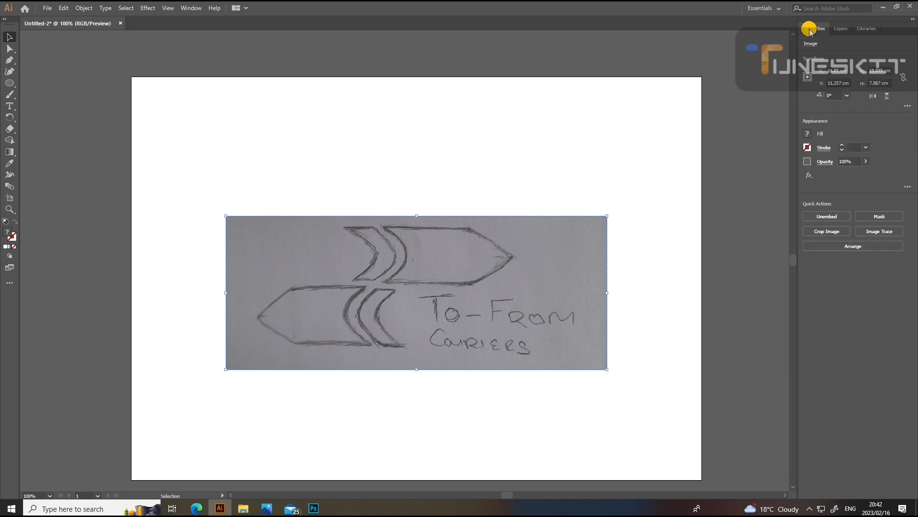
pyautogui.click(866, 162)
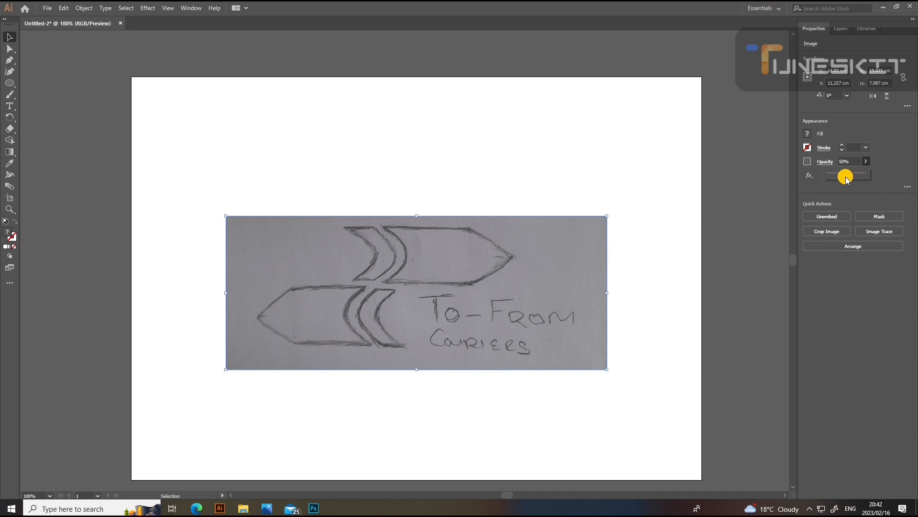
pyautogui.click(651, 123)
pyautogui.click(528, 265)
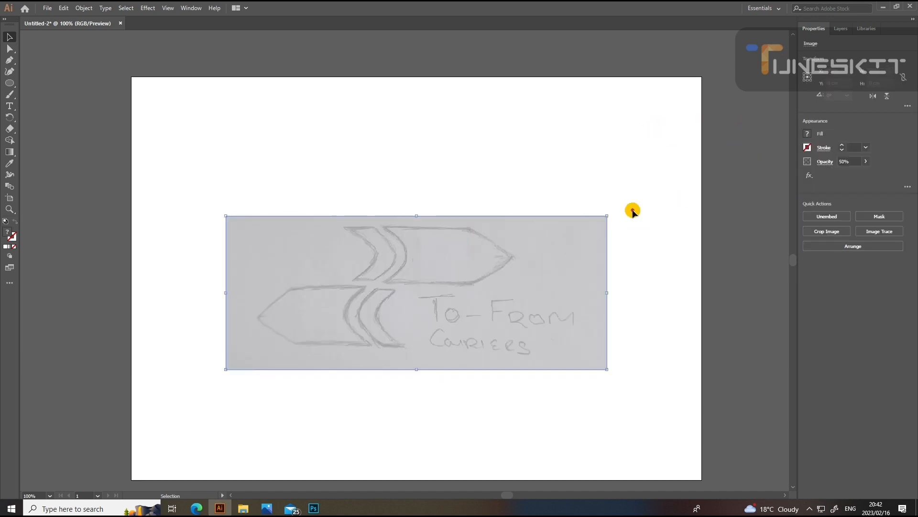
# - Lock the sketch's layer and add a new layer above it for the tracing
pyautogui.click(840, 29)
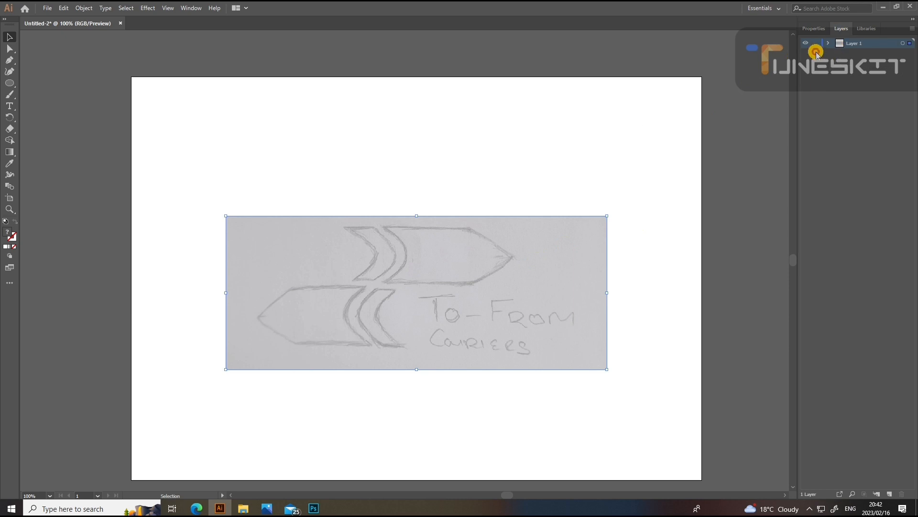
pyautogui.click(816, 44)
pyautogui.click(912, 28)
pyautogui.click(852, 32)
pyautogui.click(458, 295)
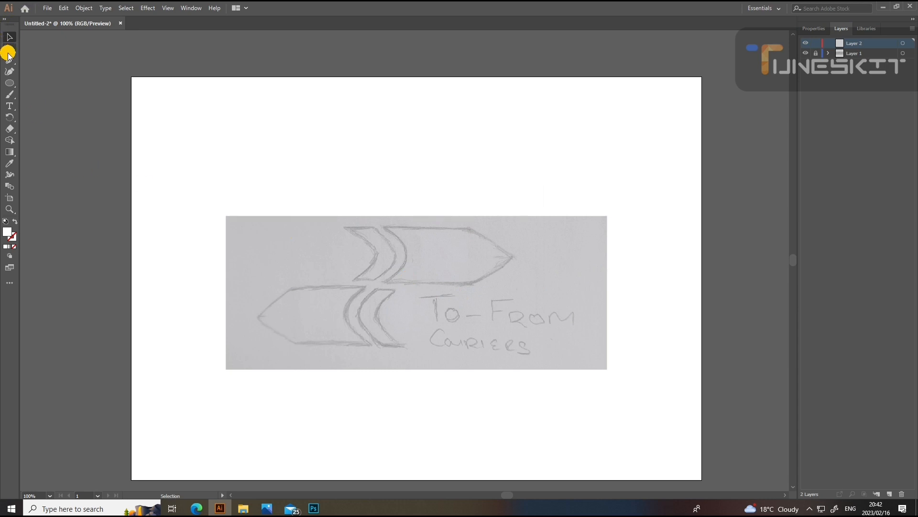
# - Draw a rectangle over the straight body of the sketched upper arrow
pyautogui.click(11, 84)
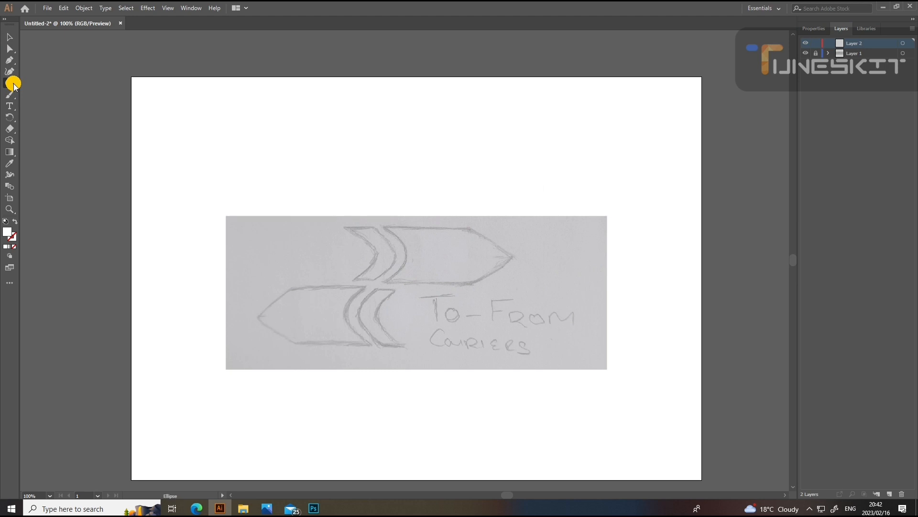
pyautogui.moveTo(11, 84); pyautogui.dragTo(33, 83)
pyautogui.hotkey('ctrl', '+')
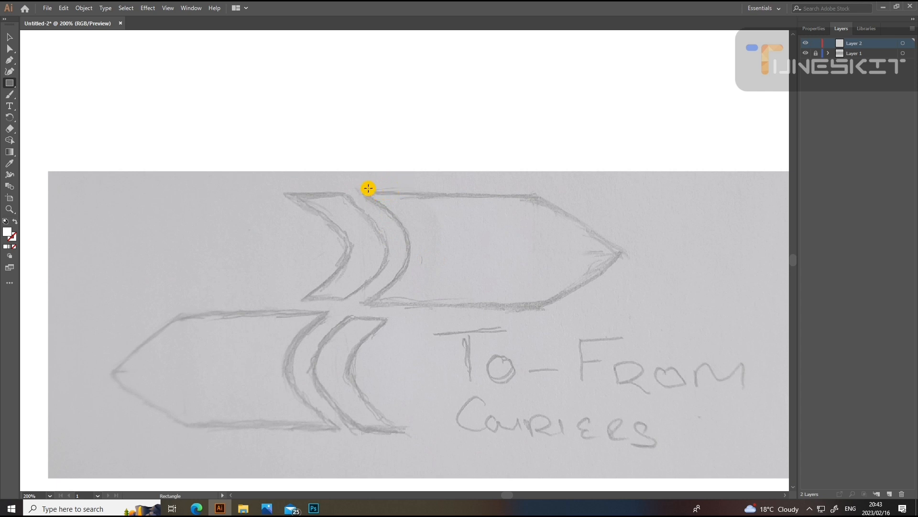
pyautogui.moveTo(384, 193); pyautogui.dragTo(535, 306)
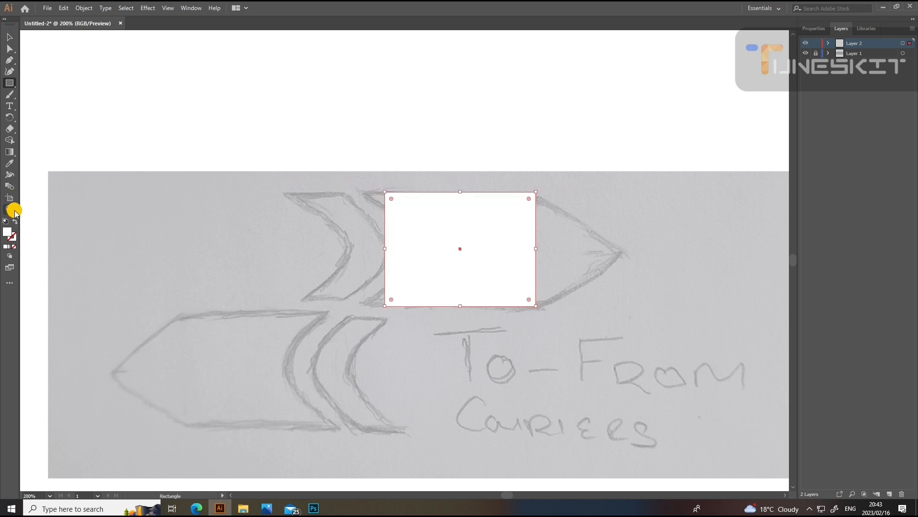
# - Give the rectangle no fill and a near-black stroke in colour 050303
pyautogui.click(16, 221)
pyautogui.doubleClick(11, 236)
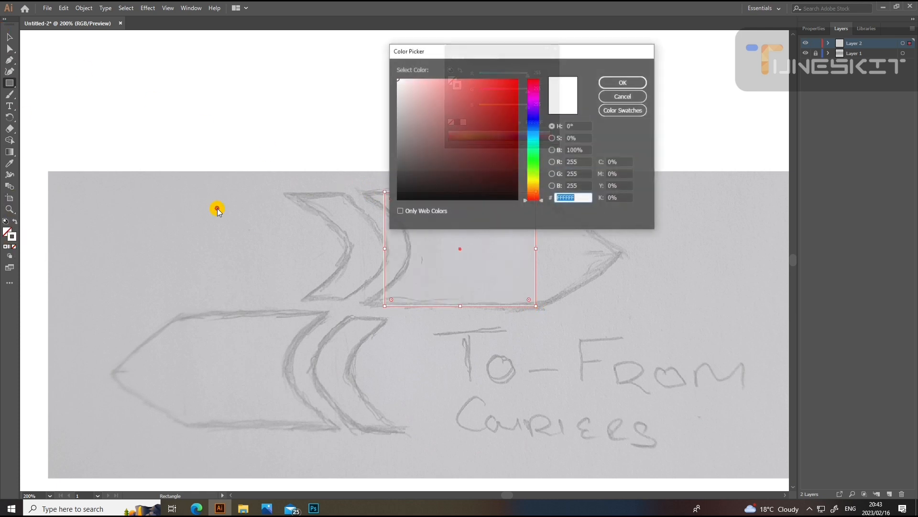
pyautogui.moveTo(452, 185); pyautogui.dragTo(453, 197)
pyautogui.click(622, 82)
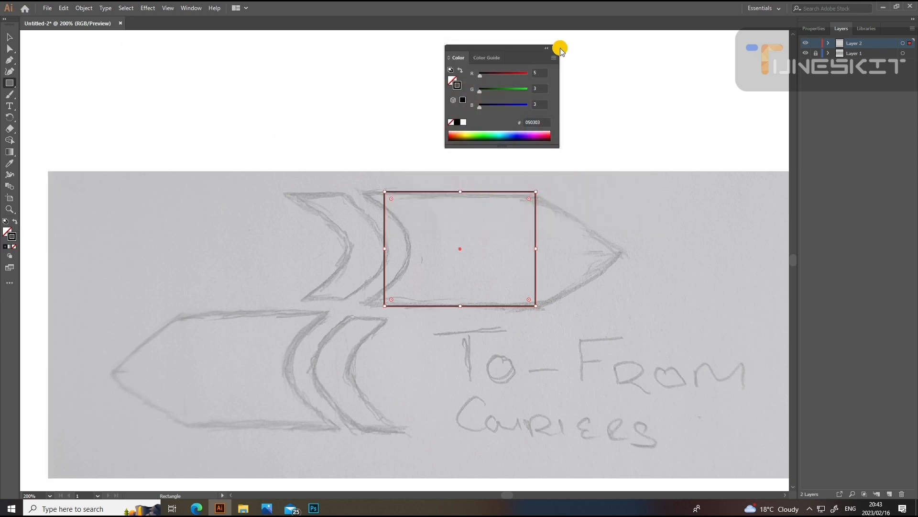
pyautogui.click(557, 48)
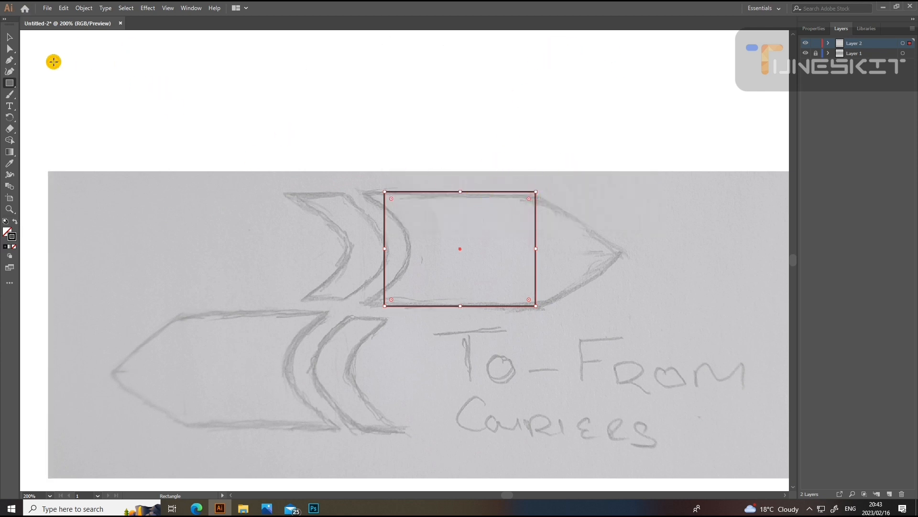
# - Lower the rectangle's top edge slightly to match the upper arrow's outline in the sketch
pyautogui.click(567, 202)
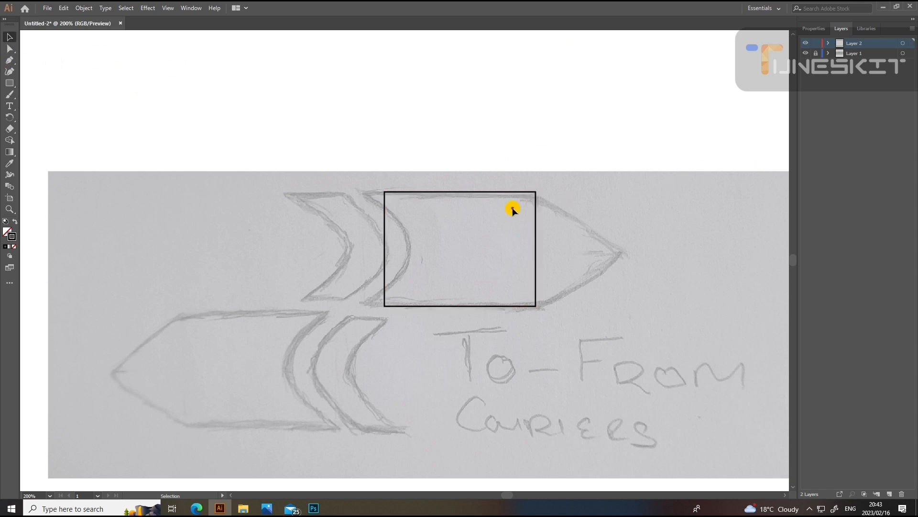
pyautogui.click(460, 193)
pyautogui.moveTo(461, 192); pyautogui.dragTo(461, 194)
pyautogui.click(502, 173)
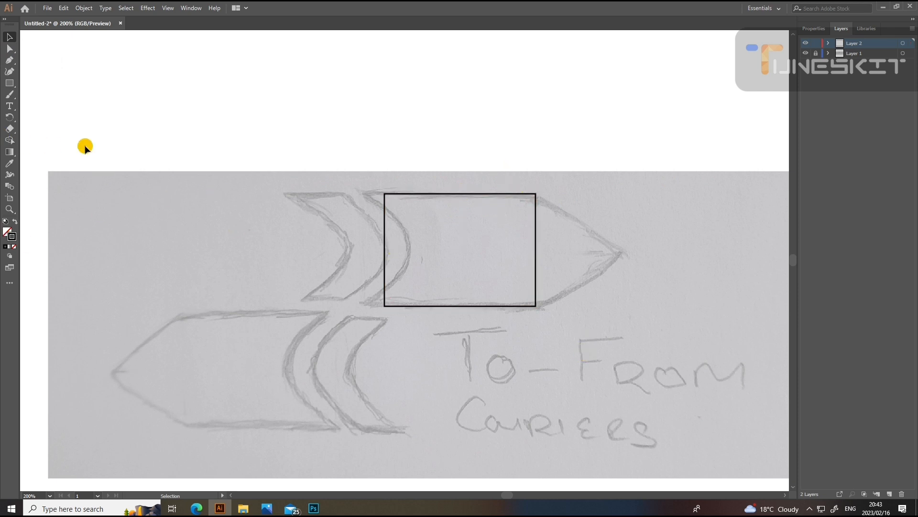
# - Draw the upper arrow's pointed head with the Pen tool, joining the rectangle's two right corners through the tip
pyautogui.click(10, 59)
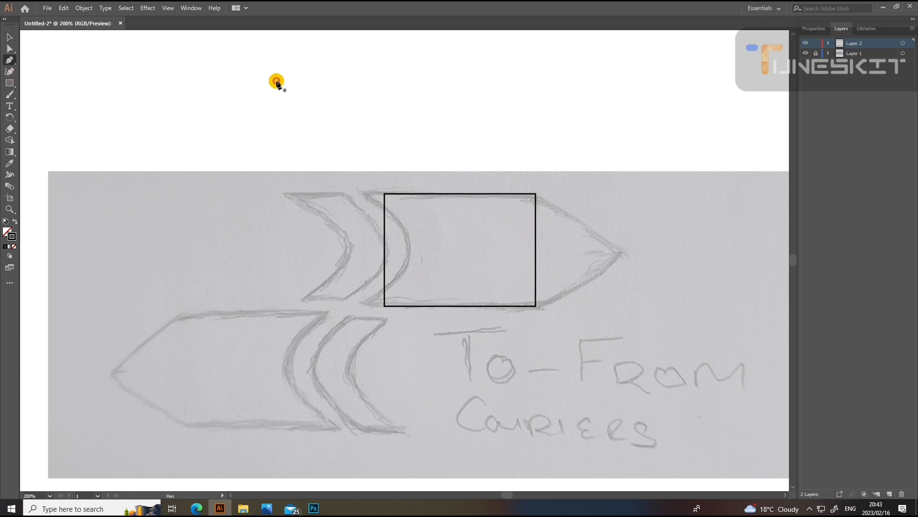
pyautogui.click(536, 194)
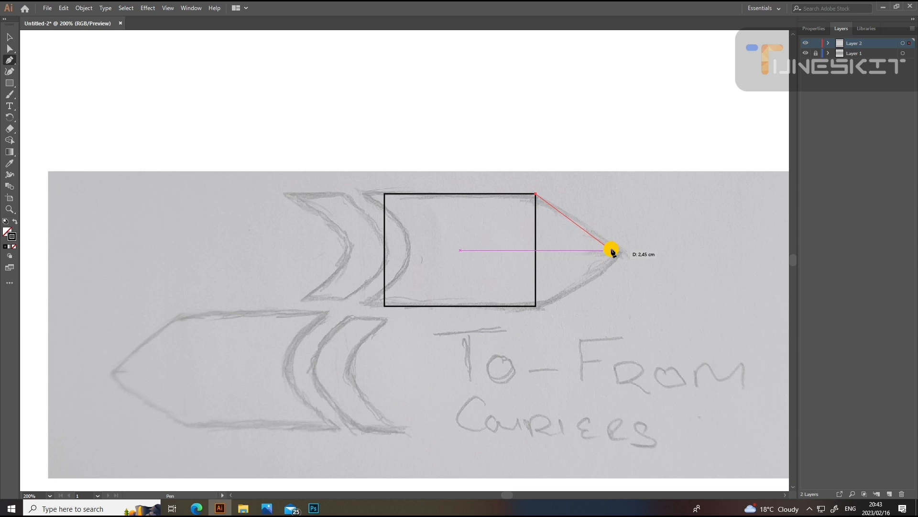
pyautogui.click(616, 250)
pyautogui.click(536, 305)
pyautogui.click(7, 39)
pyautogui.click(490, 139)
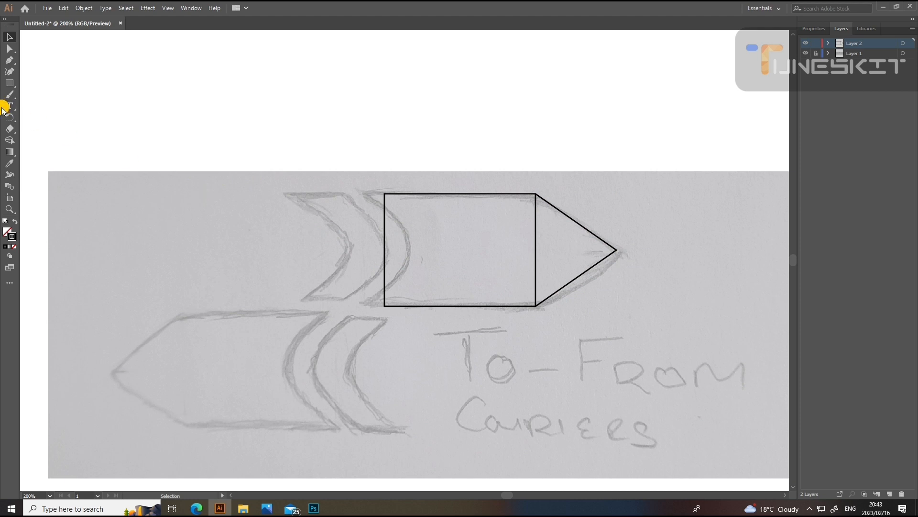
# - Draw a Pen tool curve from the rectangle's upper-left to lower-left corner, bulging inwards as the arrow's tail notch
pyautogui.click(11, 62)
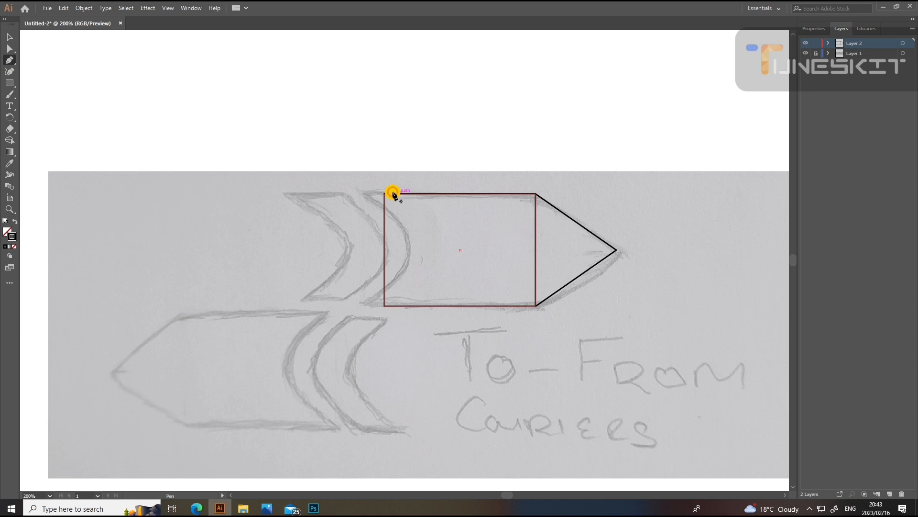
pyautogui.click(384, 194)
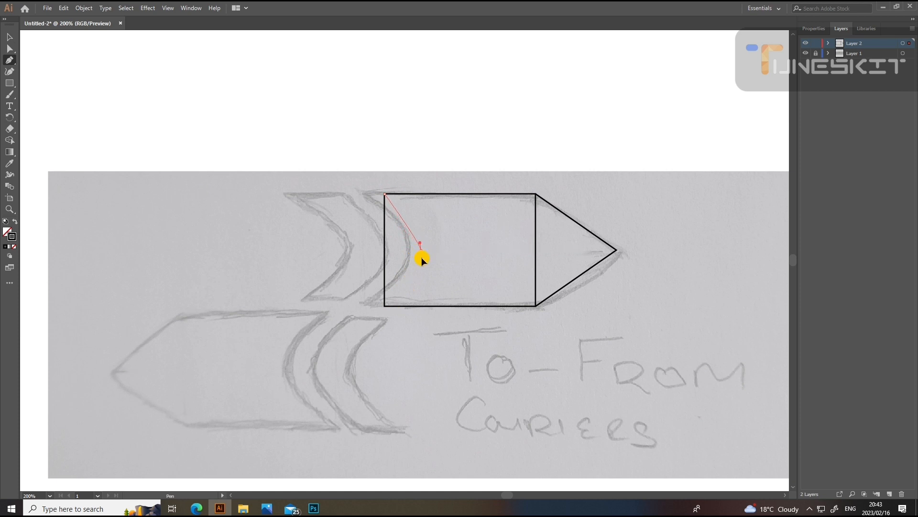
pyautogui.moveTo(422, 259); pyautogui.dragTo(421, 298)
pyautogui.moveTo(418, 286); pyautogui.dragTo(417, 297)
pyautogui.moveTo(417, 289); pyautogui.dragTo(421, 286)
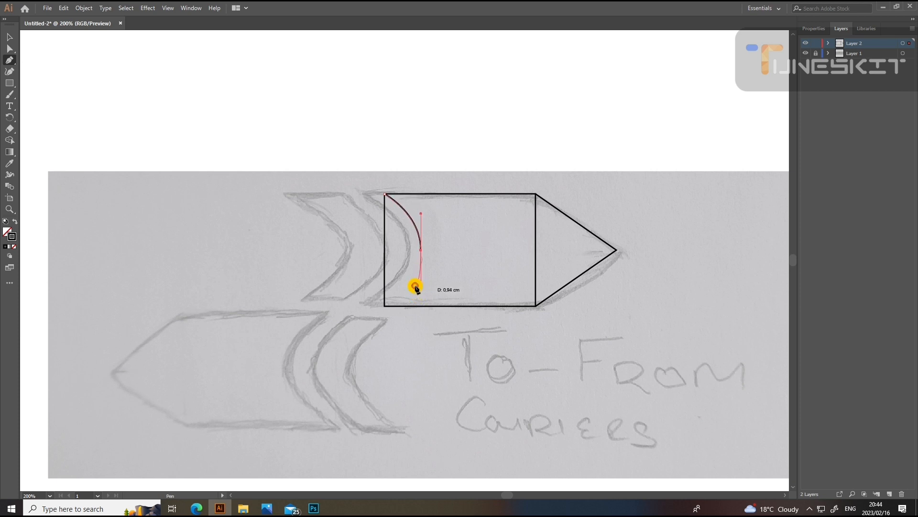
pyautogui.click(384, 306)
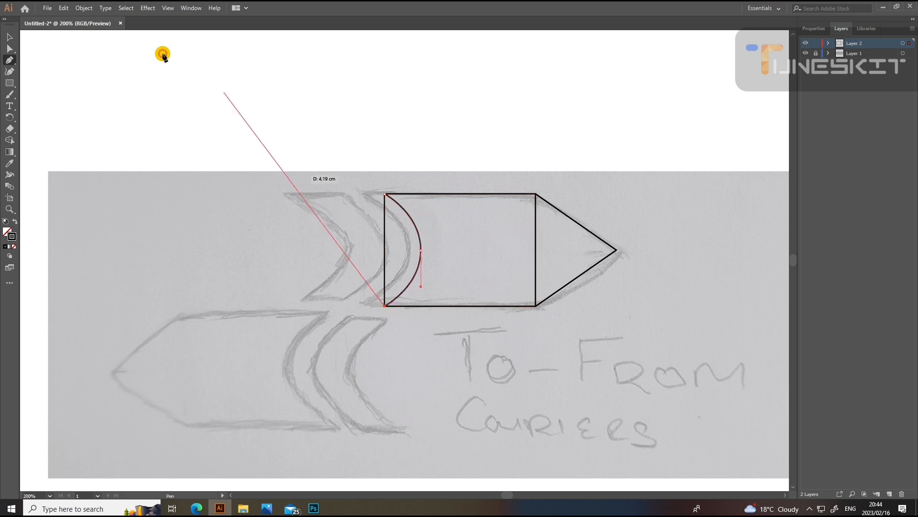
# - Select the rectangle, arrowhead and notch curve, and swap their fill and stroke so they become solid black without an outline
pyautogui.click(8, 37)
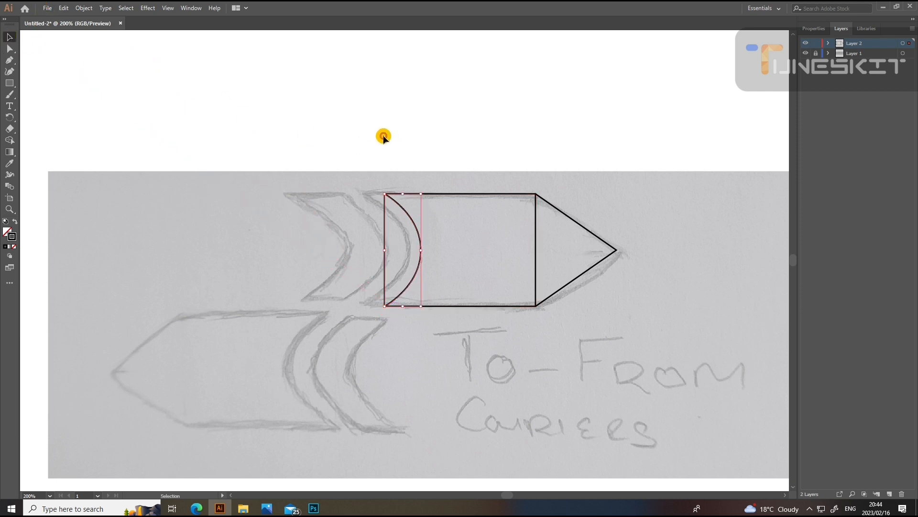
pyautogui.click(387, 342)
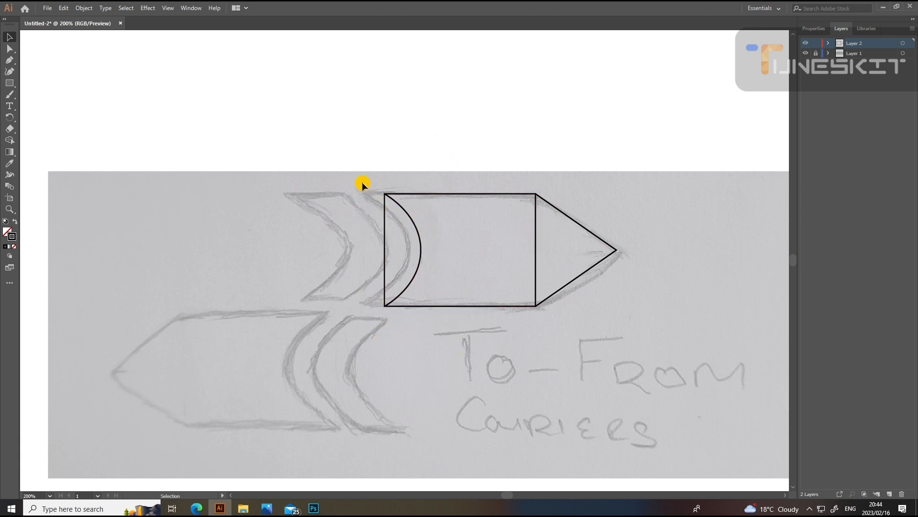
pyautogui.moveTo(390, 202); pyautogui.dragTo(624, 353)
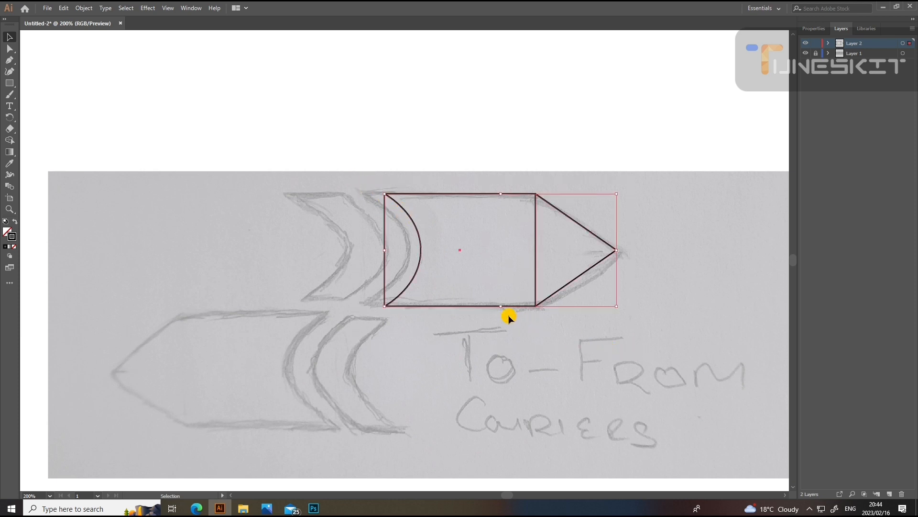
pyautogui.click(15, 222)
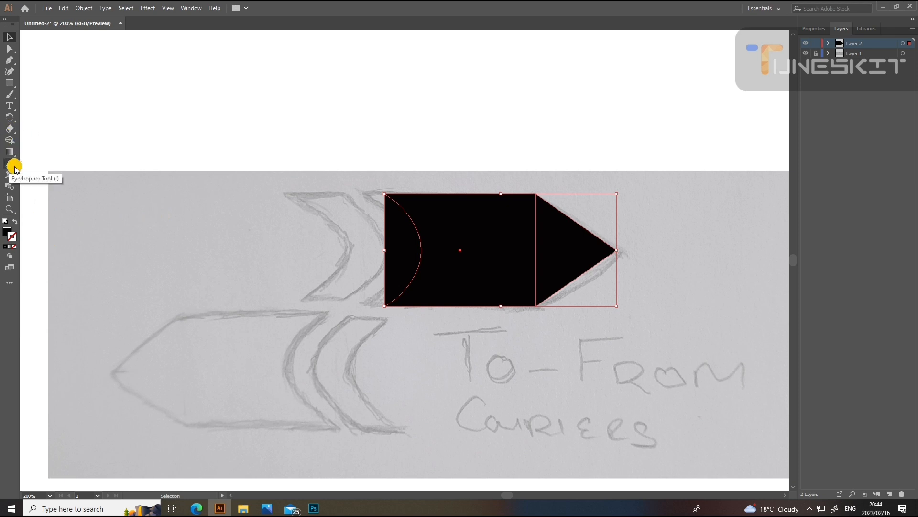
# - Use Shape Builder to remove the curved notch from the arrow's tail and merge the body with the pointed head
pyautogui.click(9, 140)
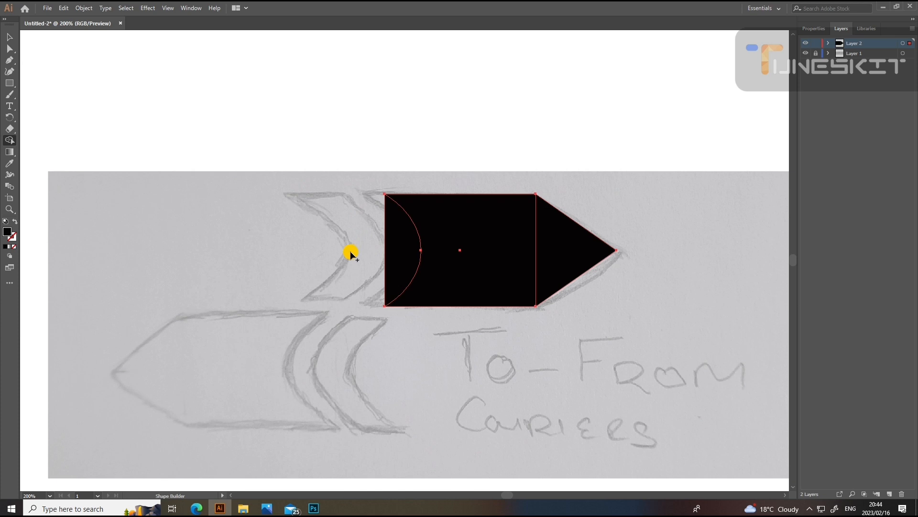
pyautogui.moveTo(358, 249); pyautogui.dragTo(390, 242)
pyautogui.moveTo(470, 242); pyautogui.dragTo(545, 243)
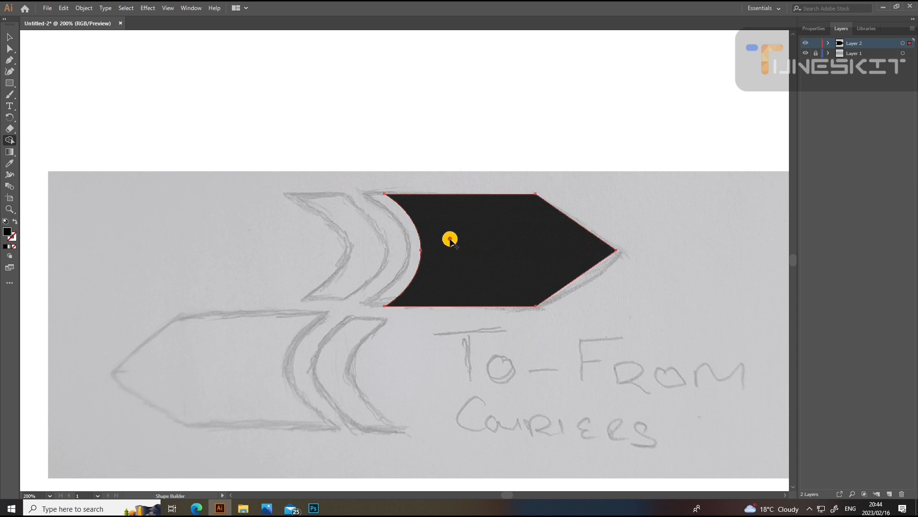
# - Round the two shoulder corners where the arrow's body meets its pointed head
pyautogui.click(9, 49)
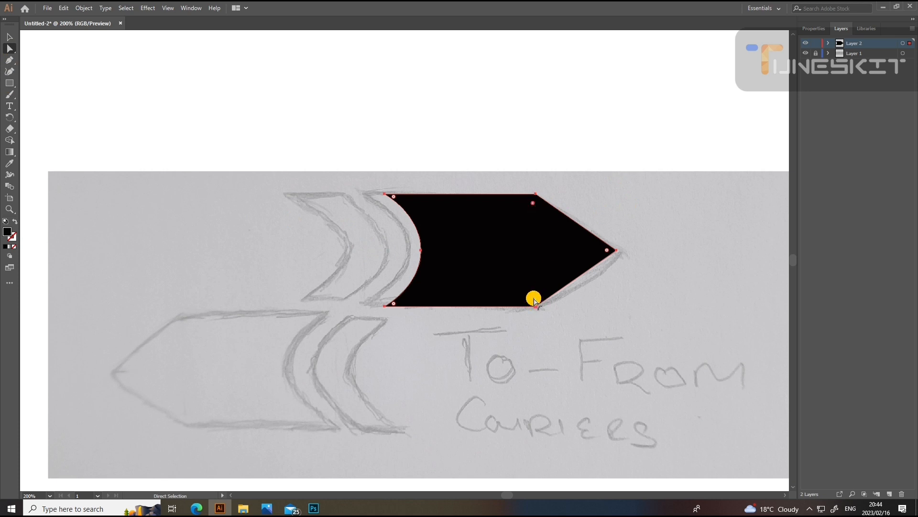
pyautogui.moveTo(534, 299); pyautogui.dragTo(572, 378)
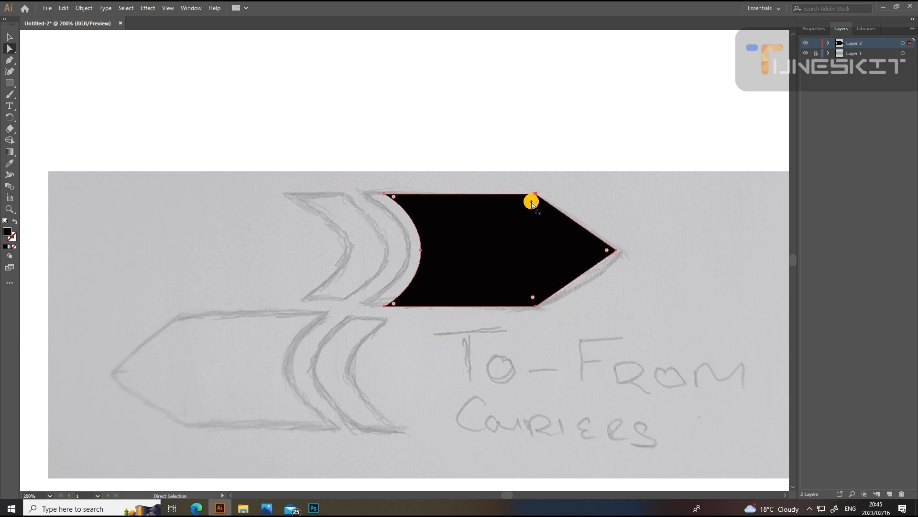
pyautogui.moveTo(534, 300); pyautogui.dragTo(493, 274)
pyautogui.click(10, 37)
pyautogui.click(426, 131)
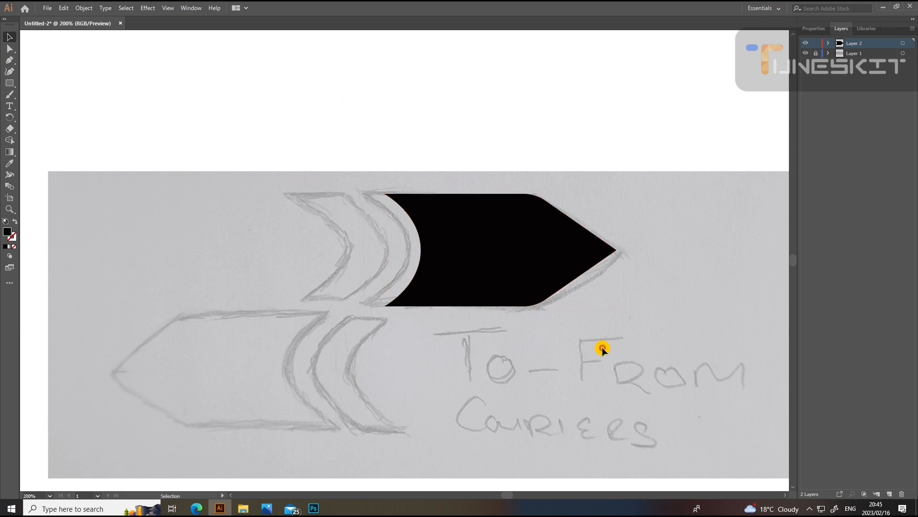
# - Narrow the black arrow horizontally and move it right so its tip sits near the sketched arrow's point
pyautogui.click(533, 235)
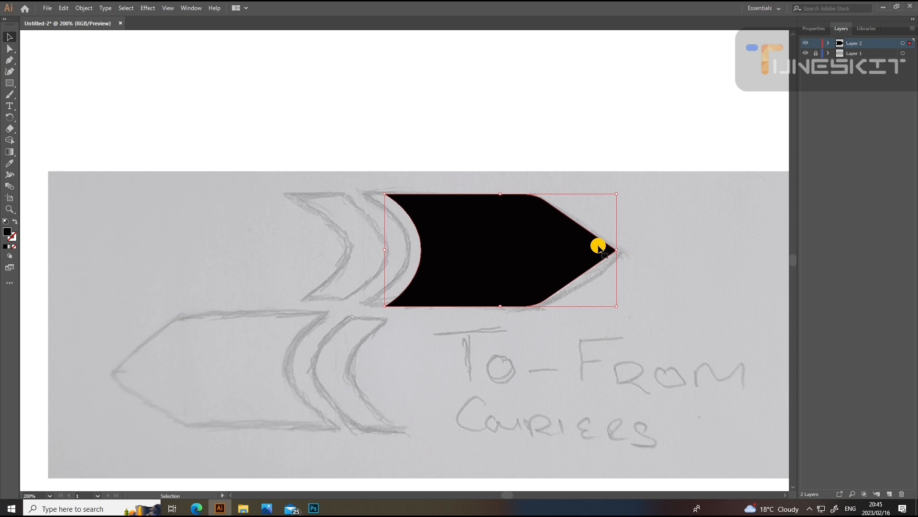
pyautogui.moveTo(619, 249); pyautogui.dragTo(582, 252)
pyautogui.moveTo(513, 254); pyautogui.dragTo(537, 252)
pyautogui.click(631, 242)
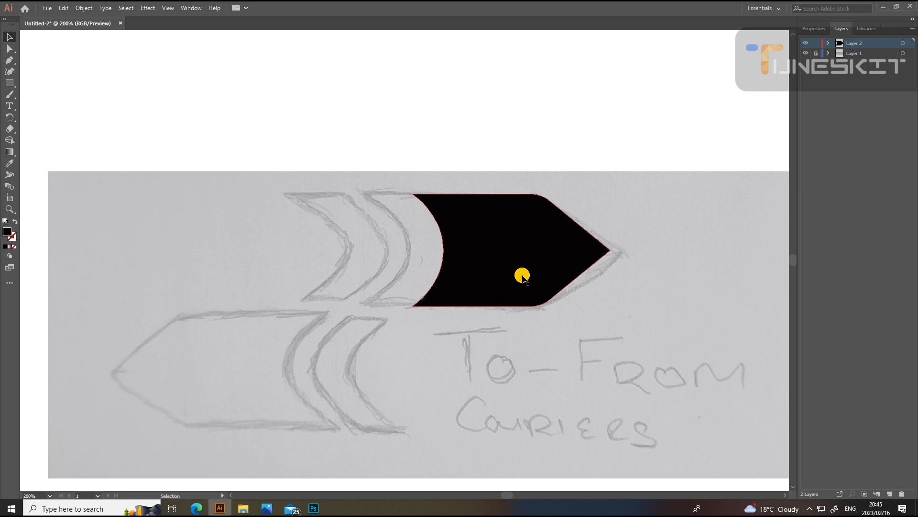
# - Make two offset copies of the arrow to its left and cut them with Shape Builder, leaving only a curved tail band
pyautogui.moveTo(522, 276); pyautogui.dragTo(440, 274)
pyautogui.click(251, 235)
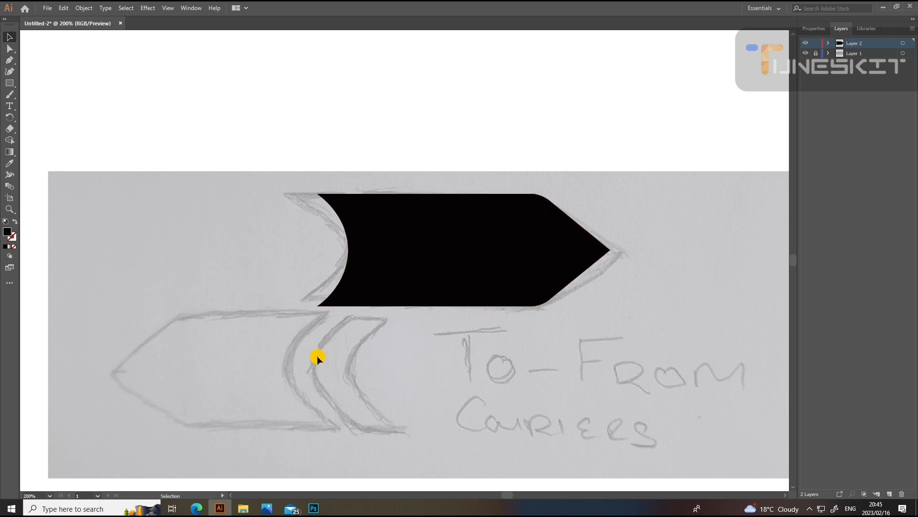
pyautogui.moveTo(282, 170); pyautogui.dragTo(417, 335)
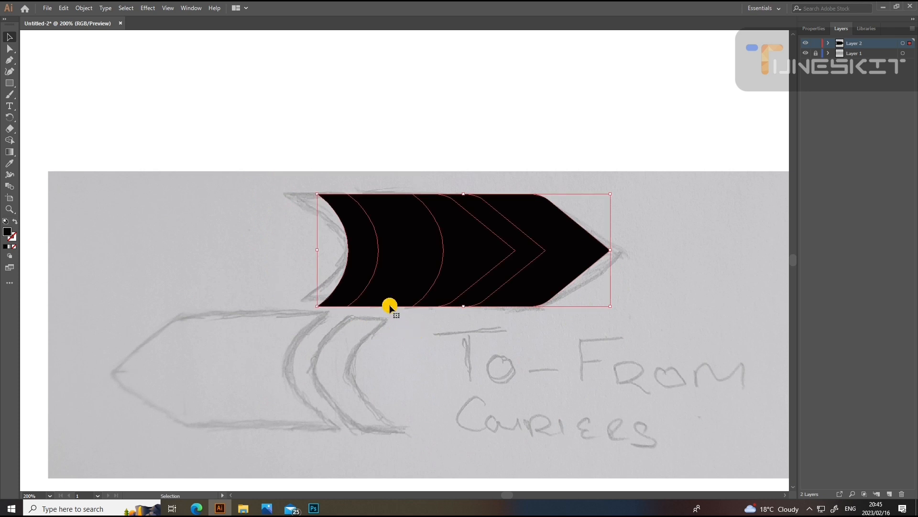
pyautogui.moveTo(309, 163); pyautogui.dragTo(354, 319)
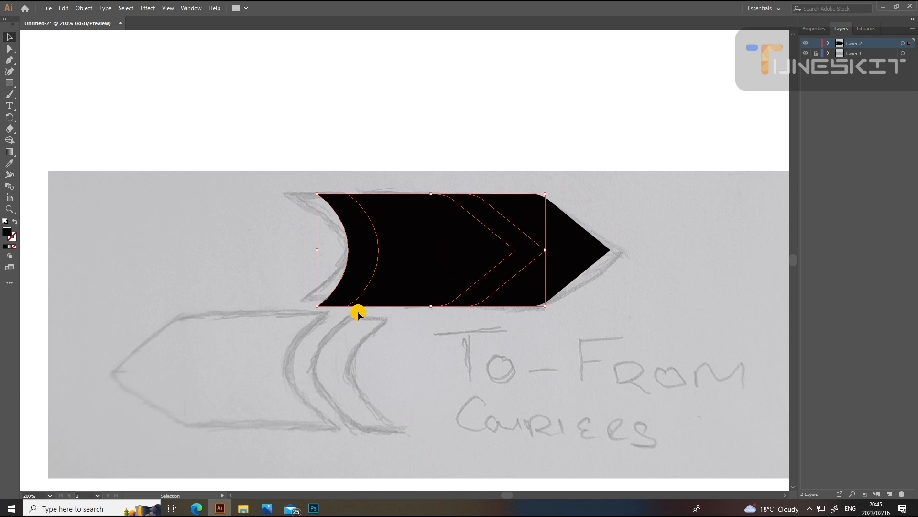
pyautogui.click(10, 141)
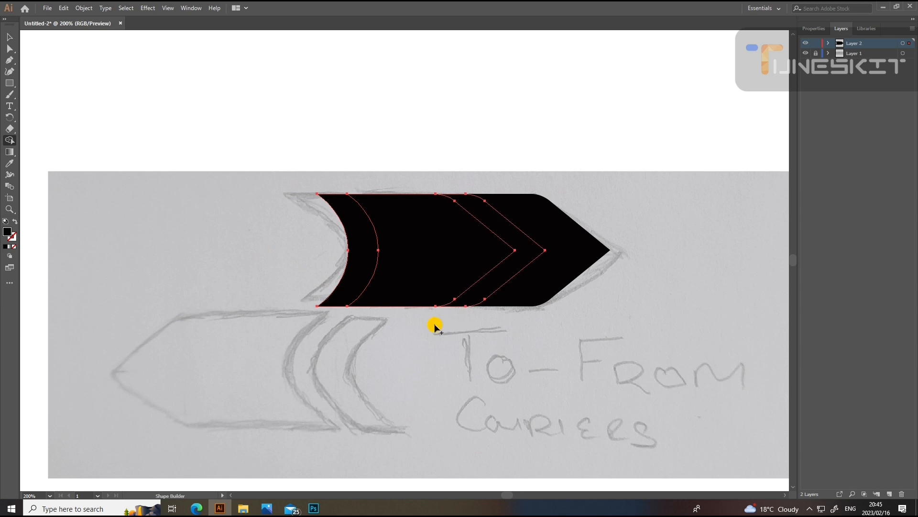
pyautogui.keyDown('alt'); pyautogui.click(424, 300); pyautogui.keyUp('alt')
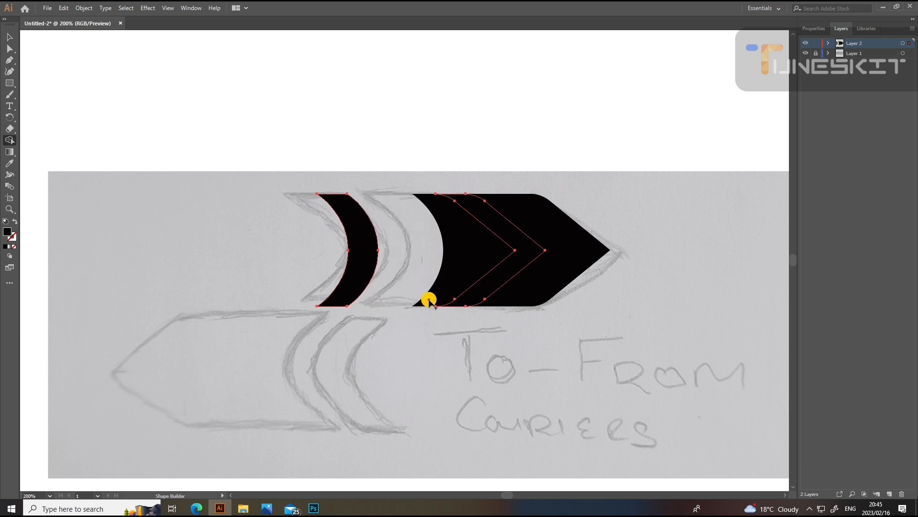
pyautogui.moveTo(459, 305); pyautogui.dragTo(474, 302)
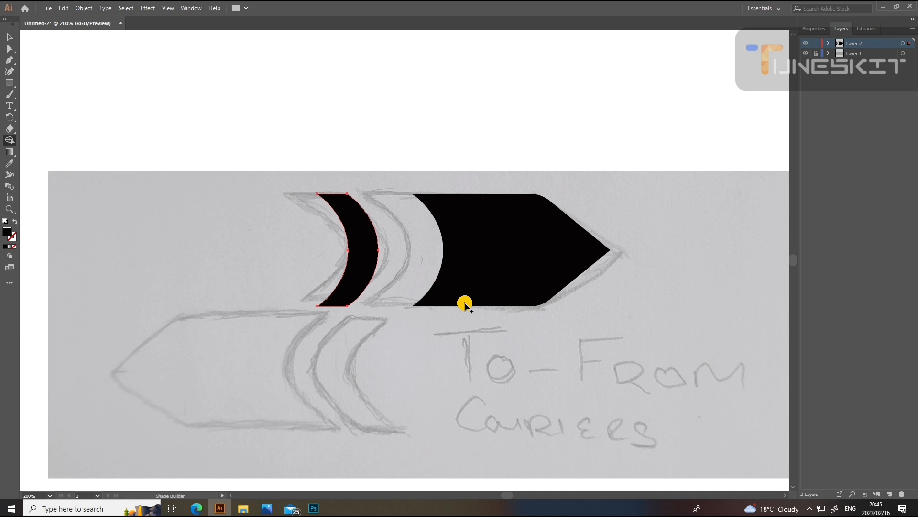
# - Move the curved band right so it sits just behind the arrow's notch with a narrow gap
pyautogui.click(10, 37)
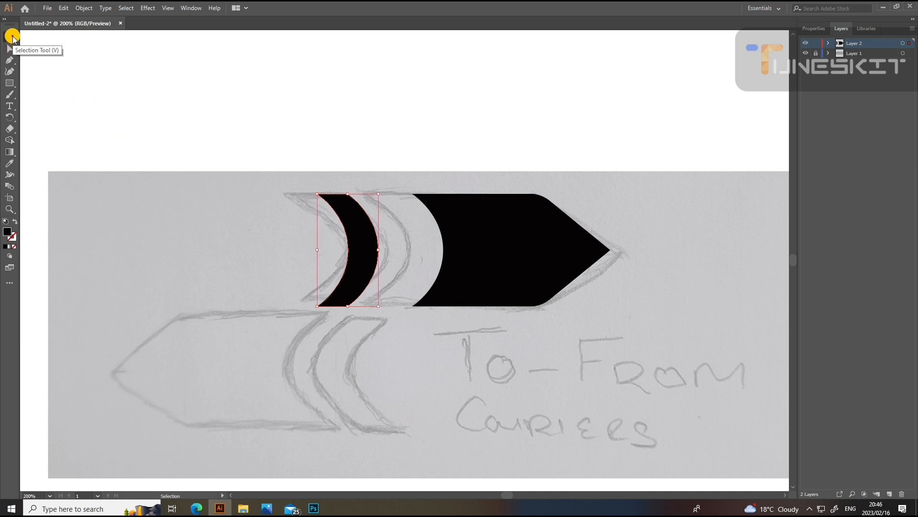
pyautogui.click(342, 182)
pyautogui.moveTo(359, 276); pyautogui.dragTo(415, 261)
pyautogui.click(416, 351)
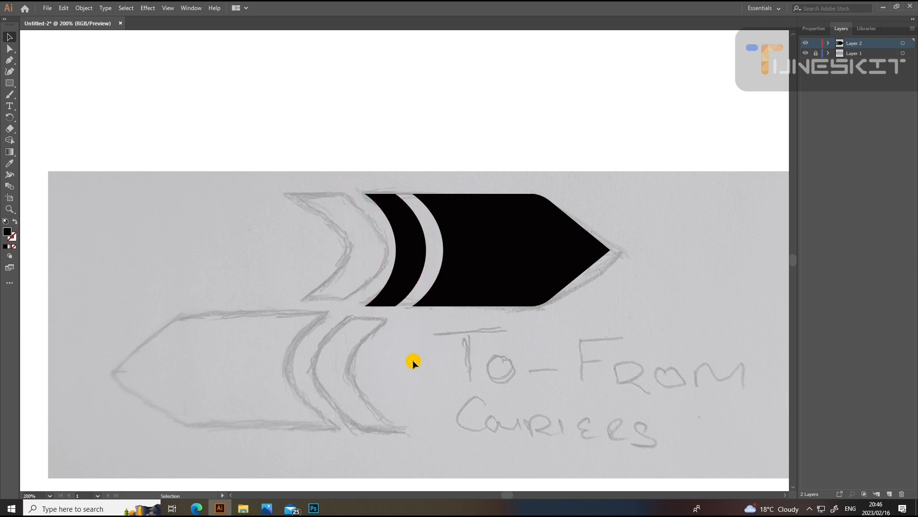
# - Shift the middle anchor points of the band's outer and inner curves right so the band is thinner at its centre
pyautogui.hotkey('ctrl', '-')
pyautogui.hotkey('ctrl', '-')
pyautogui.hotkey('ctrl', '-')
pyautogui.hotkey('ctrl', '-')
pyautogui.hotkey('ctrl', '=')
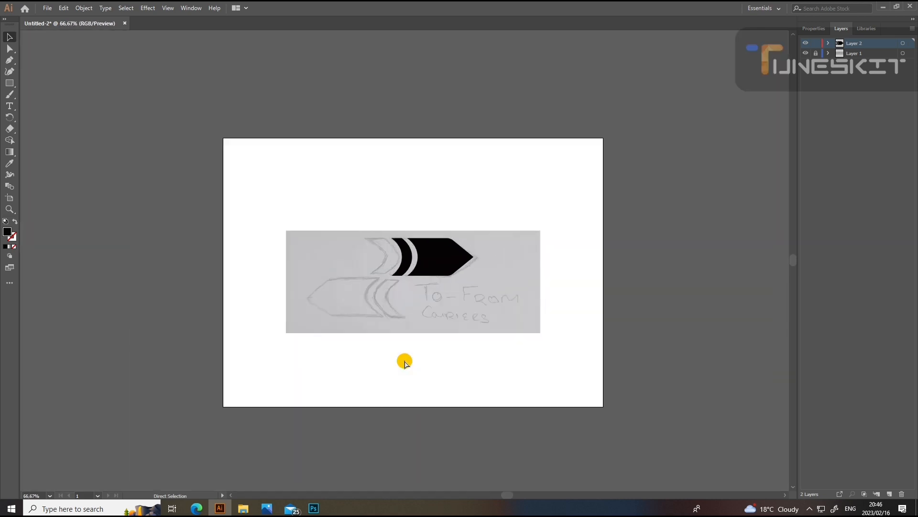
pyautogui.scroll(5, 404, 364)
pyautogui.click(435, 250)
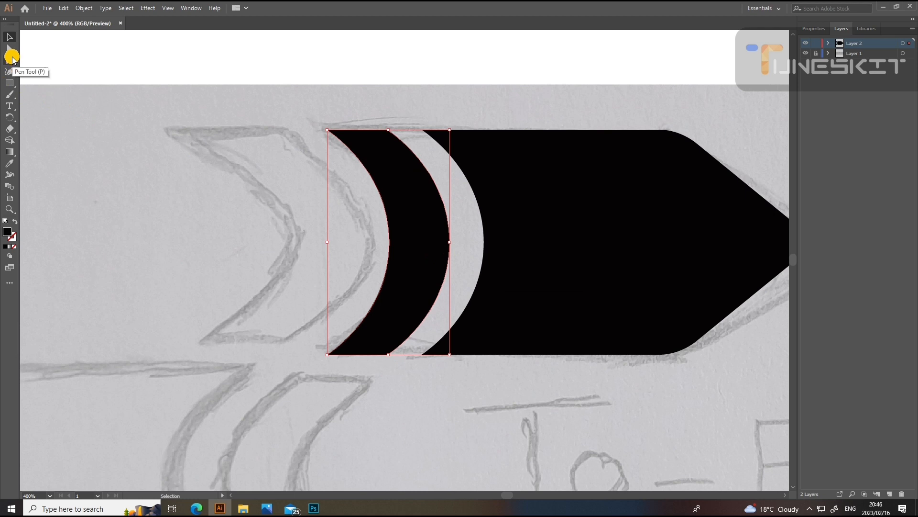
pyautogui.click(10, 49)
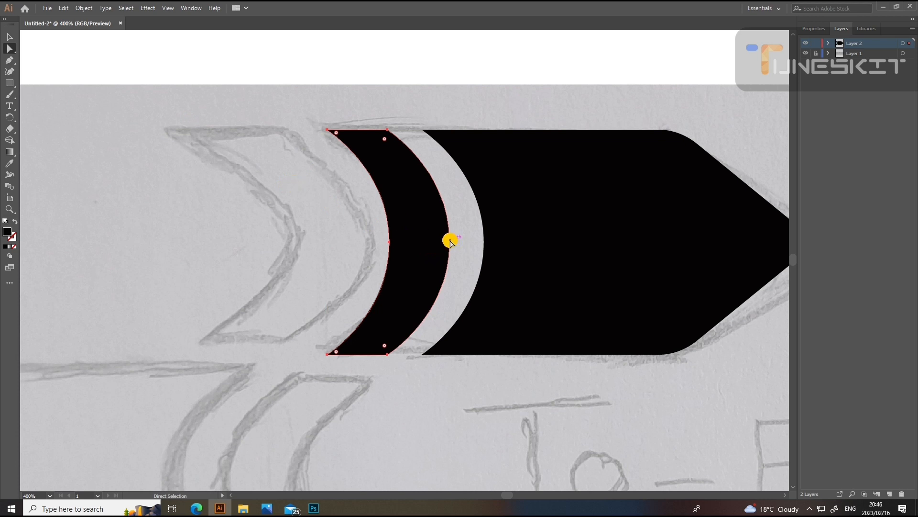
pyautogui.moveTo(451, 244); pyautogui.dragTo(462, 245)
pyautogui.click(390, 242)
pyautogui.moveTo(391, 243); pyautogui.dragTo(413, 243)
pyautogui.click(10, 36)
pyautogui.click(538, 405)
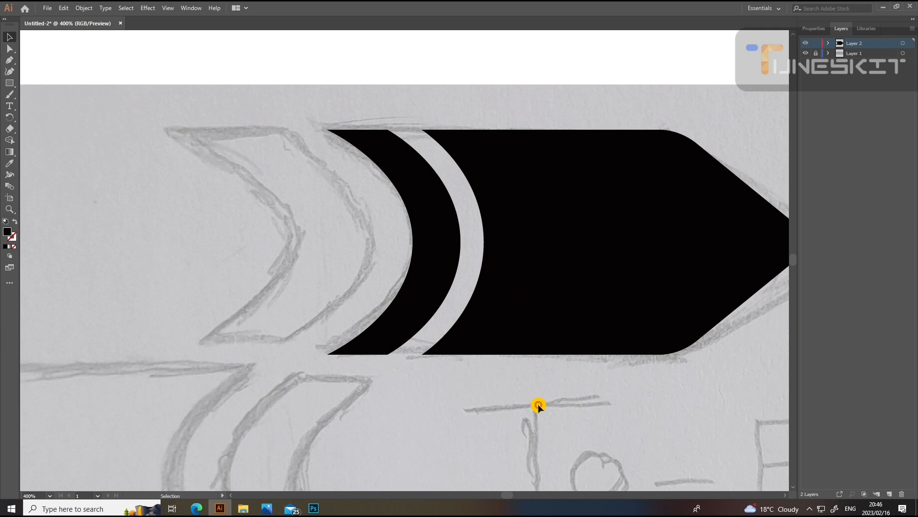
# - Nudge the curved band slightly left to widen the gap between it and the arrow
pyautogui.click(439, 281)
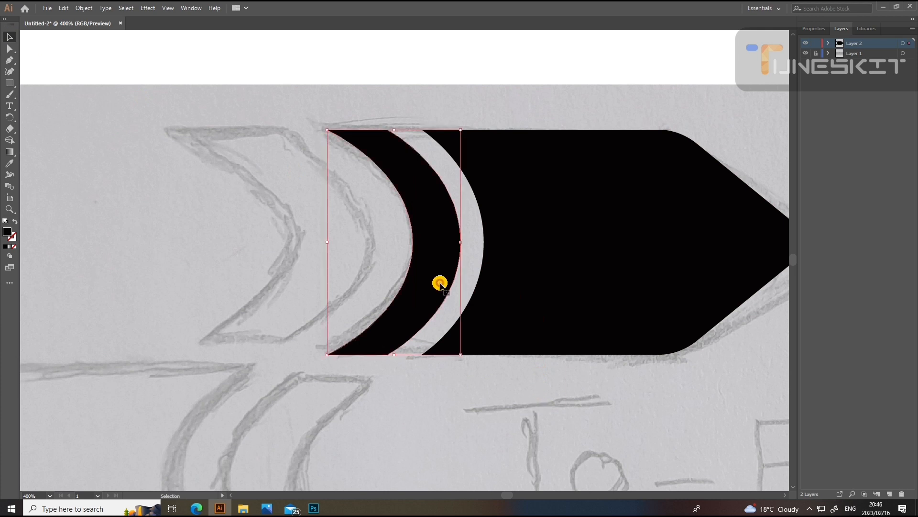
pyautogui.press('Left')
pyautogui.press('Left')
pyautogui.press('Left')
pyautogui.press('Left')
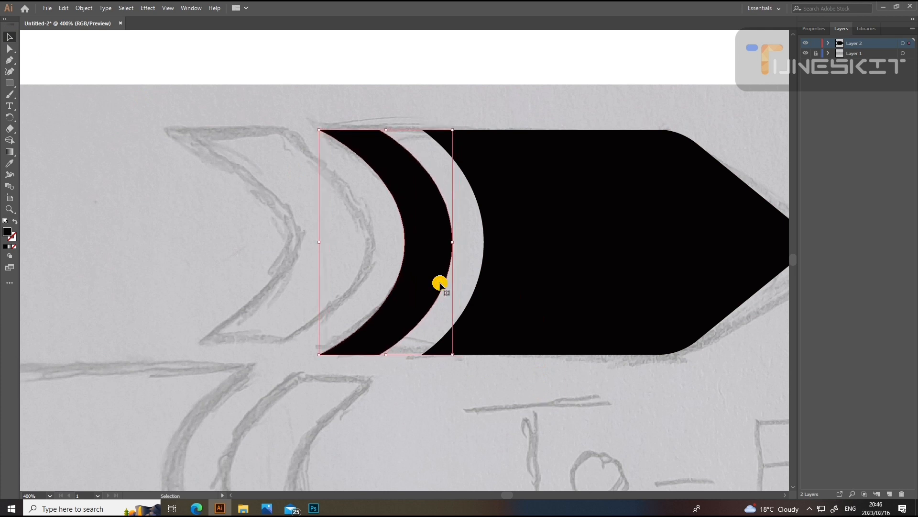
pyautogui.click(493, 400)
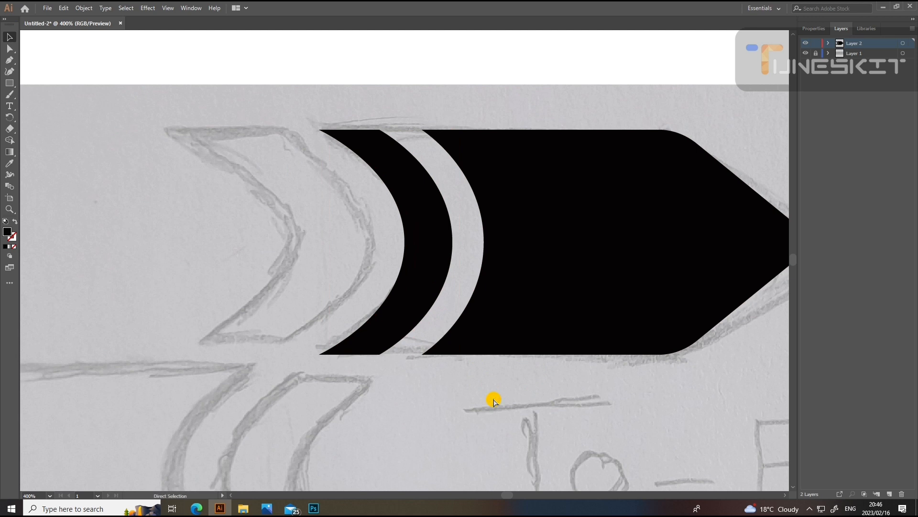
# - Select the arrow and its curved band together and group them
pyautogui.hotkey('ctrl', '-')
pyautogui.hotkey('ctrl', '-')
pyautogui.hotkey('ctrl', '-')
pyautogui.hotkey('ctrl', '-')
pyautogui.hotkey('ctrl', '-')
pyautogui.hotkey('ctrl', '+')
pyautogui.hotkey('ctrl', '+')
pyautogui.hotkey('ctrl', '+')
pyautogui.hotkey('ctrl', '+')
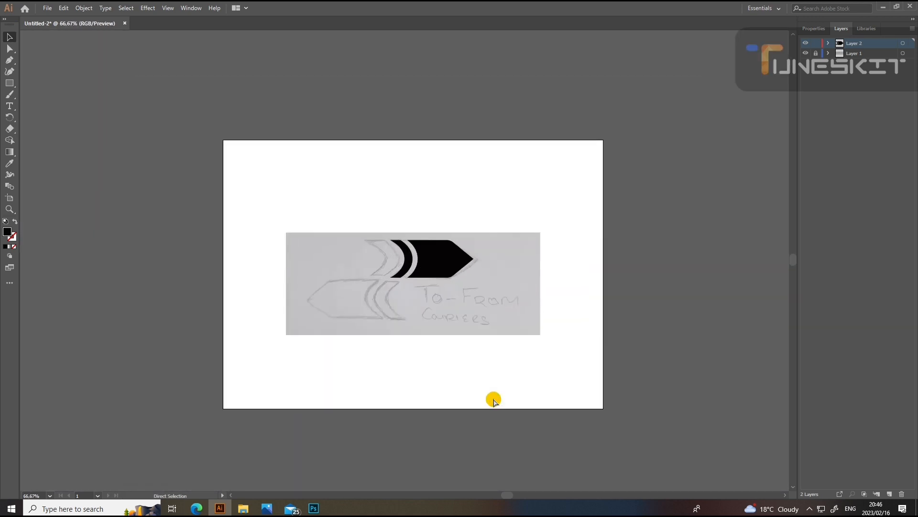
pyautogui.press('v')
pyautogui.moveTo(362, 143); pyautogui.dragTo(543, 381)
pyautogui.click(814, 29)
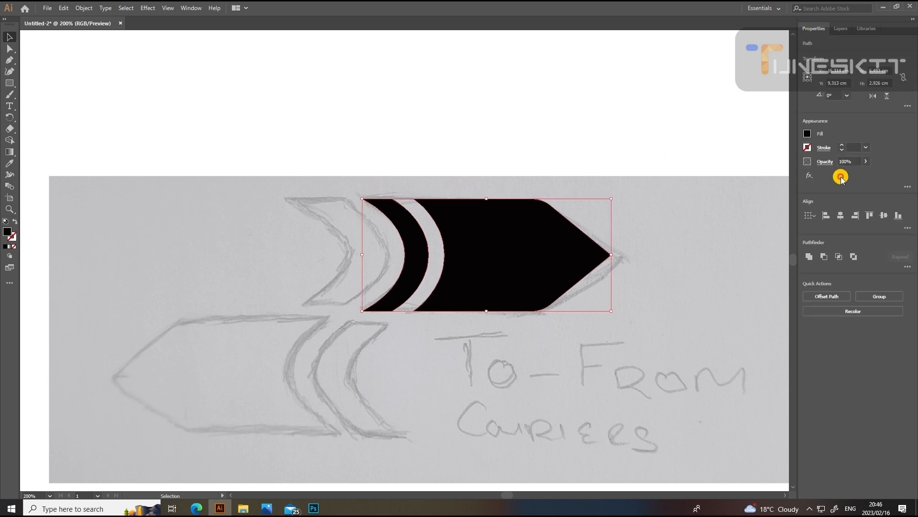
pyautogui.click(806, 257)
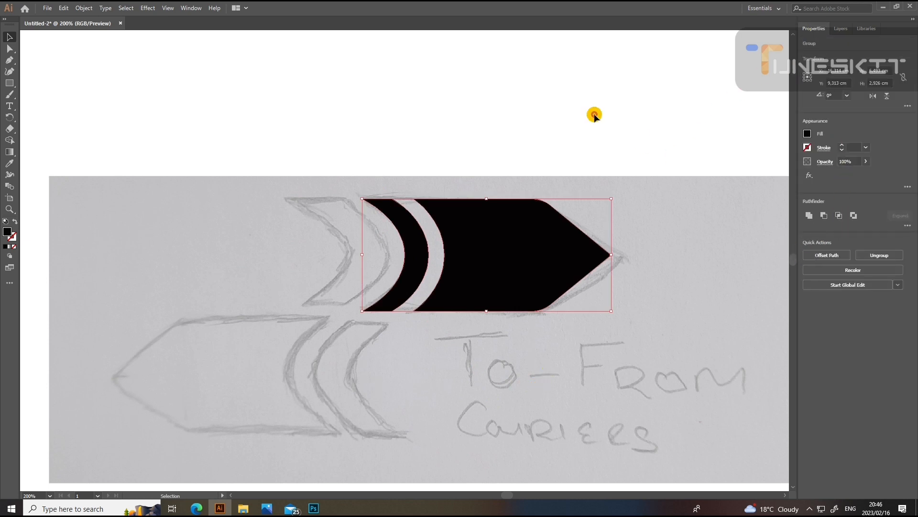
pyautogui.click(573, 100)
# - Duplicate the arrow group directly below the original, leaving a narrow gap between the two
pyautogui.click(534, 239)
pyautogui.scroll(-2, 534, 239)
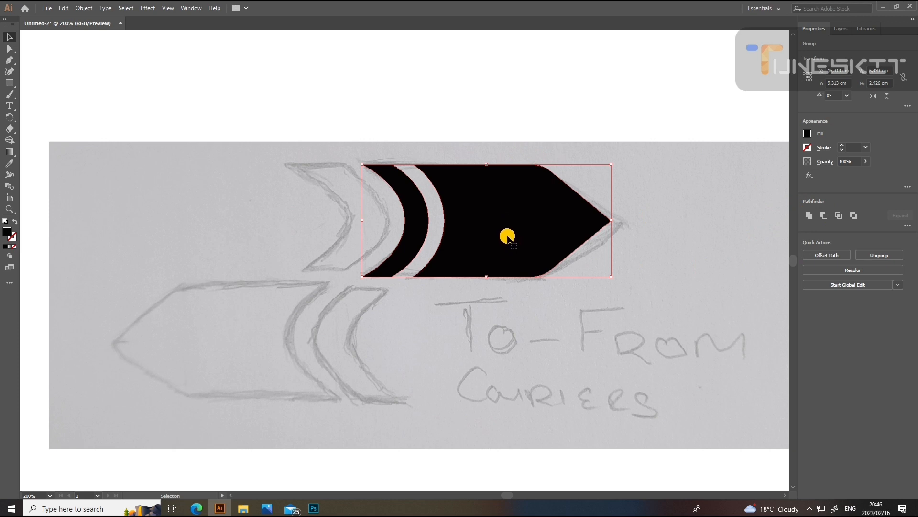
pyautogui.moveTo(508, 237); pyautogui.dragTo(500, 362)
pyautogui.click(584, 284)
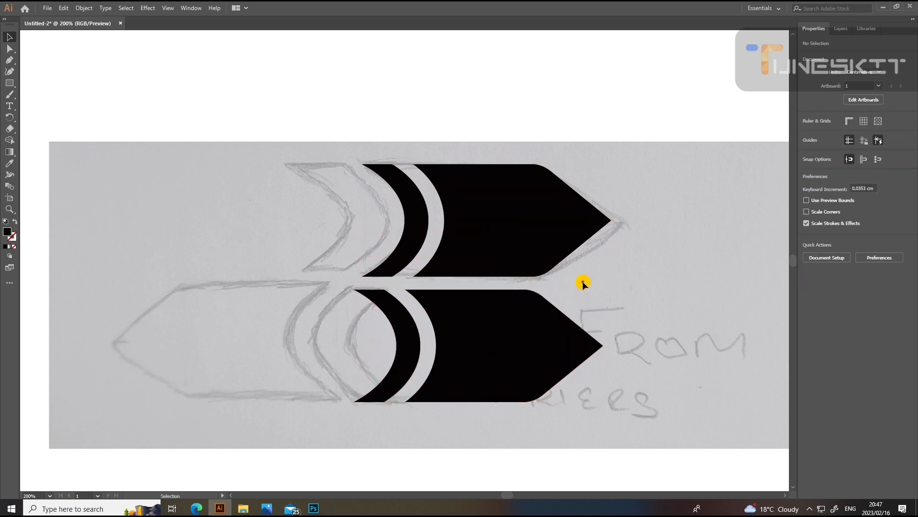
# - Reflect the lower arrow group across the vertical axis so it points left
pyautogui.click(533, 316)
pyautogui.rightClick(533, 317)
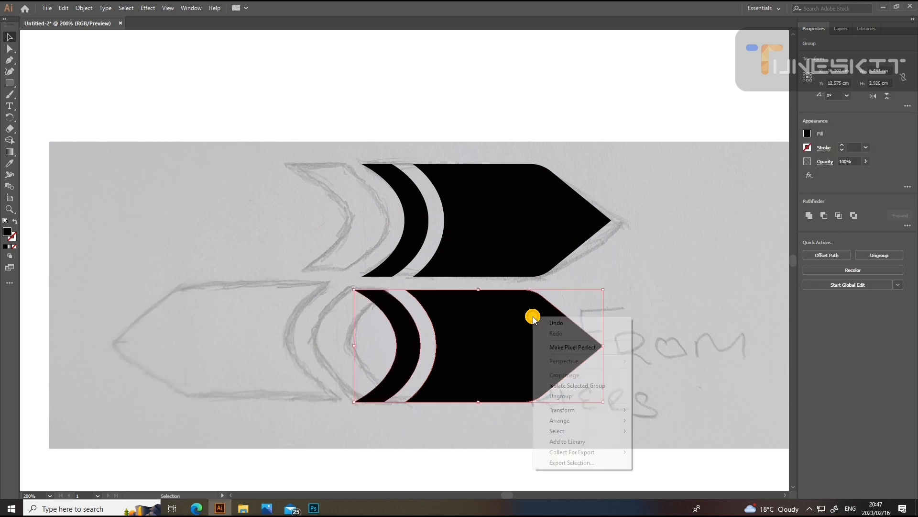
pyautogui.moveTo(593, 410)
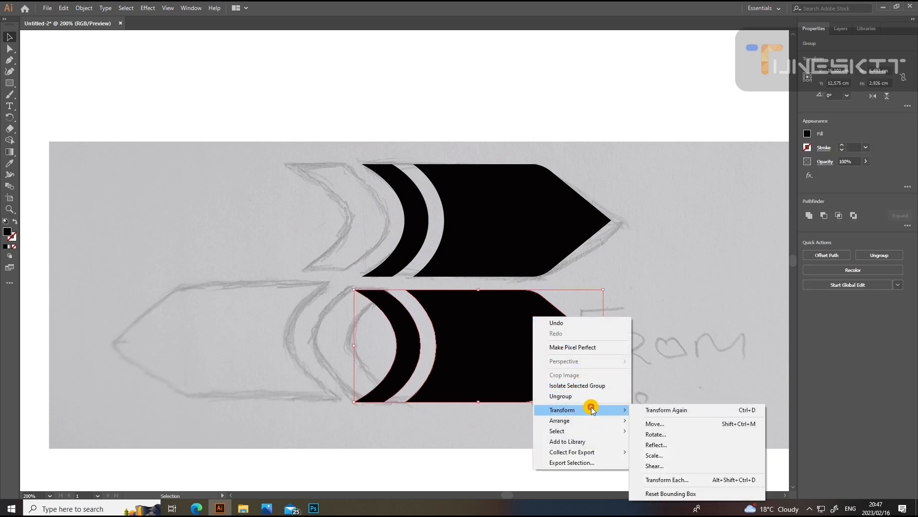
pyautogui.click(651, 445)
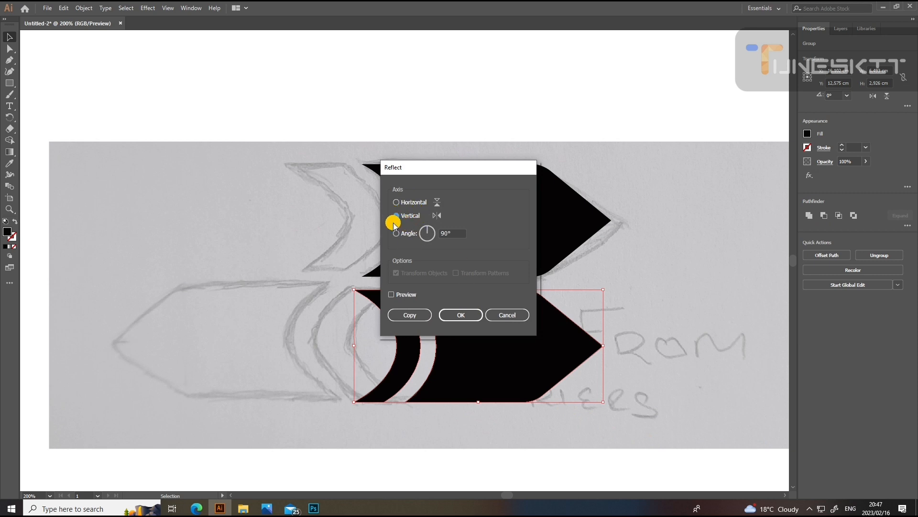
pyautogui.click(460, 315)
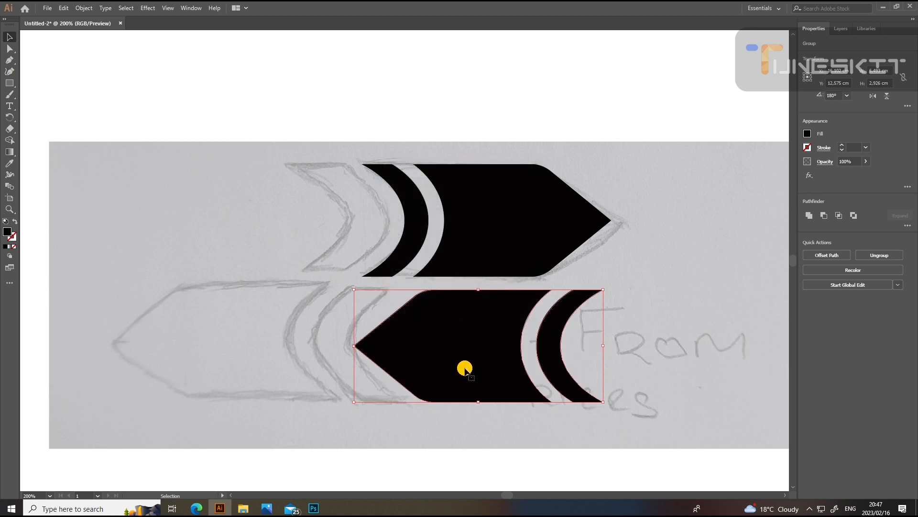
# - Move the lower arrow group left so the curved bands of both arrows sit roughly above one another
pyautogui.moveTo(465, 365); pyautogui.dragTo(301, 340)
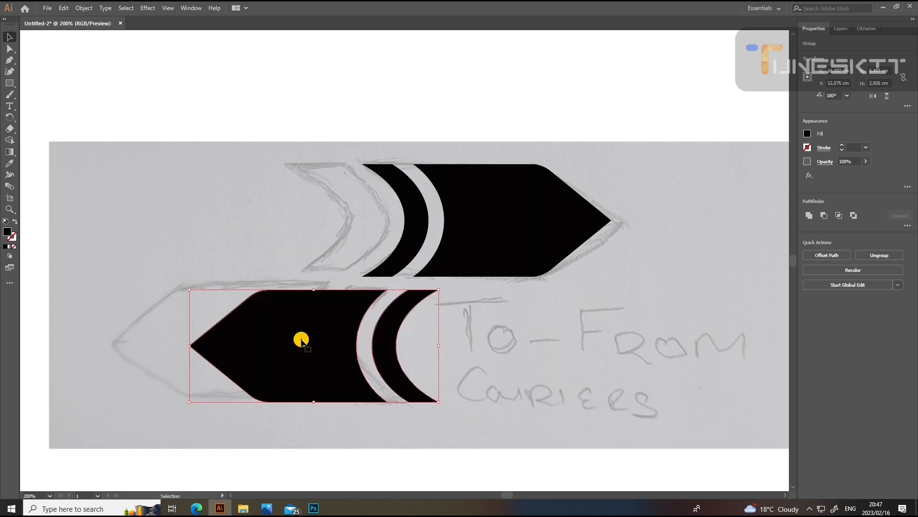
pyautogui.click(498, 329)
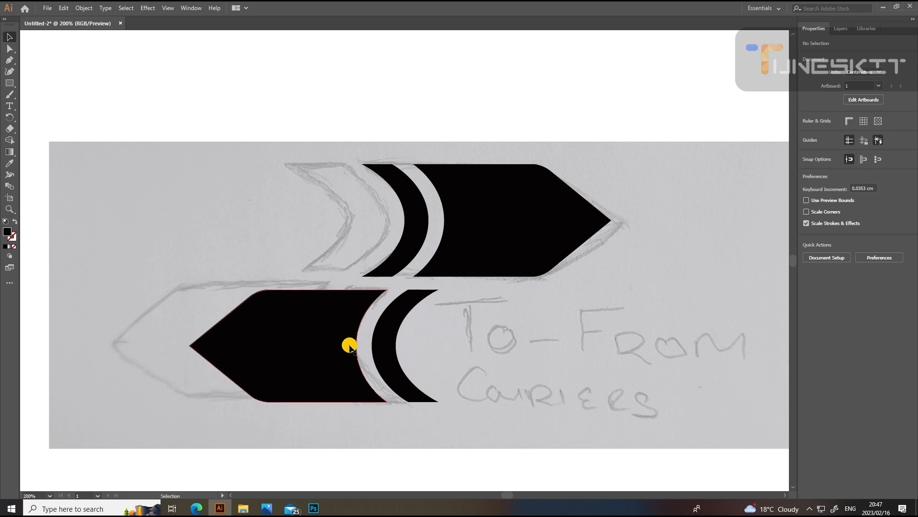
pyautogui.scroll(-1, 351, 347)
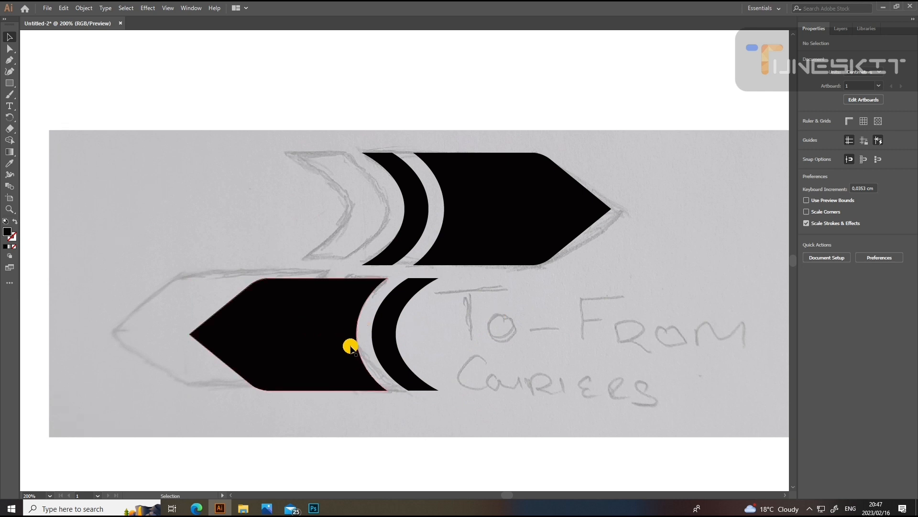
# - Hide Layer 1, which holds the hand-drawn sketch
pyautogui.click(839, 29)
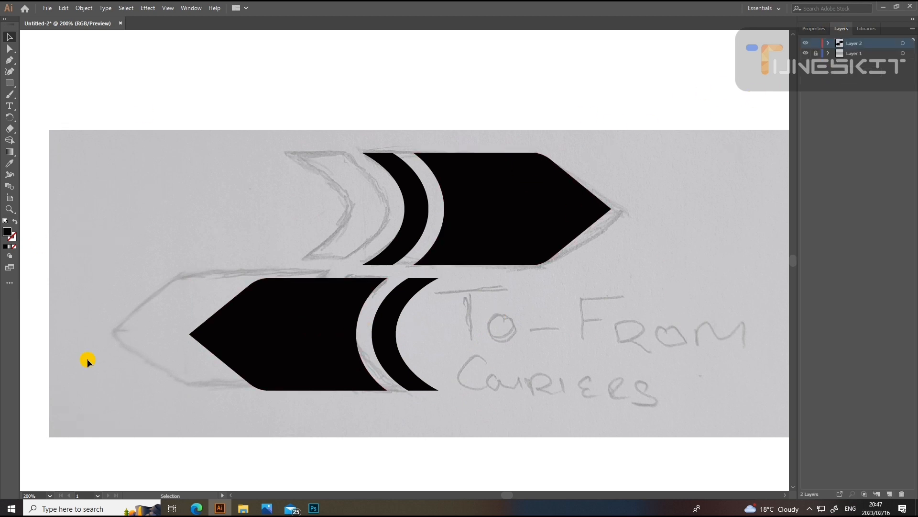
pyautogui.click(806, 53)
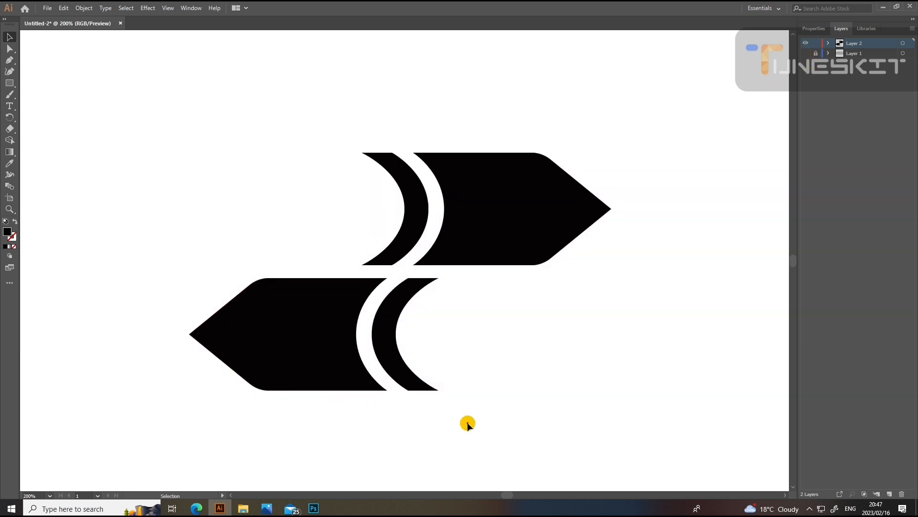
# - Examine the two arrows without the sketch, both on the whole page and close up
pyautogui.hotkey('ctrl', '-')
pyautogui.hotkey('ctrl', '-')
pyautogui.hotkey('ctrl', '-')
pyautogui.hotkey('ctrl', '-')
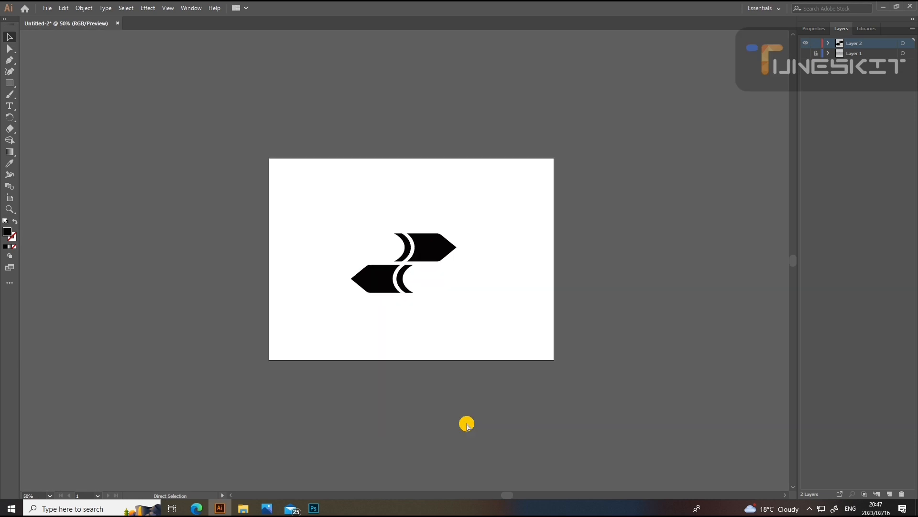
pyautogui.hotkey('ctrl', '+')
pyautogui.hotkey('ctrl', '+')
pyautogui.hotkey('ctrl', '+')
pyautogui.hotkey('ctrl', '+')
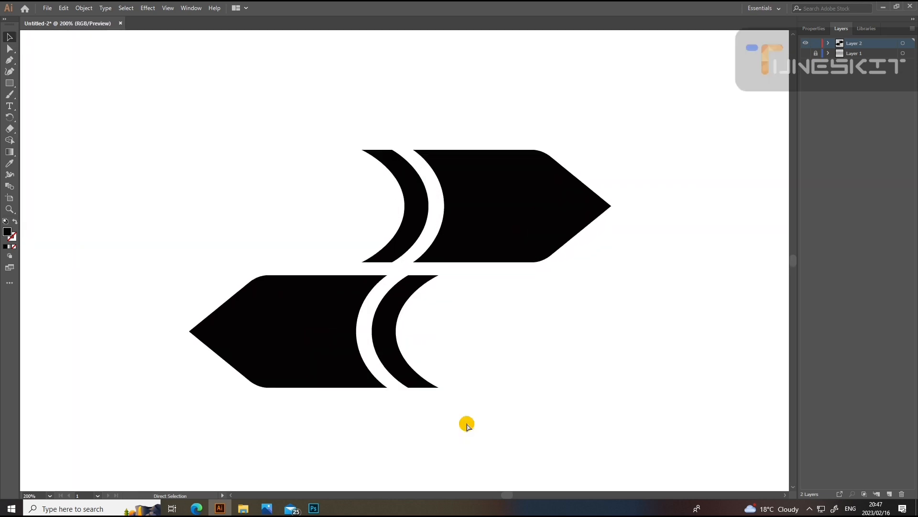
pyautogui.scroll(-2, 496, 402)
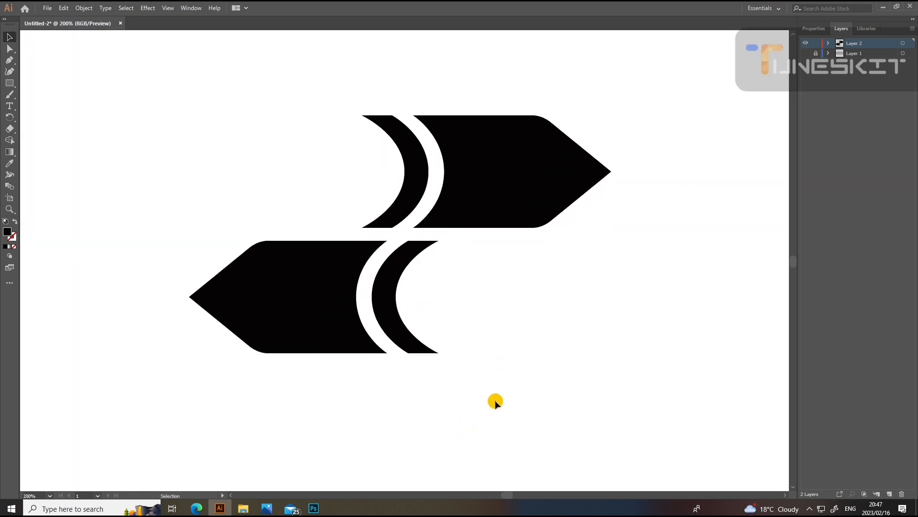
pyautogui.scroll(-3, 498, 393)
pyautogui.scroll(2, 498, 393)
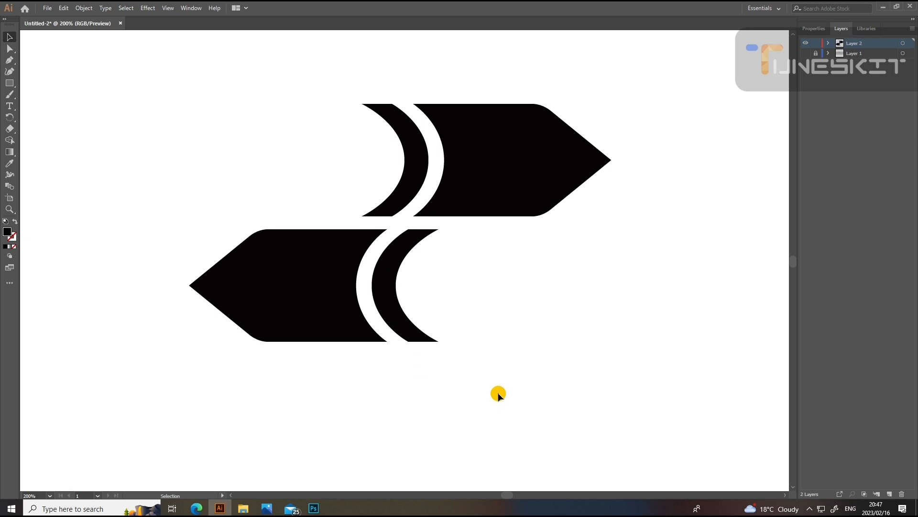
# - Nudge the lower arrow group slightly left to fine-tune its offset from the upper arrow
pyautogui.click(400, 334)
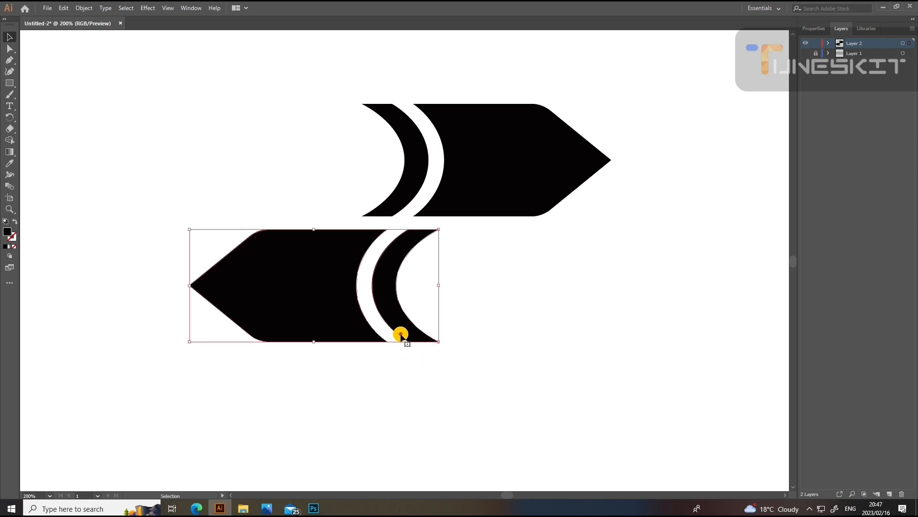
pyautogui.press('Left')
pyautogui.press('Left')
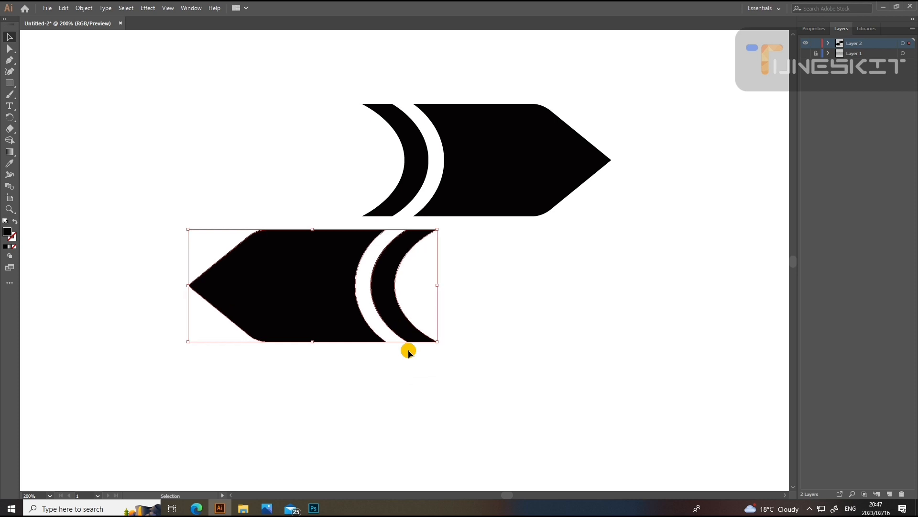
pyautogui.click(477, 339)
pyautogui.scroll(1, 480, 378)
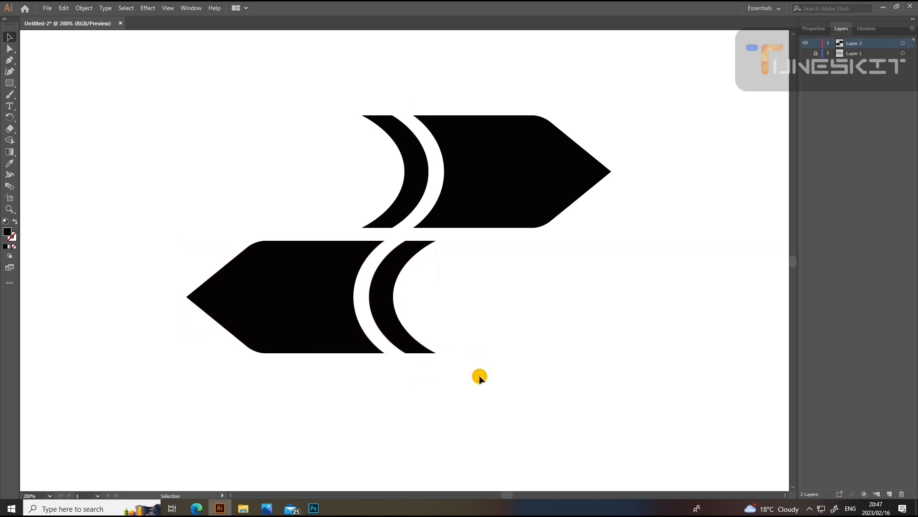
# - Select both arrow groups and combine them with the Pathfinder Unite operation
pyautogui.scroll(2, 419, 217)
pyautogui.moveTo(231, 91); pyautogui.dragTo(493, 440)
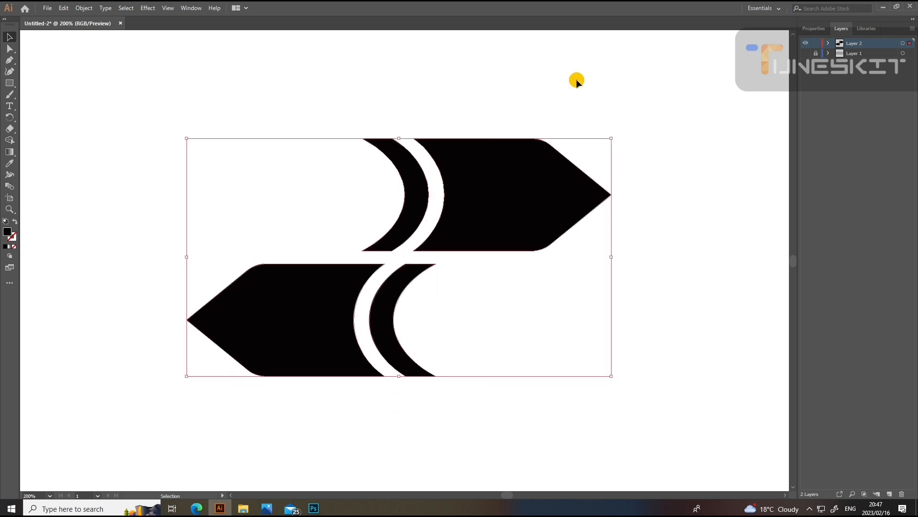
pyautogui.click(814, 31)
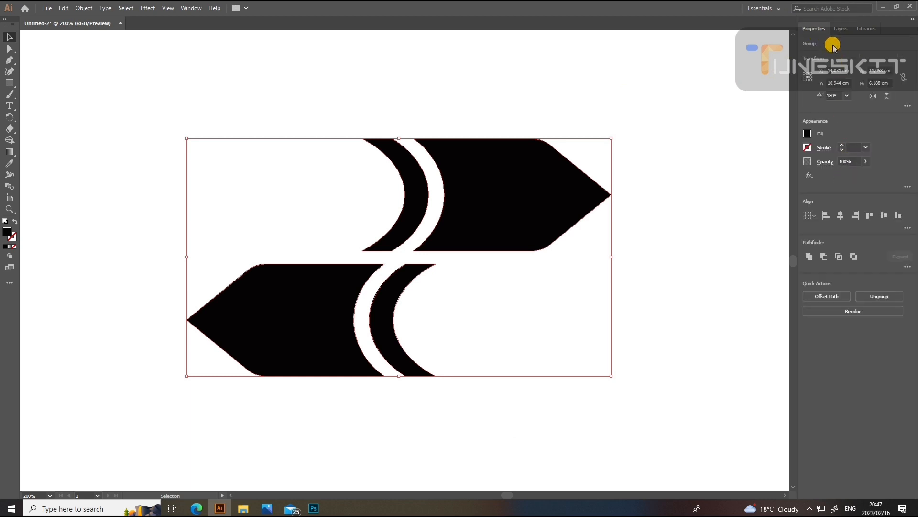
pyautogui.click(809, 256)
pyautogui.click(658, 262)
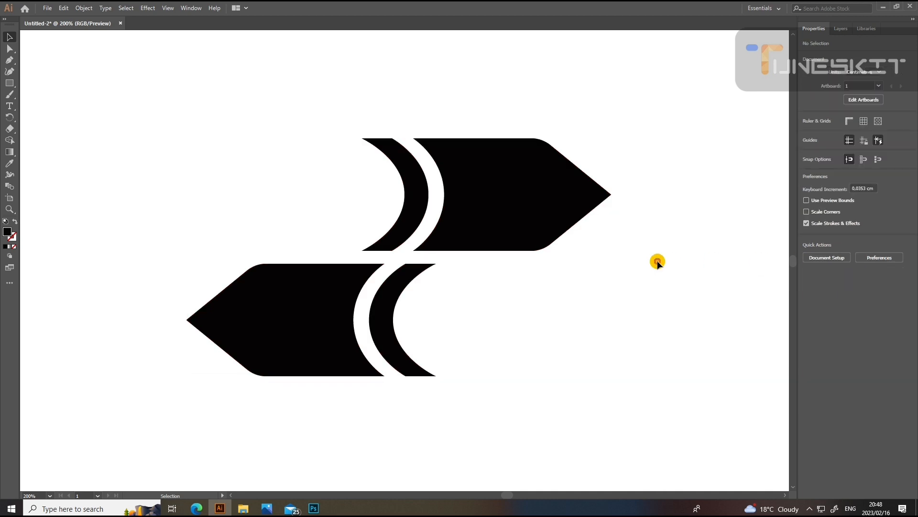
# - Add the point text "TO - FROM" below the upper arrow, to the right of the lower arrow's curved band
pyautogui.scroll(1, 276, 264)
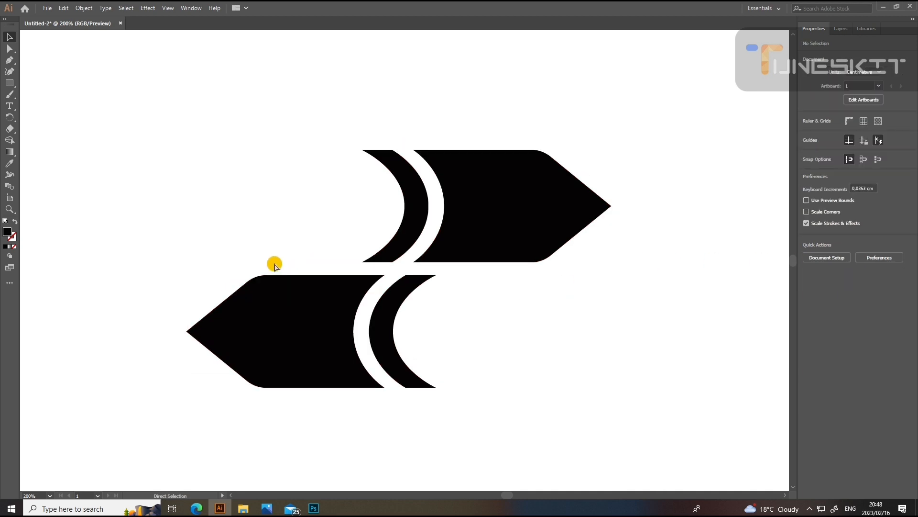
pyautogui.hotkey('ctrl', '1')
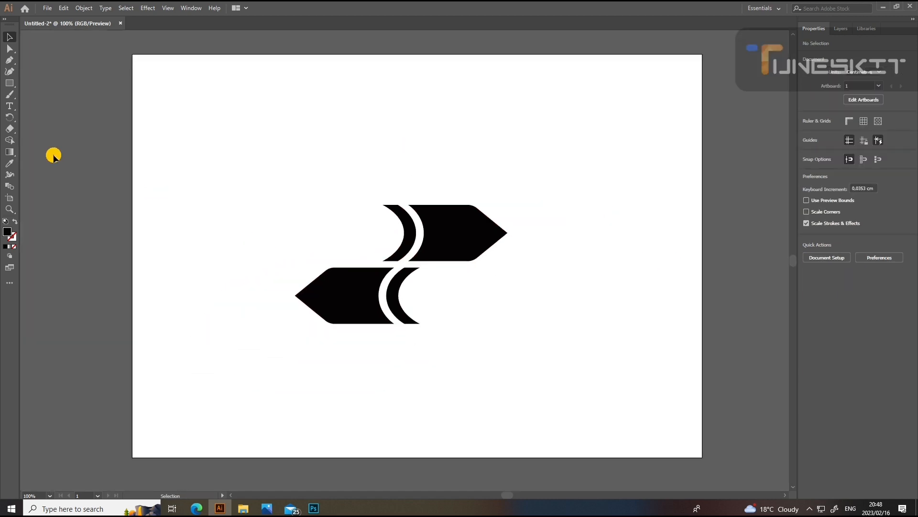
pyautogui.click(10, 105)
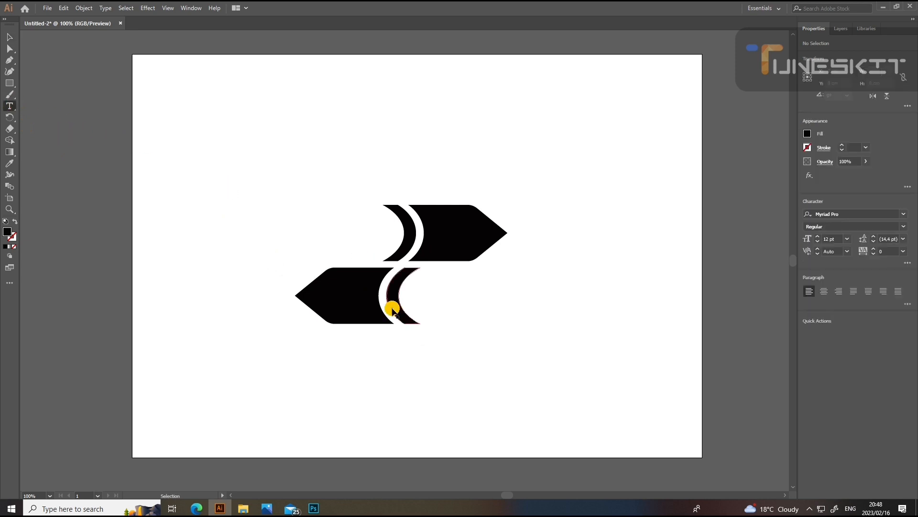
pyautogui.hotkey('ctrl', '=')
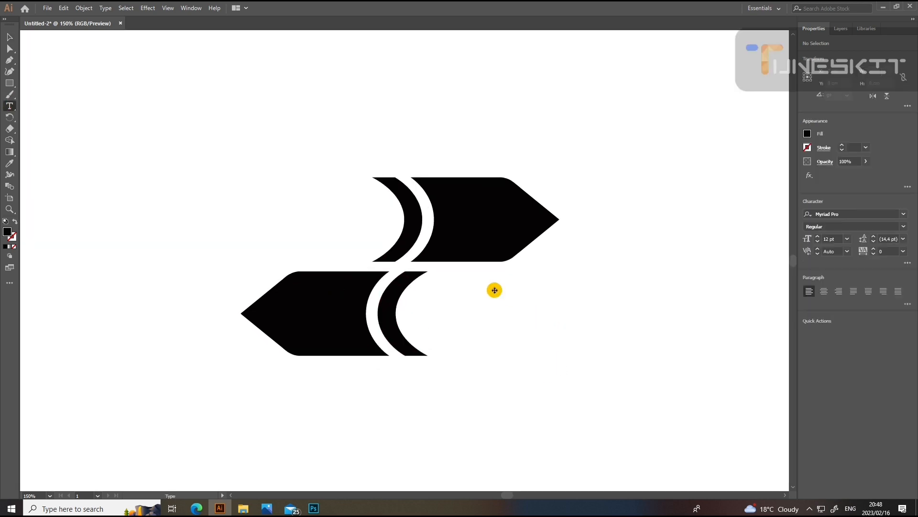
pyautogui.hotkey('ctrl', '=')
pyautogui.click(497, 304)
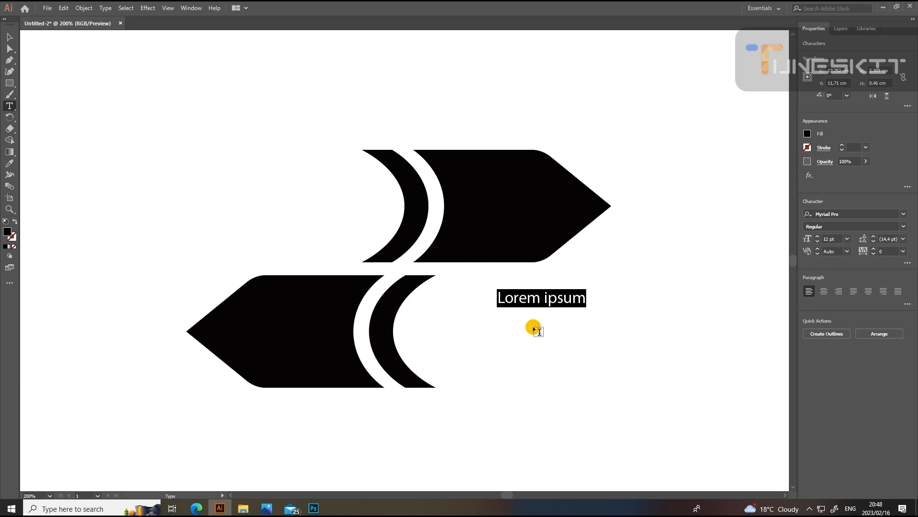
pyautogui.write('t')
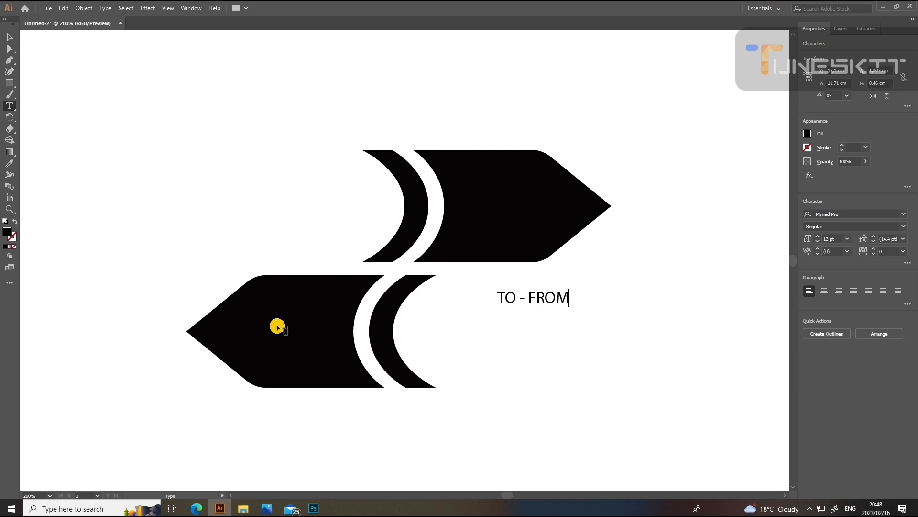
# - Change the font of the TO - FROM text to Trebuchet MS Italic
pyautogui.click(9, 36)
pyautogui.click(513, 395)
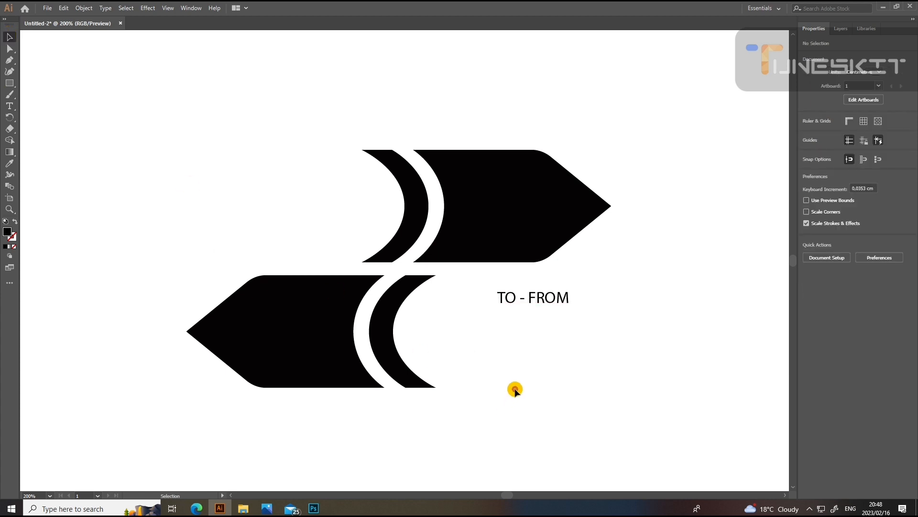
pyautogui.click(515, 304)
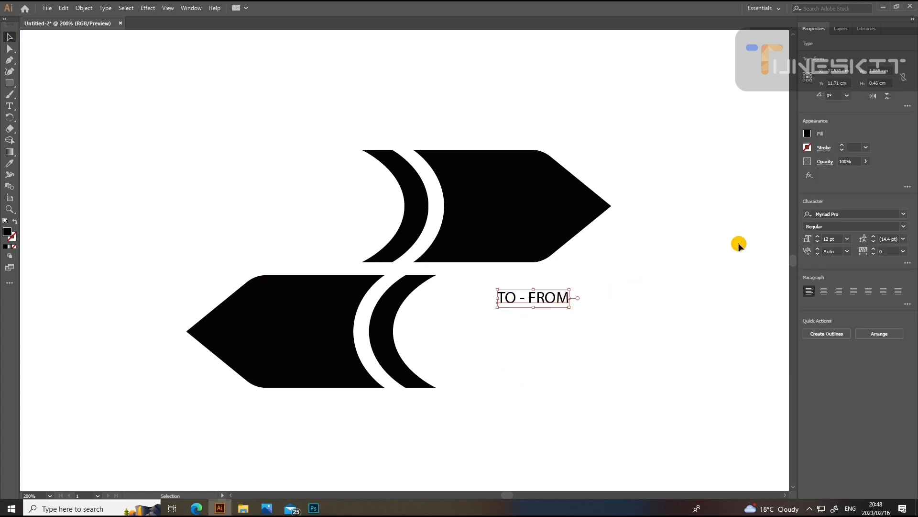
pyautogui.click(903, 214)
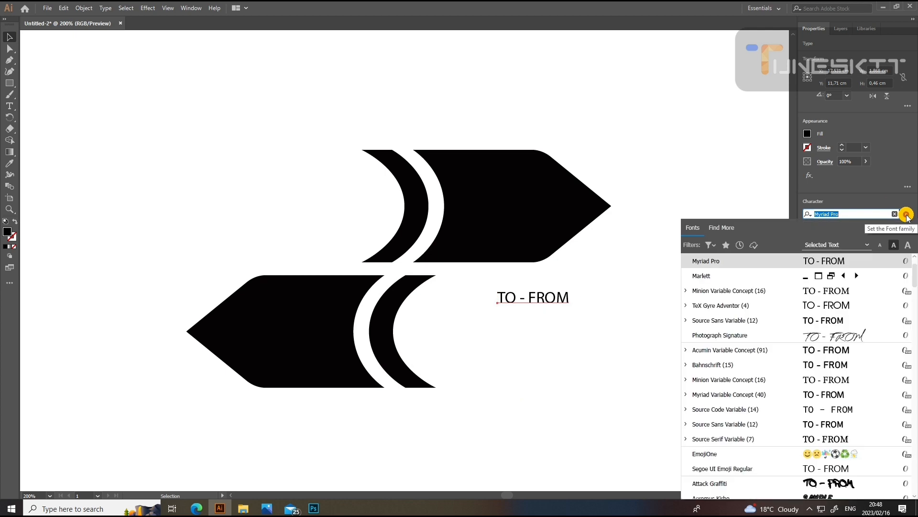
pyautogui.scroll(1, 846, 282)
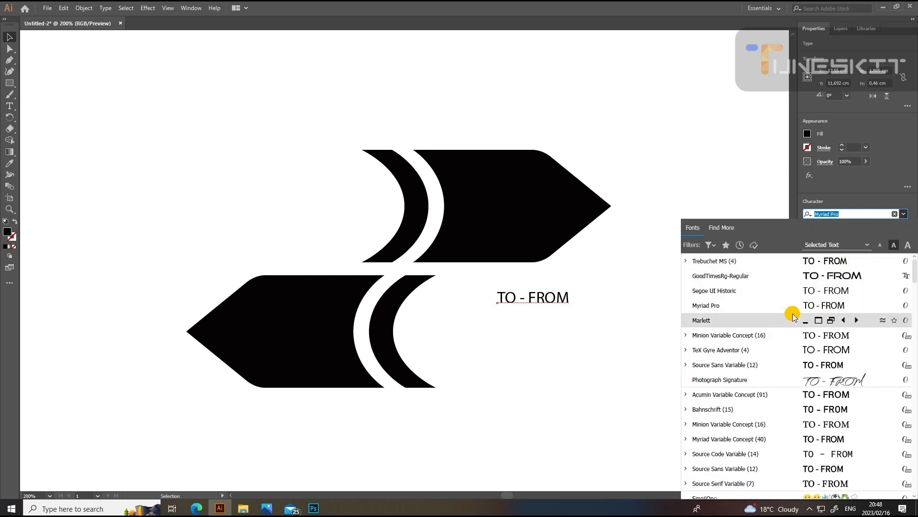
pyautogui.click(687, 261)
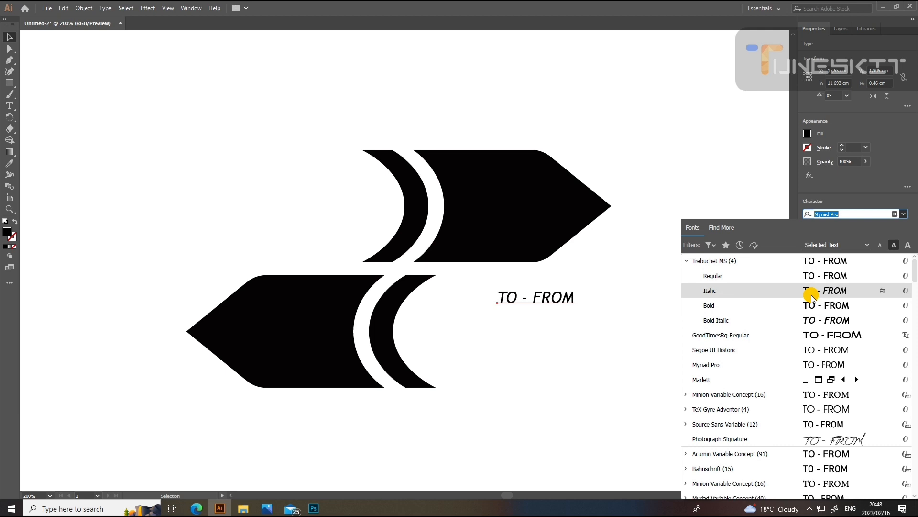
pyautogui.click(703, 291)
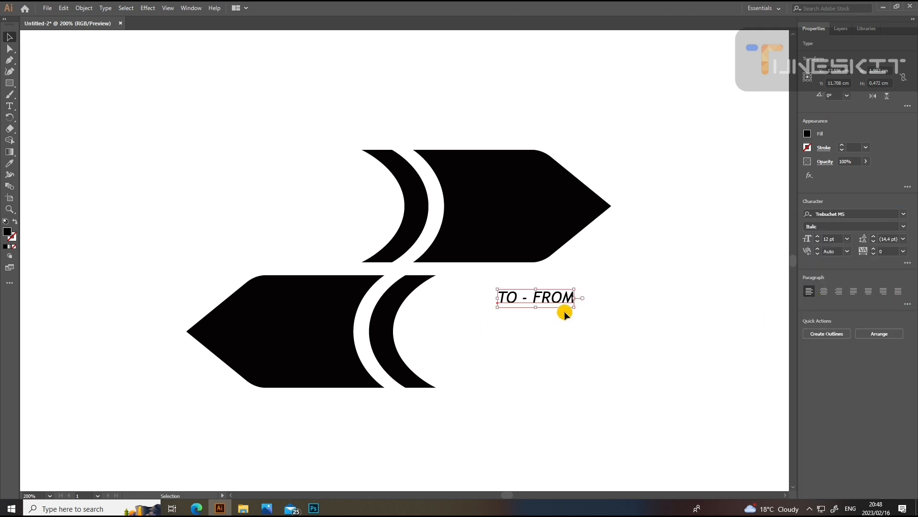
# - Enlarge the TO - FROM text to about 32 pt beside the lower arrow's band and remove the spaces around its hyphen
pyautogui.moveTo(573, 310); pyautogui.dragTo(703, 385)
pyautogui.moveTo(626, 319); pyautogui.dragTo(573, 308)
pyautogui.doubleClick(537, 306)
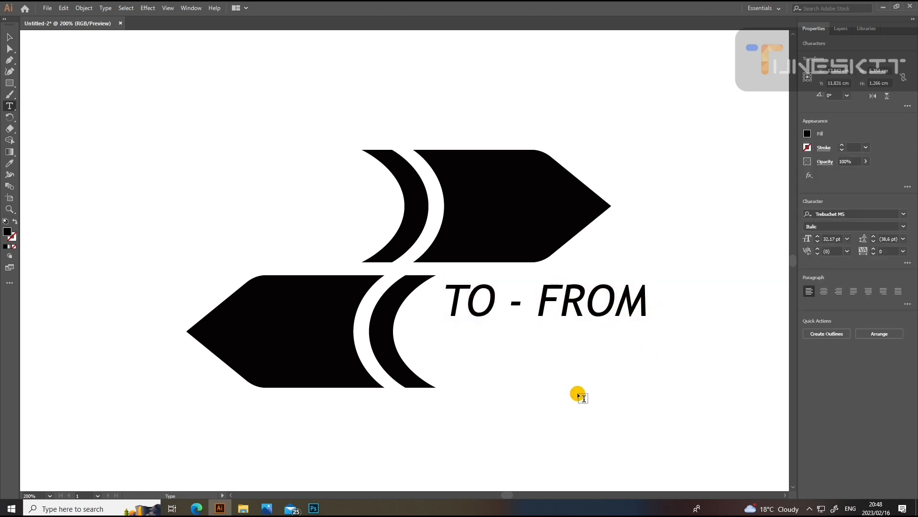
pyautogui.press('BackSpace')
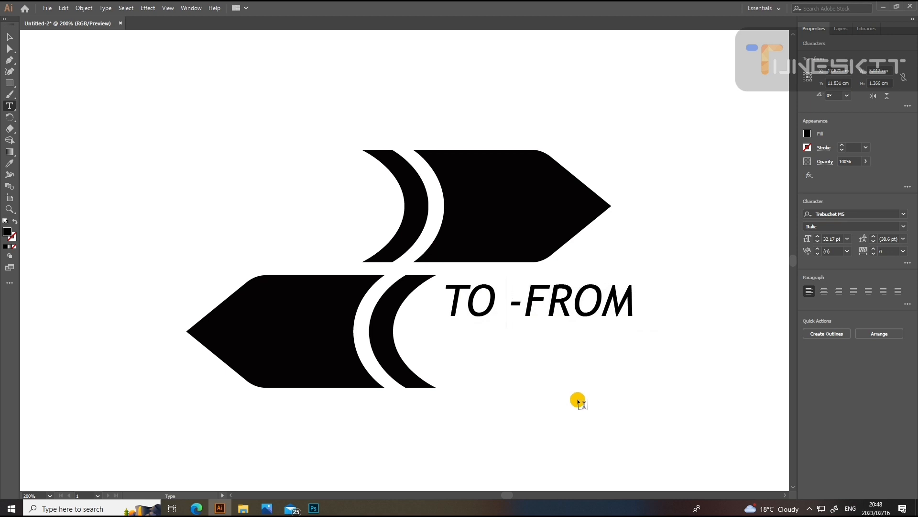
pyautogui.press('BackSpace')
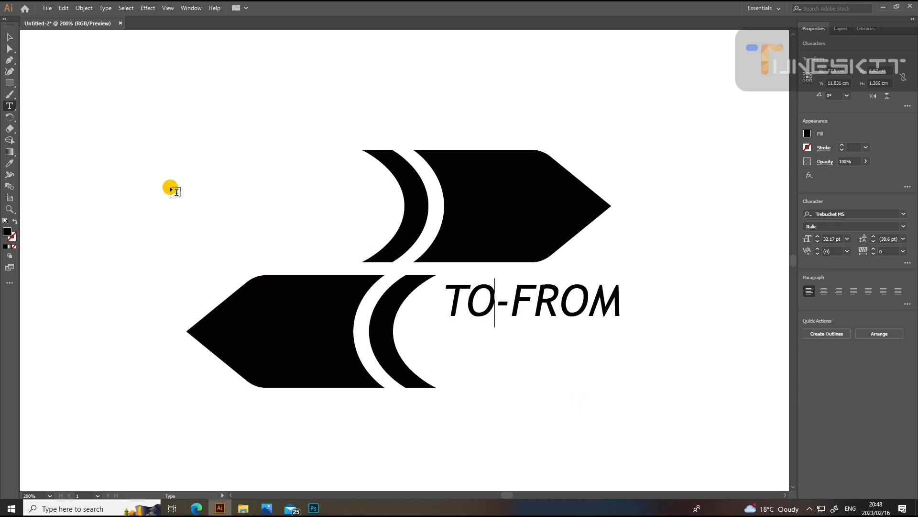
pyautogui.click(9, 37)
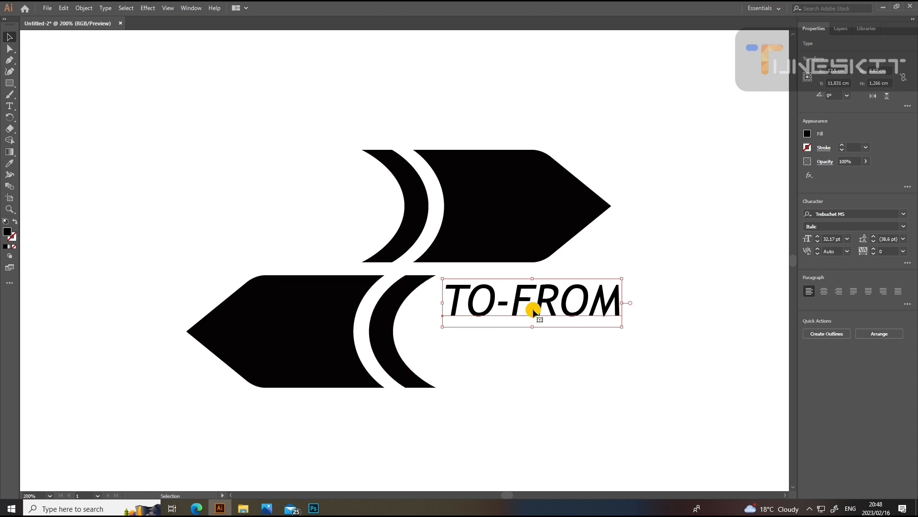
# - Scale the TO-FROM text up to about 73 pt and align the tops of its letters with the lower arrow's upper edge
pyautogui.moveTo(622, 328); pyautogui.dragTo(832, 373)
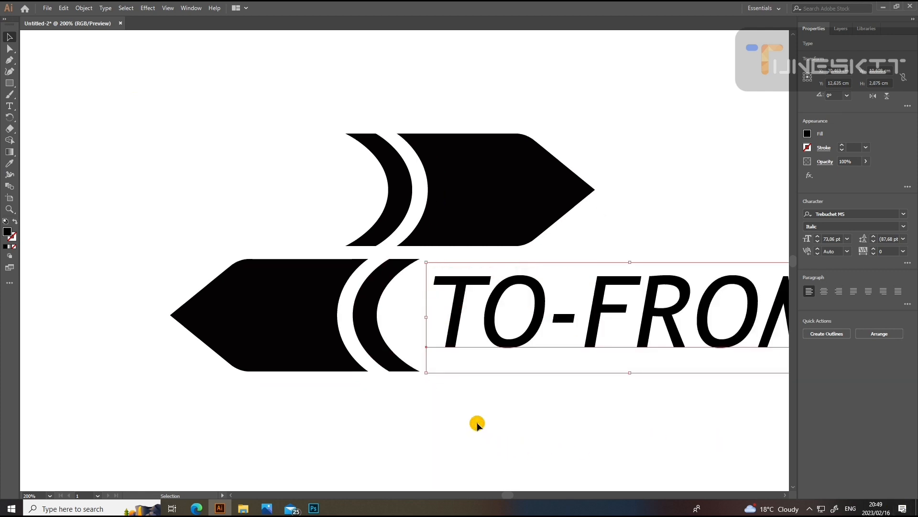
pyautogui.moveTo(601, 415); pyautogui.dragTo(459, 438)
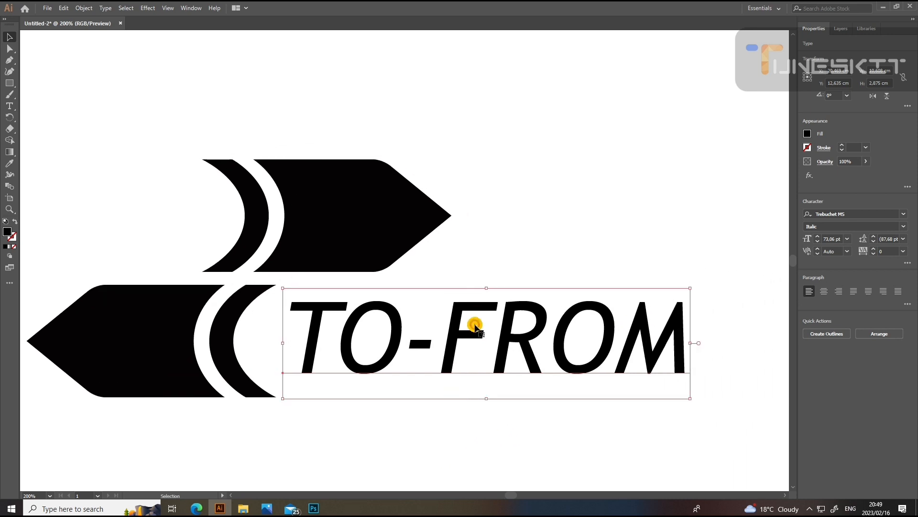
pyautogui.moveTo(455, 313); pyautogui.dragTo(453, 304)
pyautogui.click(524, 258)
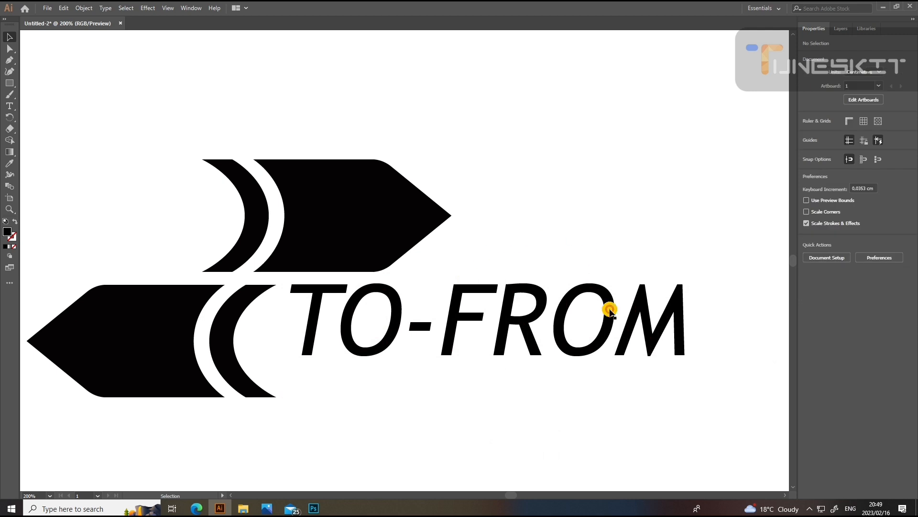
# - Scale the TO-FROM text up to about 79 pt, keeping its upper edge near the top of the lower arrow
pyautogui.click(446, 345)
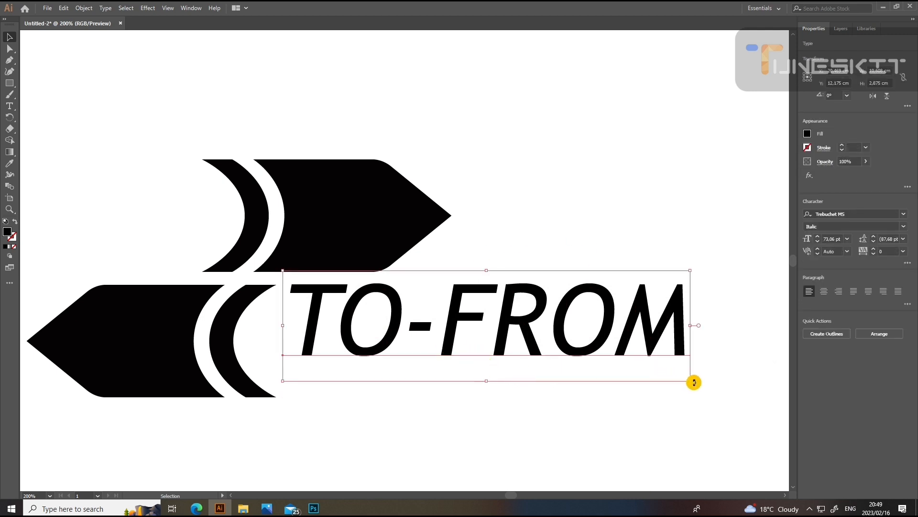
pyautogui.moveTo(692, 382); pyautogui.dragTo(723, 395)
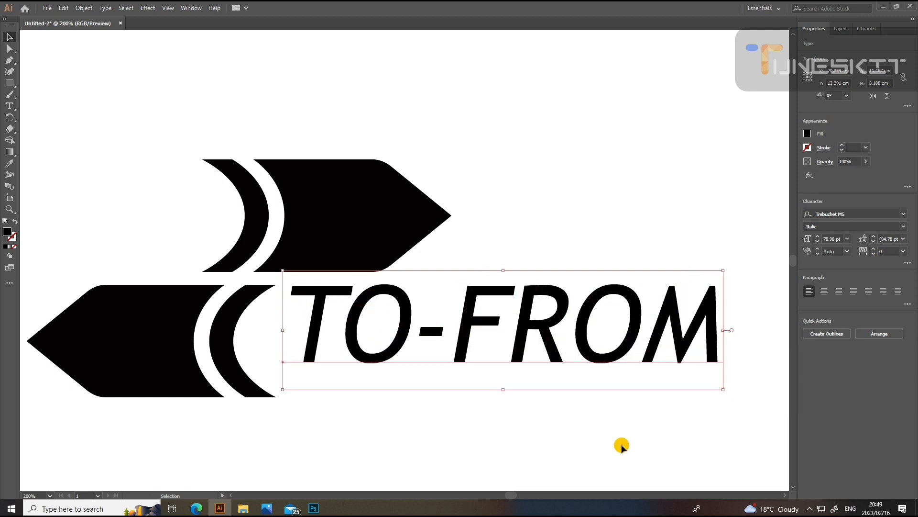
pyautogui.click(619, 444)
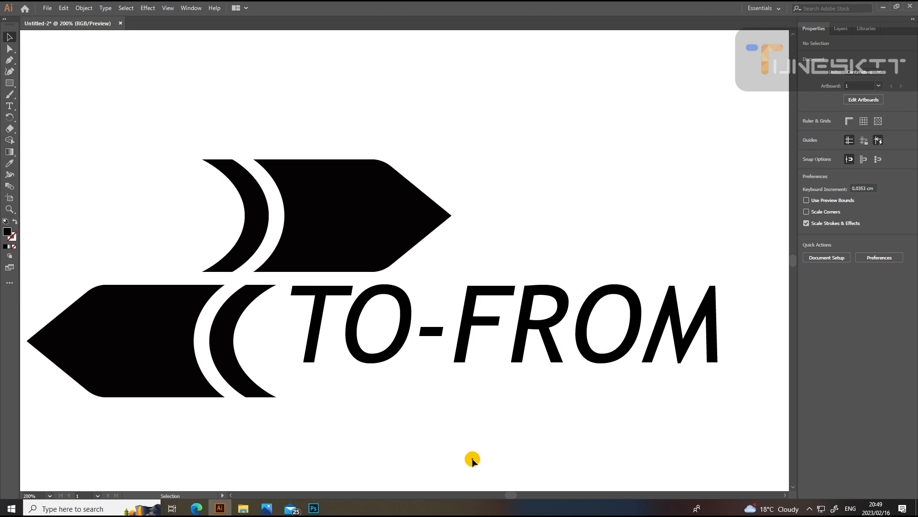
# - Add the point text "COURIER SERVICES" below the TO-FROM text
pyautogui.click(9, 106)
pyautogui.click(356, 404)
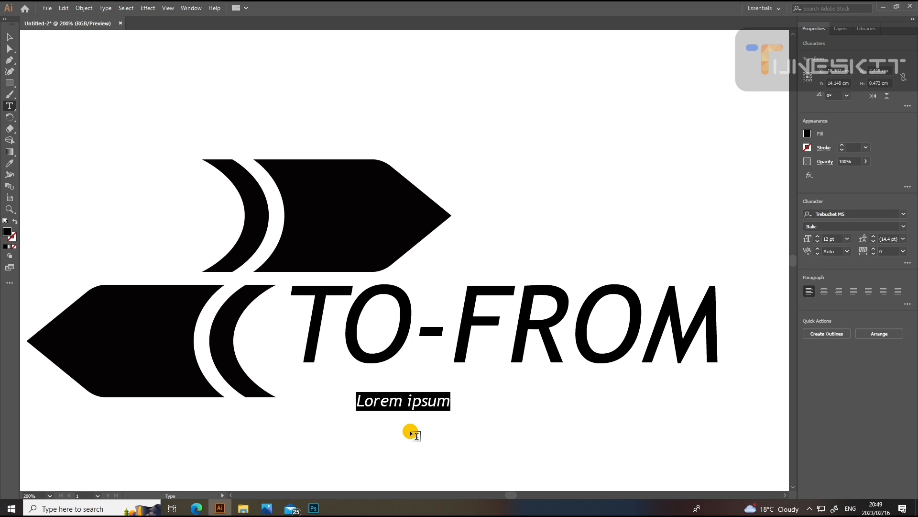
pyautogui.write('COURIER SERVICES')
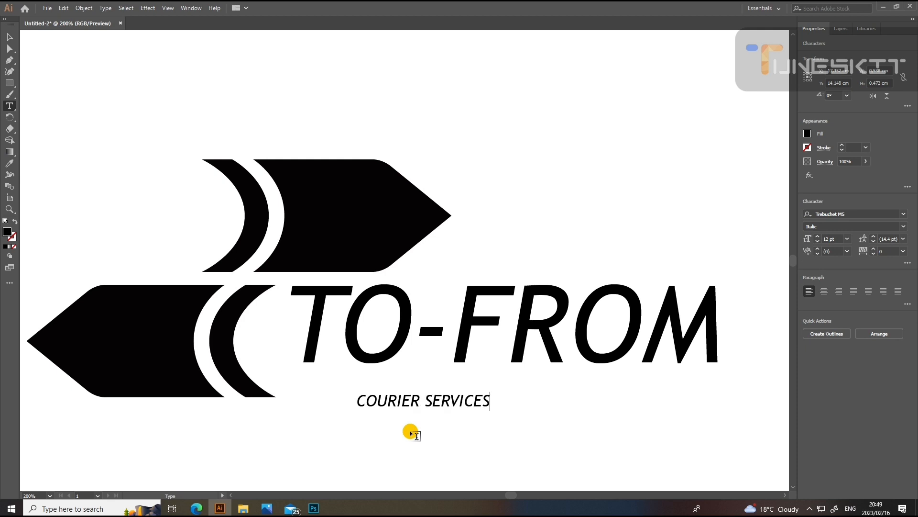
pyautogui.click(9, 37)
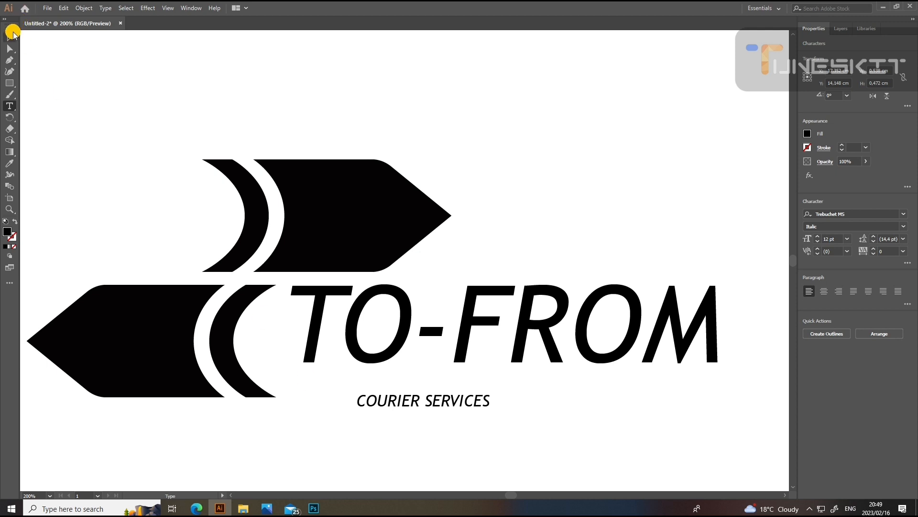
pyautogui.click(492, 435)
pyautogui.click(455, 405)
pyautogui.doubleClick(455, 406)
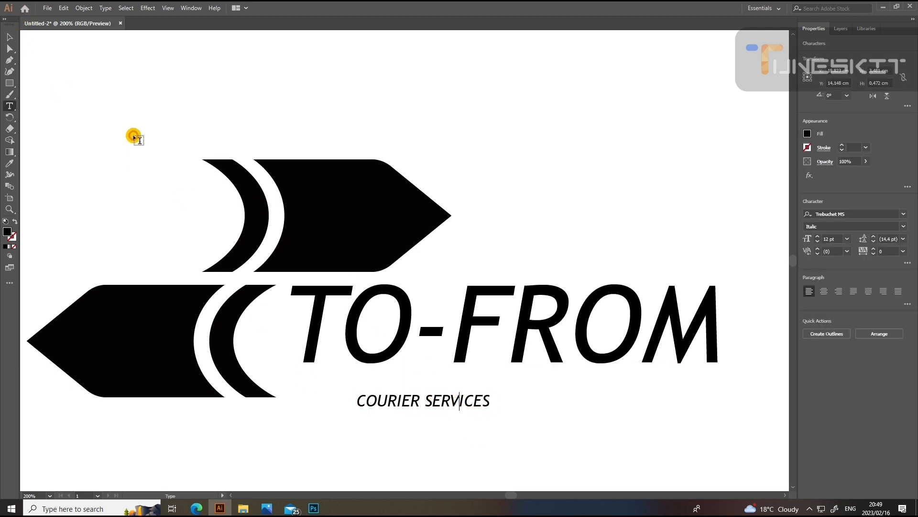
# - Enlarge the COURIER SERVICES text to 19 pt and place it directly beneath TO-FROM, starting beside the lower tip of the arrow's curved band
pyautogui.click(9, 38)
pyautogui.moveTo(466, 404); pyautogui.dragTo(406, 387)
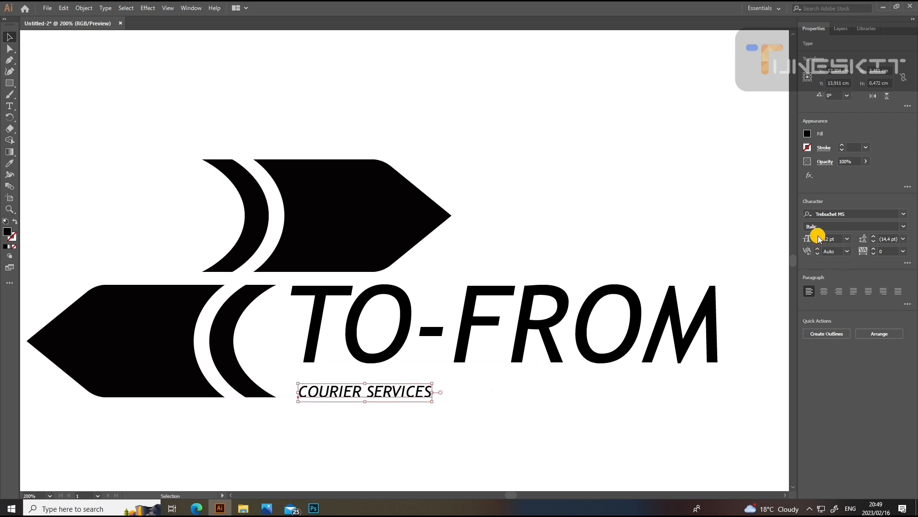
pyautogui.scroll(7, 818, 239)
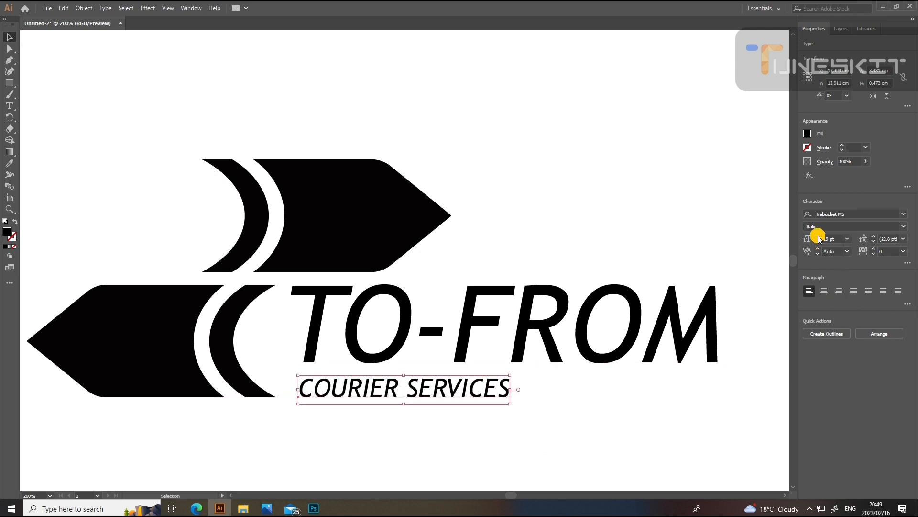
pyautogui.click(395, 417)
pyautogui.moveTo(348, 392); pyautogui.dragTo(335, 394)
pyautogui.click(388, 445)
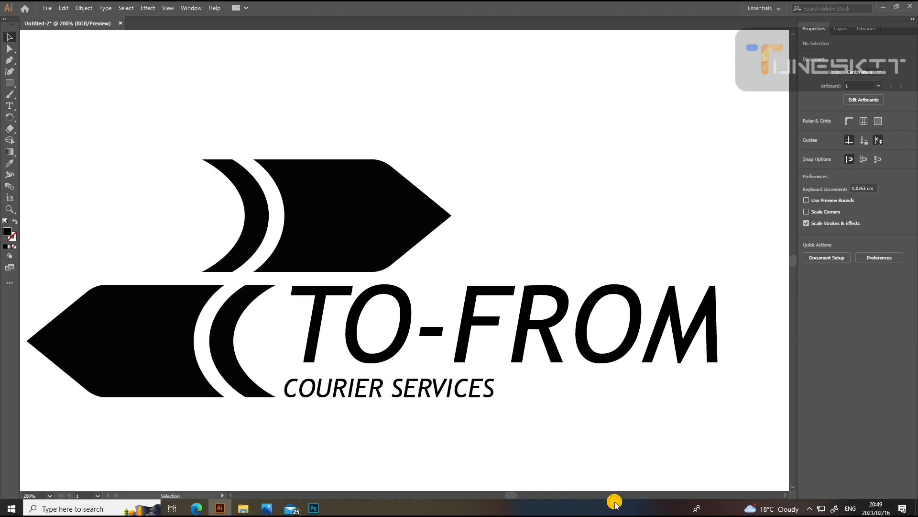
# - Convert the TO-FROM text to outlines
pyautogui.scroll(3, 595, 488)
pyautogui.scroll(-4, 529, 354)
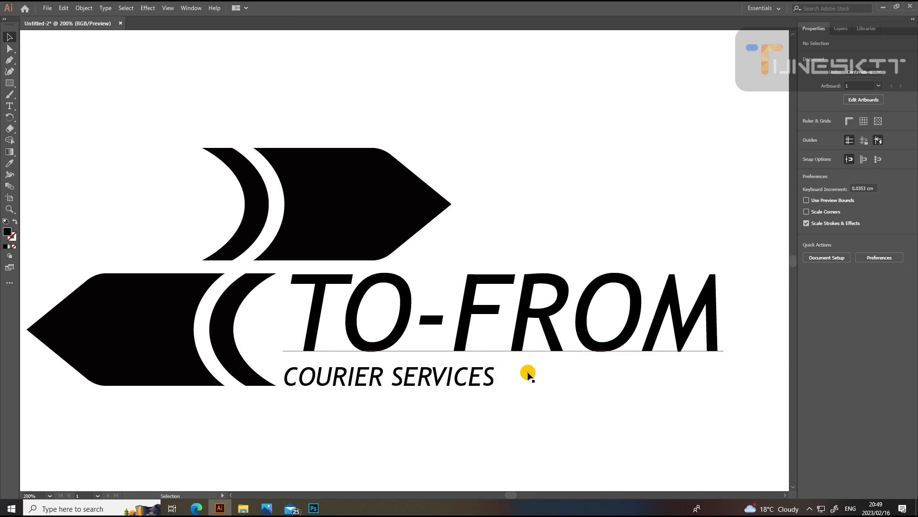
pyautogui.scroll(-3, 528, 373)
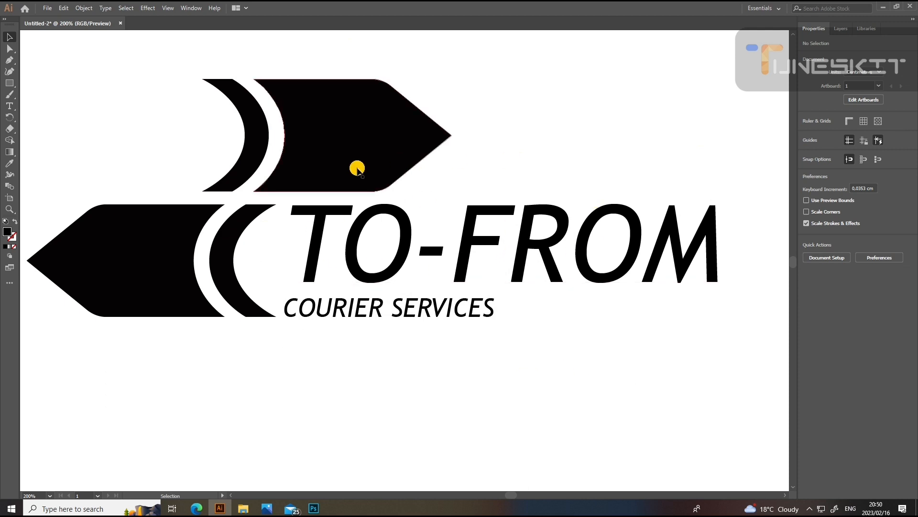
pyautogui.click(493, 247)
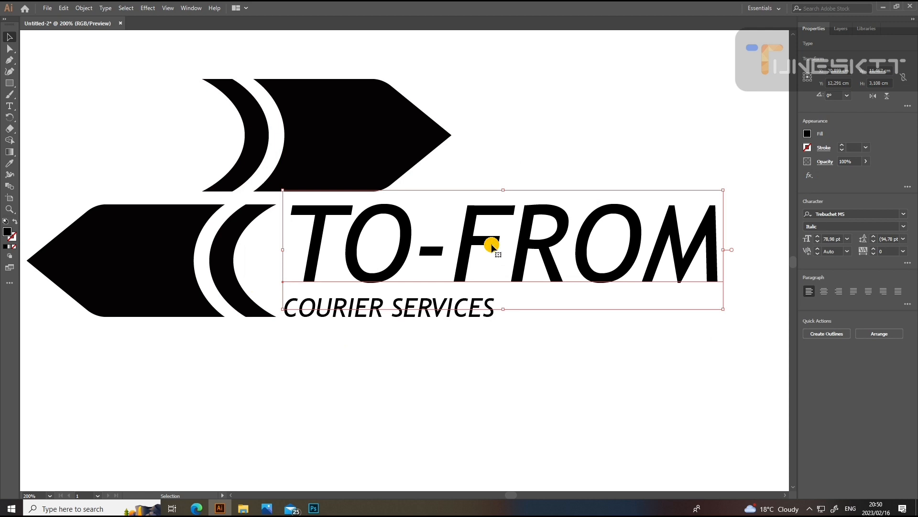
pyautogui.rightClick(493, 246)
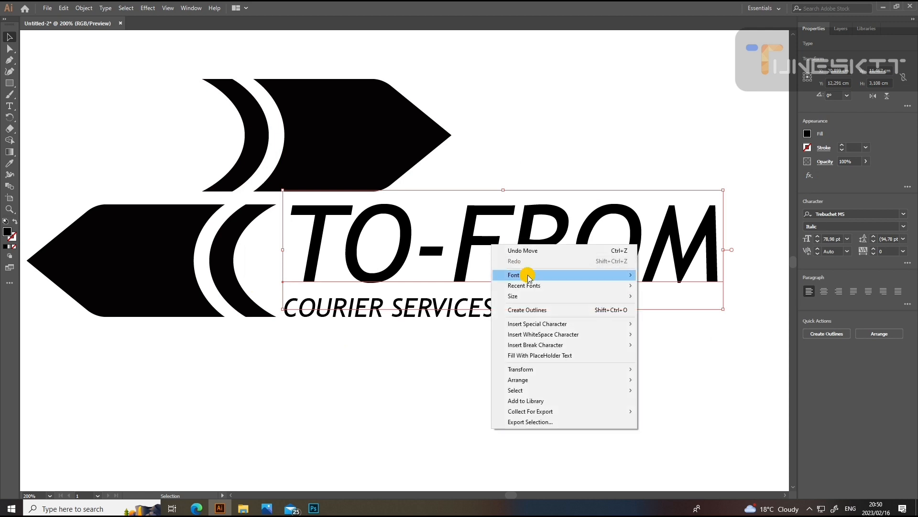
pyautogui.click(541, 313)
pyautogui.click(541, 313)
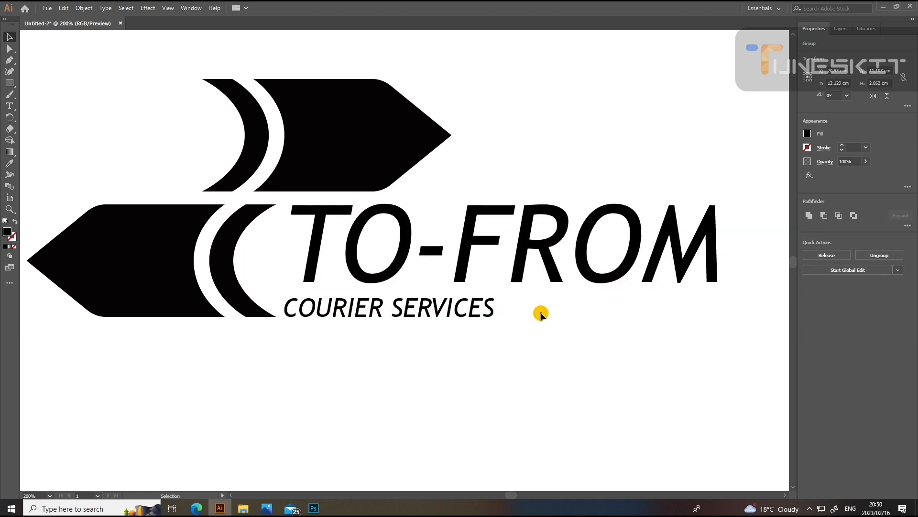
# - Round the inner corner of the outlined letter T where the right part of its crossbar meets the stem
pyautogui.click(477, 237)
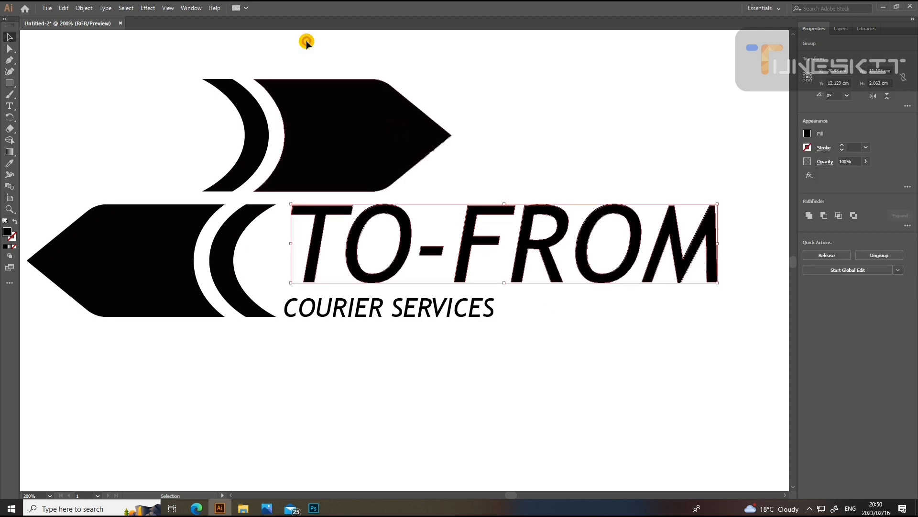
pyautogui.click(10, 49)
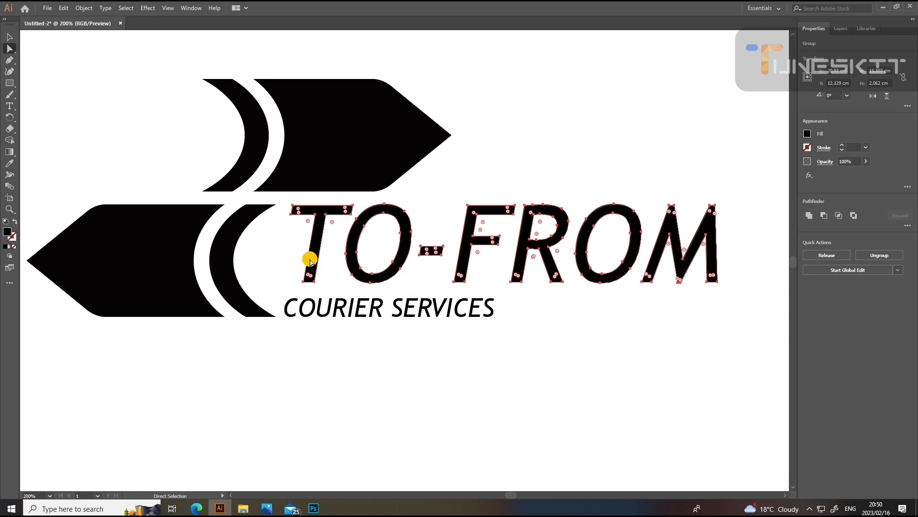
pyautogui.hotkey('ctrl', '+')
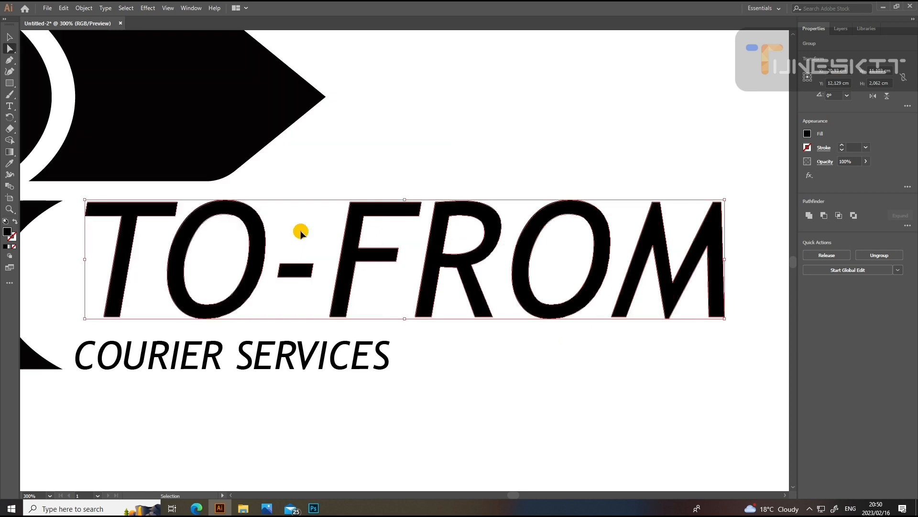
pyautogui.press('space')
pyautogui.moveTo(189, 261); pyautogui.dragTo(286, 285)
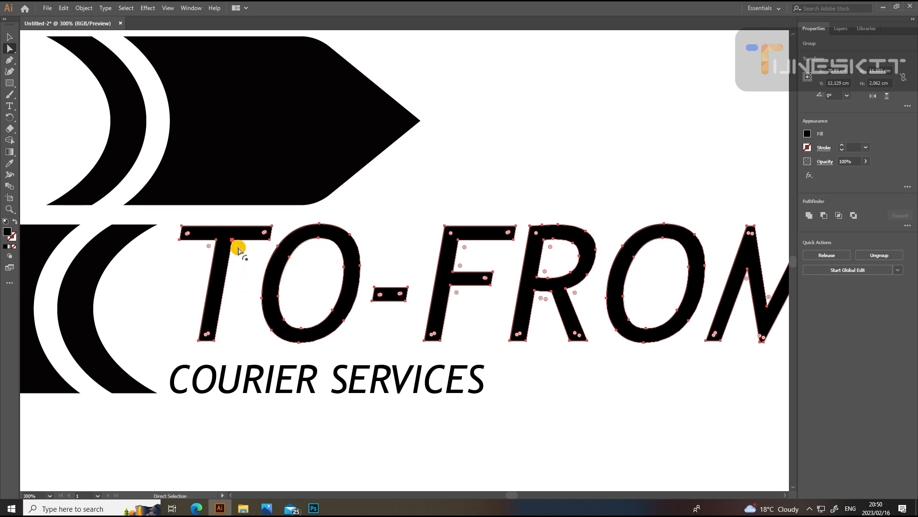
pyautogui.moveTo(238, 250); pyautogui.dragTo(249, 270)
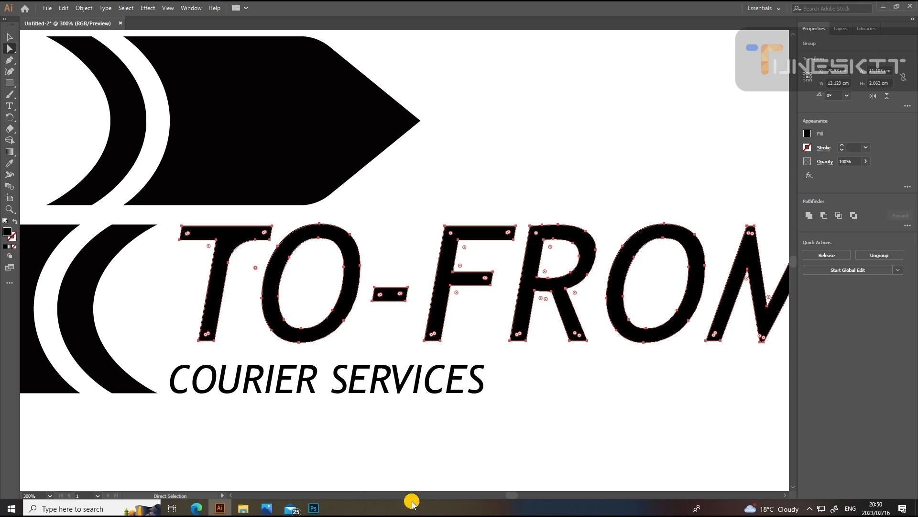
pyautogui.click(428, 419)
# - Round the inner corner of the letter F where the underside of its middle bar meets the stem
pyautogui.moveTo(537, 393); pyautogui.dragTo(459, 391)
pyautogui.click(362, 279)
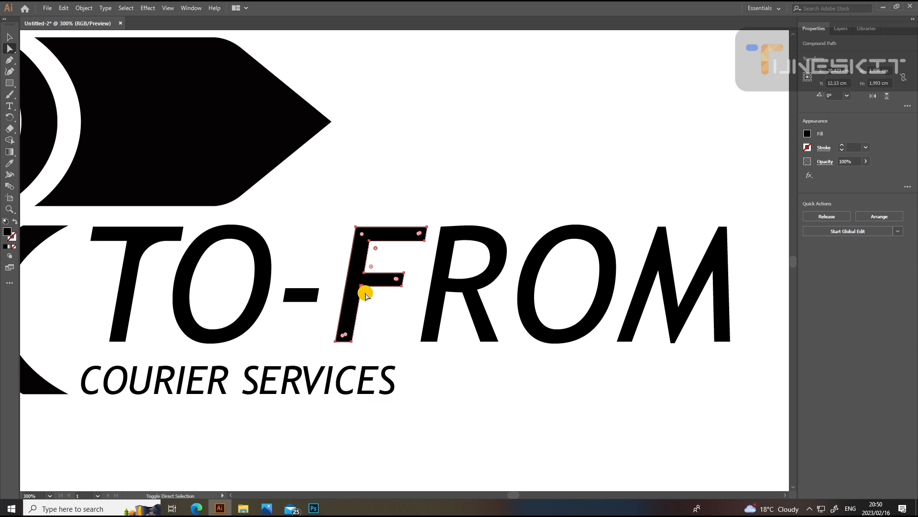
pyautogui.moveTo(368, 295); pyautogui.dragTo(382, 315)
pyautogui.click(495, 394)
# - Round the letter R's inner corner between stem and leg to 0.3 cm and its counter's upper-left corner to 0.19 cm
pyautogui.moveTo(541, 421); pyautogui.dragTo(518, 437)
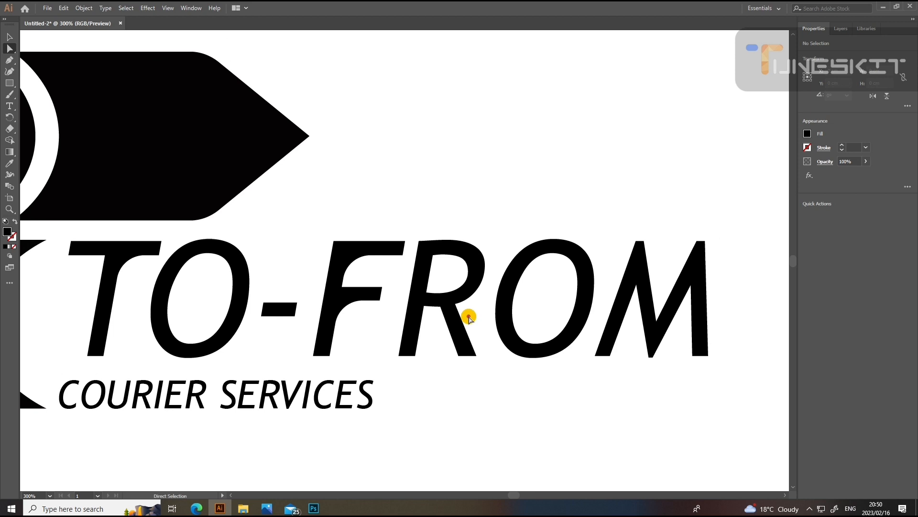
pyautogui.click(423, 307)
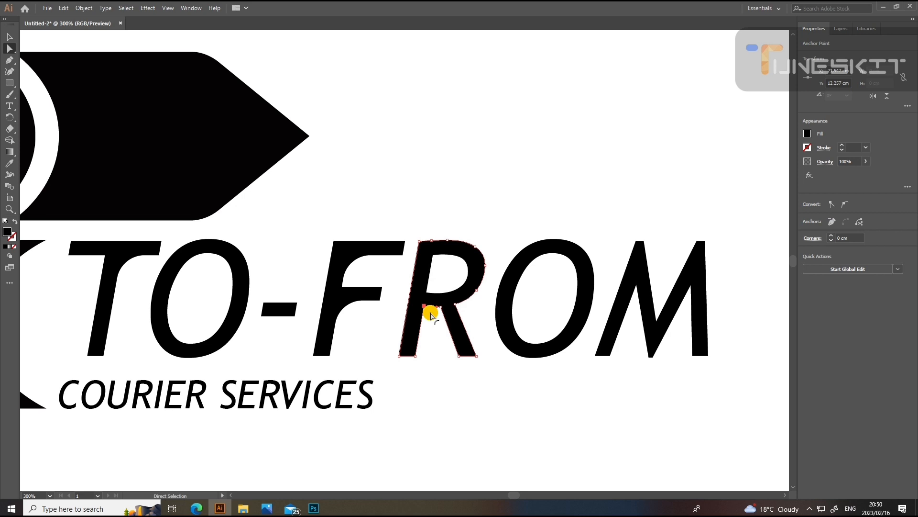
pyautogui.moveTo(431, 315); pyautogui.dragTo(438, 325)
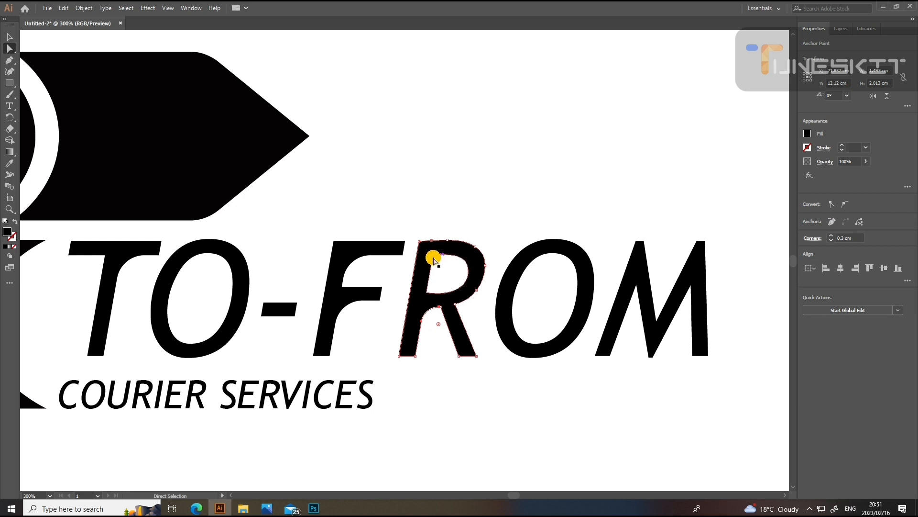
pyautogui.click(439, 262)
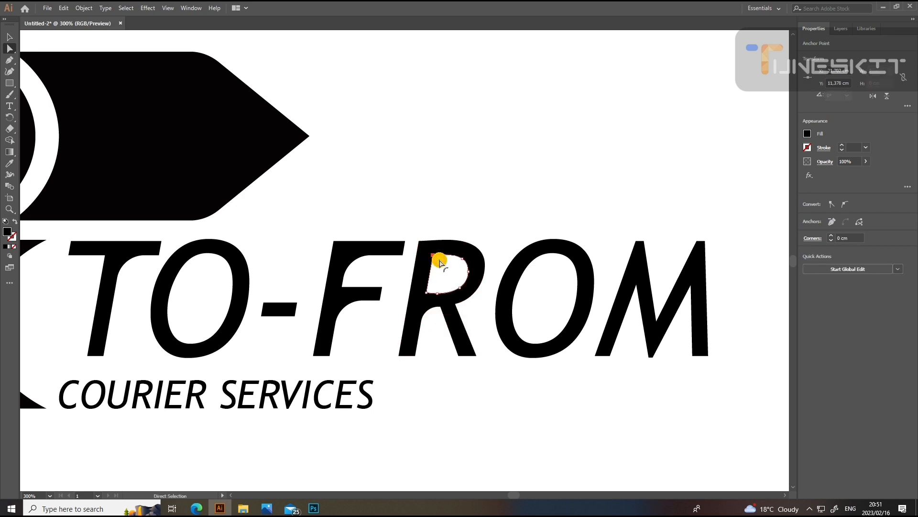
pyautogui.moveTo(440, 262); pyautogui.dragTo(455, 269)
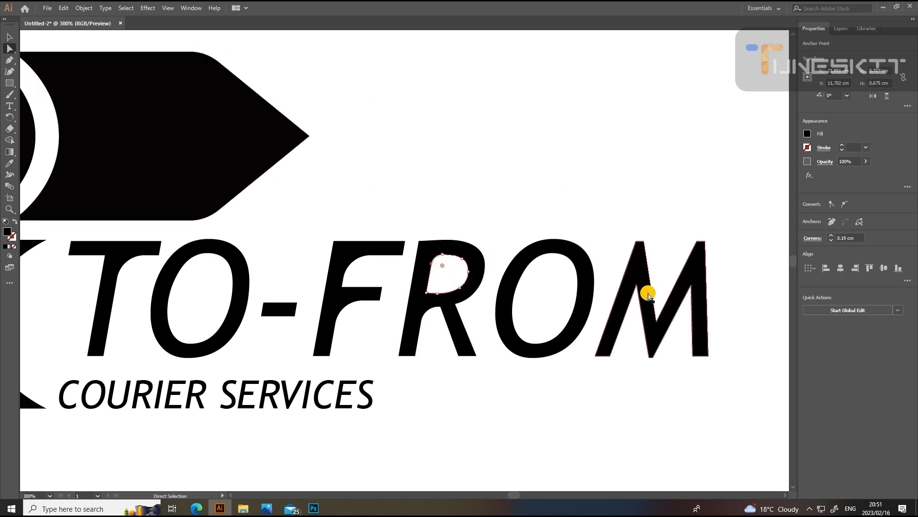
# - Round the inner corners of the letter M's upper notch and its two lower notches
pyautogui.press('space')
pyautogui.moveTo(633, 304); pyautogui.dragTo(481, 299)
pyautogui.click(494, 297)
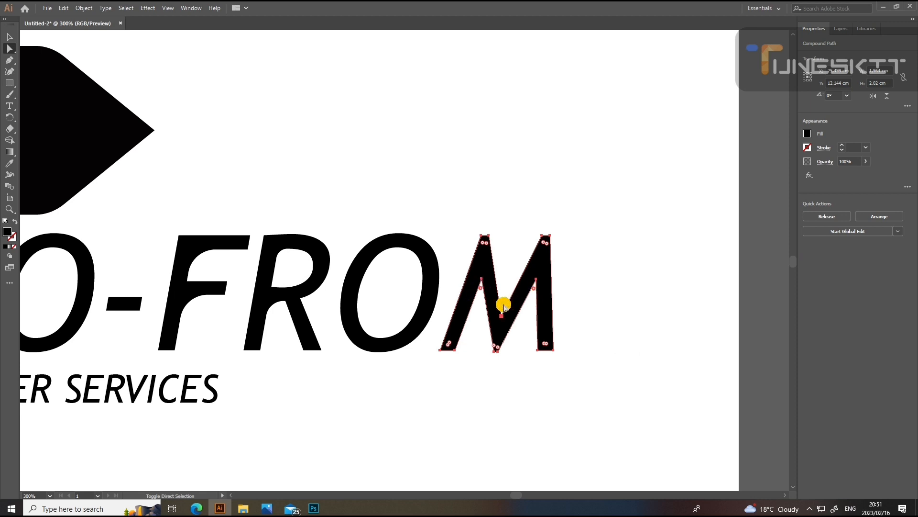
pyautogui.moveTo(504, 306); pyautogui.dragTo(505, 305)
pyautogui.moveTo(507, 298); pyautogui.dragTo(508, 279)
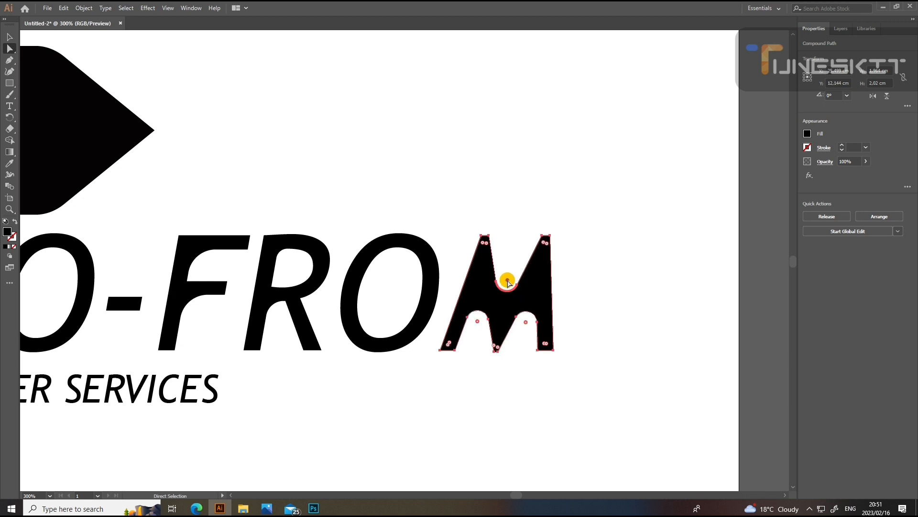
pyautogui.click(6, 39)
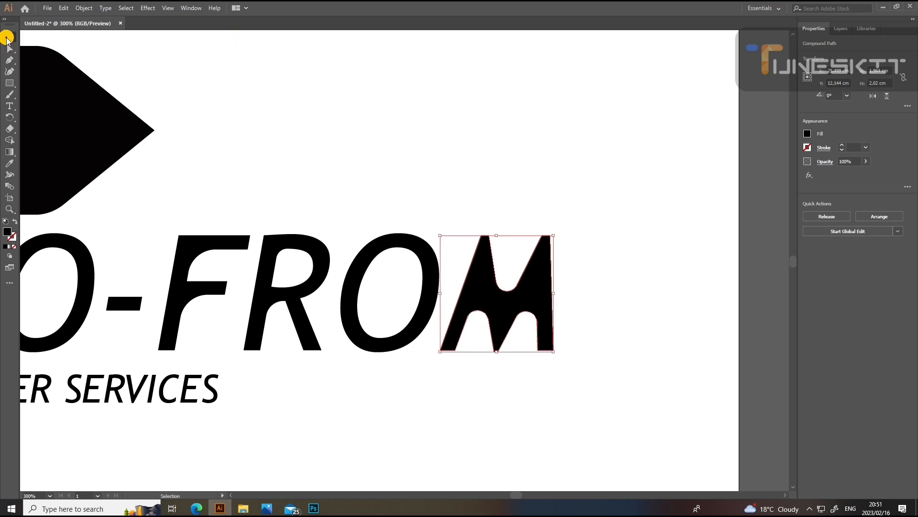
pyautogui.click(412, 150)
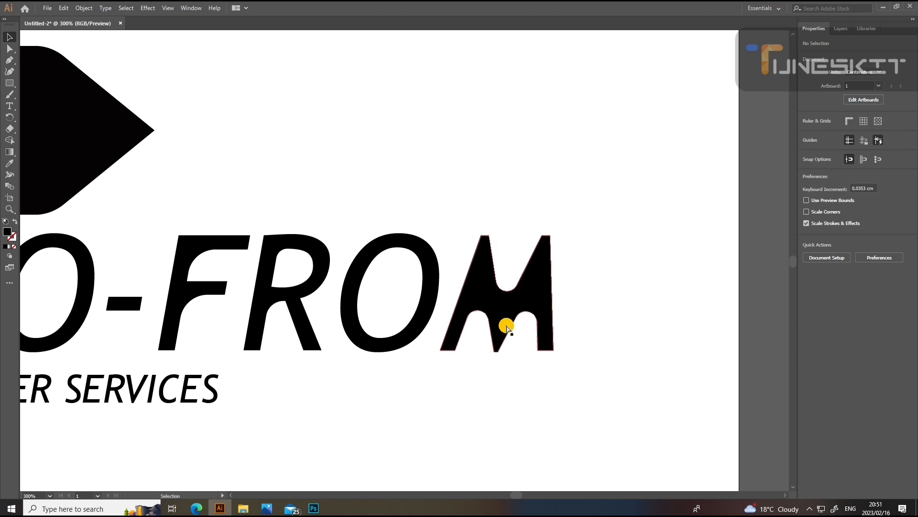
# - Examine the rounded lettering up close and the overall logo on the full artboard
pyautogui.hotkey('ctrl', '-')
pyautogui.hotkey('ctrl', '-')
pyautogui.hotkey('ctrl', '-')
pyautogui.hotkey('ctrl', '-')
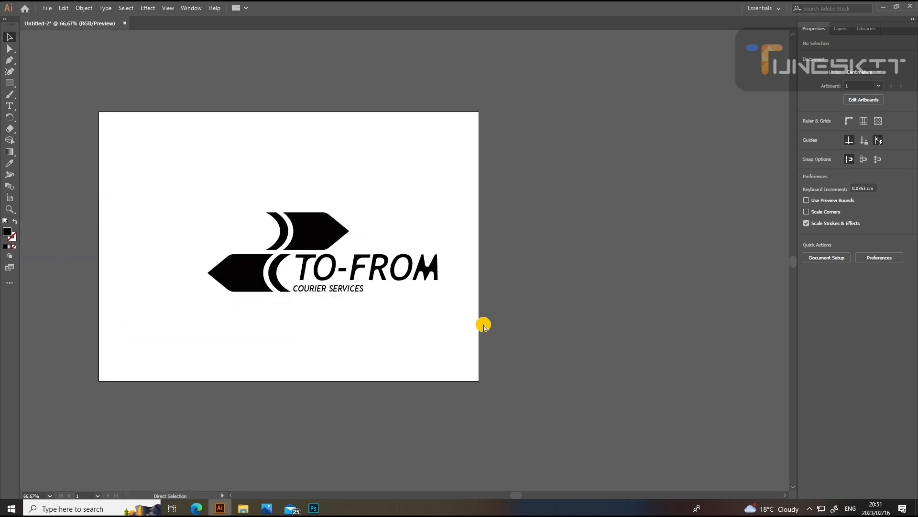
pyautogui.hotkey('ctrl', '+')
pyautogui.hotkey('ctrl', '+')
pyautogui.hotkey('ctrl', '+')
pyautogui.hotkey('ctrl', '+')
pyautogui.moveTo(278, 385); pyautogui.dragTo(494, 362)
pyautogui.hotkey('ctrl', '-')
pyautogui.hotkey('ctrl', '-')
pyautogui.hotkey('ctrl', '-')
pyautogui.hotkey('ctrl', '-')
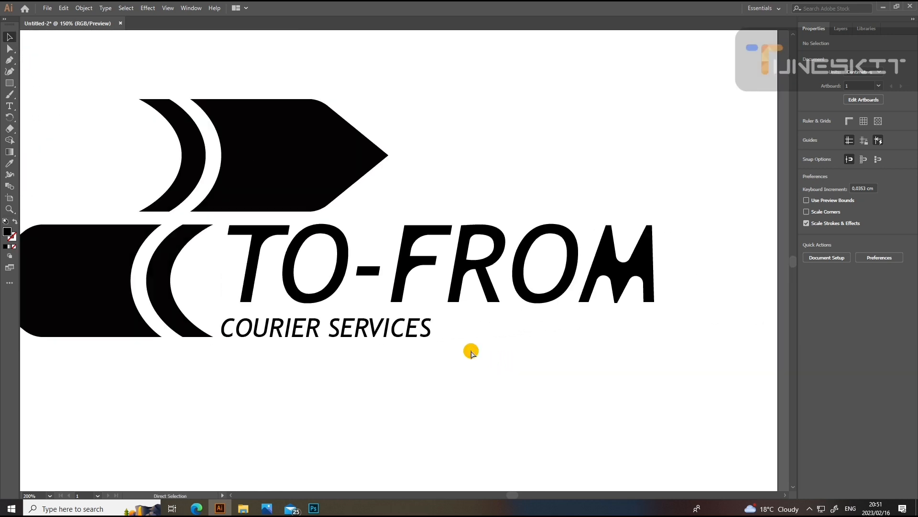
pyautogui.hotkey('ctrl', '+')
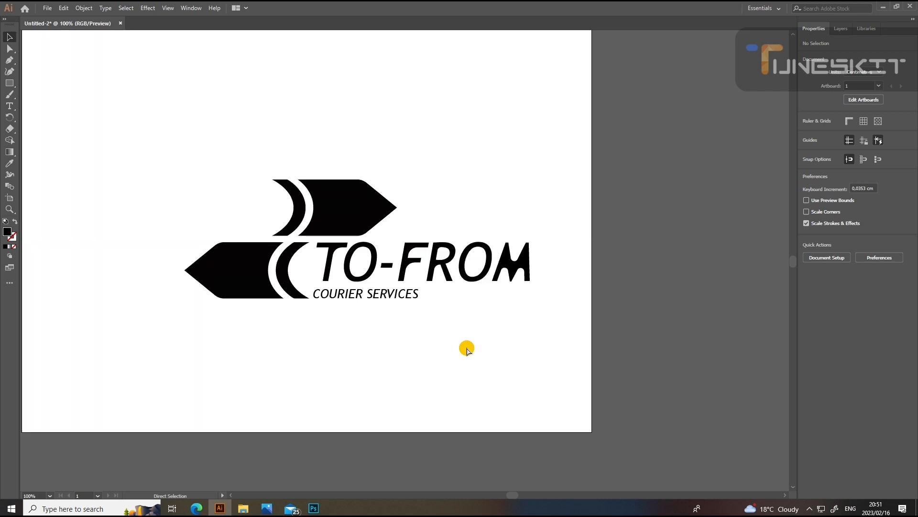
pyautogui.hotkey('ctrl', '-')
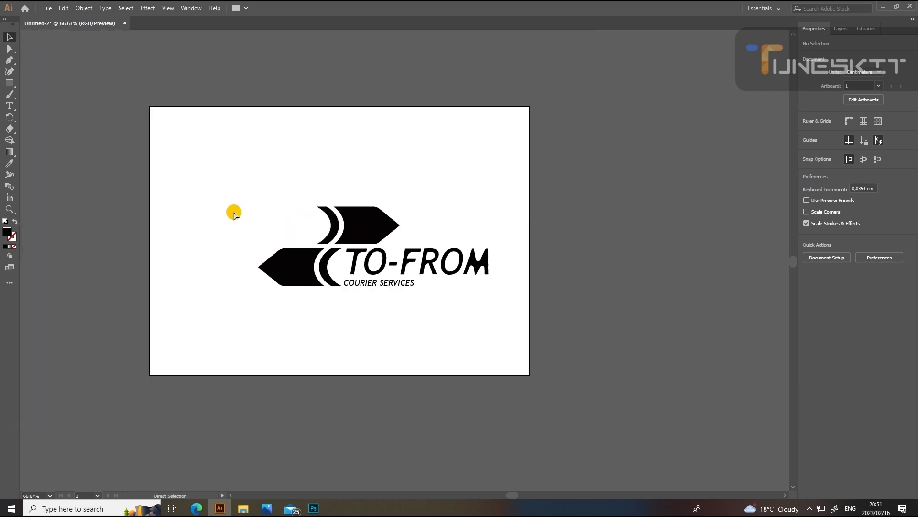
# - Move the complete logo, arrows and both text lines together, to the middle of the artboard
pyautogui.moveTo(227, 154); pyautogui.dragTo(507, 331)
pyautogui.moveTo(476, 263)
pyautogui.mouseDown()
pyautogui.moveTo(439, 264)
pyautogui.moveTo(480, 258)
pyautogui.moveTo(472, 263)
pyautogui.mouseUp()
pyautogui.click(442, 310)
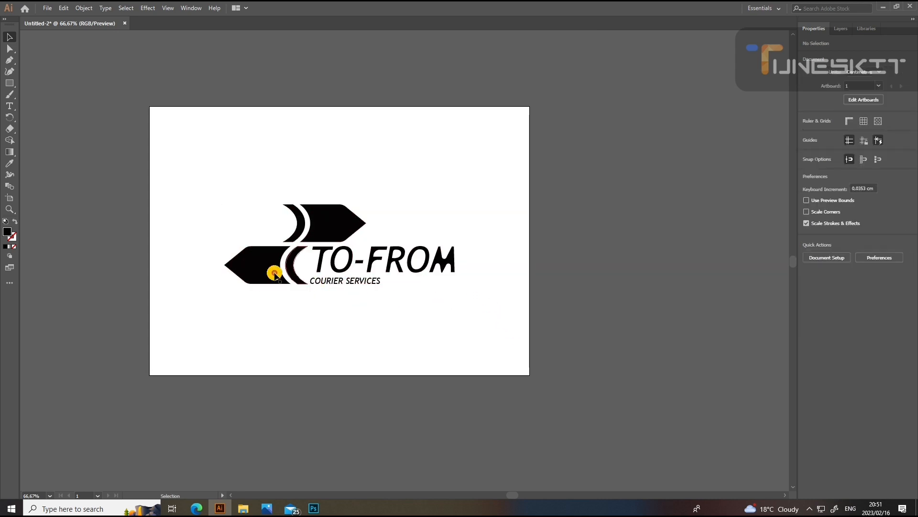
# - Duplicate the arrow pair to the artboard's upper-right corner, and unite the original logo's arrows with its lettering
pyautogui.moveTo(198, 168); pyautogui.dragTo(293, 326)
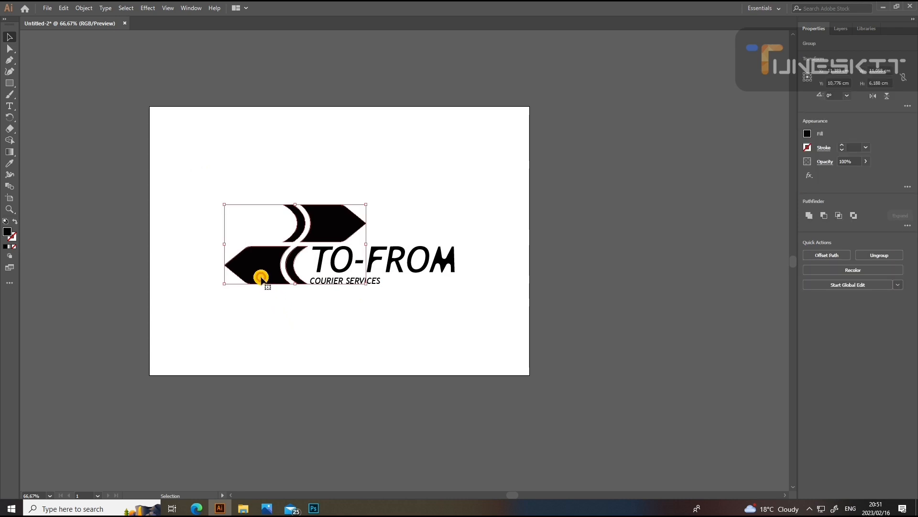
pyautogui.moveTo(262, 279); pyautogui.dragTo(439, 170)
pyautogui.moveTo(215, 173); pyautogui.dragTo(239, 216)
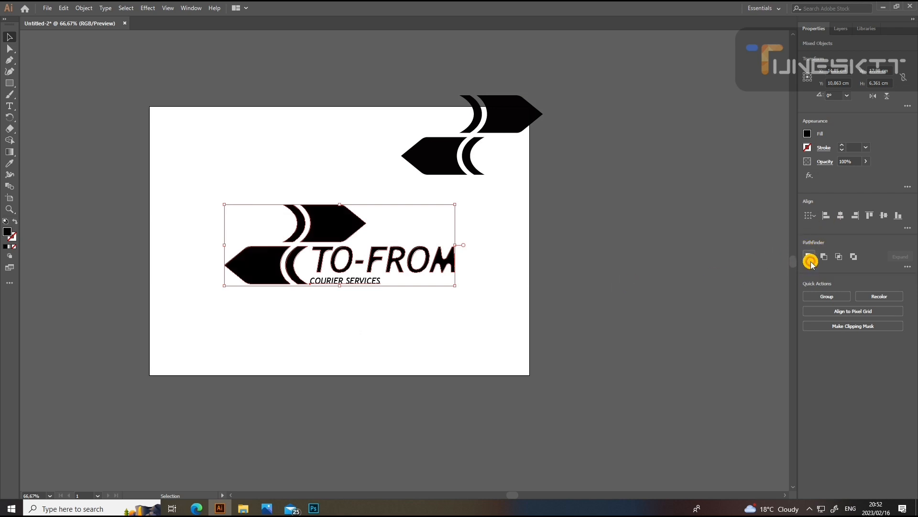
pyautogui.click(351, 319)
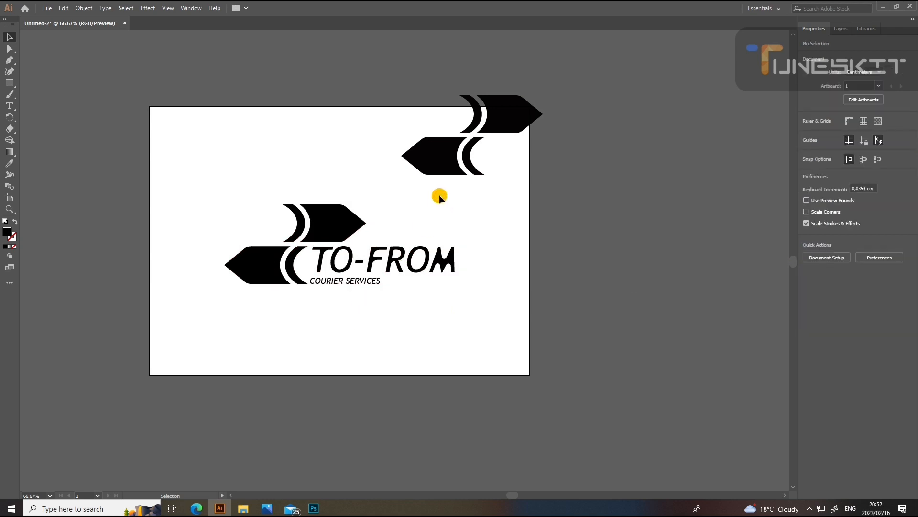
# - Scale the duplicated arrow pair down proportionally to about 3.15 cm high
pyautogui.click(458, 161)
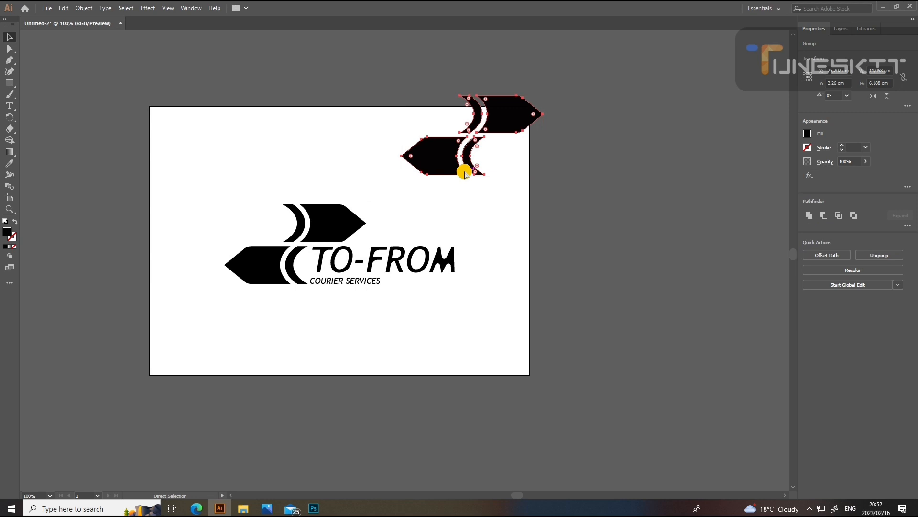
pyautogui.hotkey('ctrl', '=')
pyautogui.hotkey('ctrl', '=')
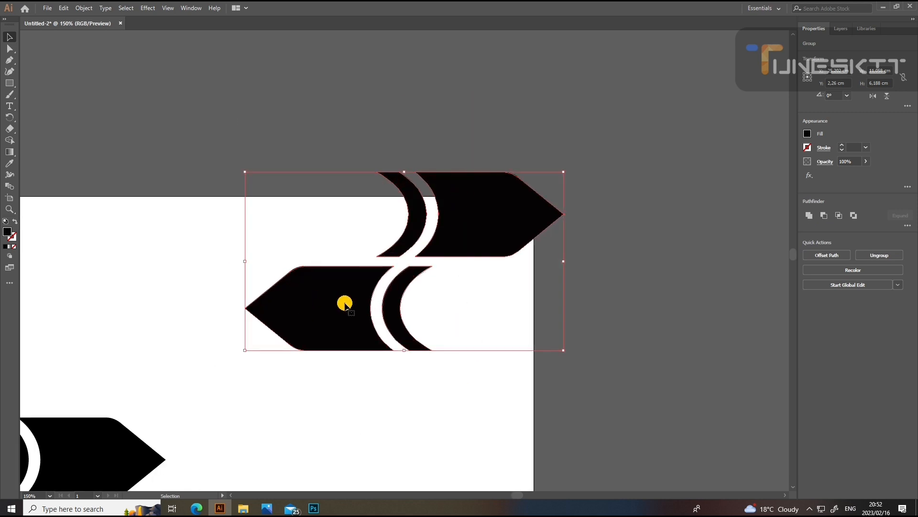
pyautogui.moveTo(562, 352); pyautogui.dragTo(406, 283)
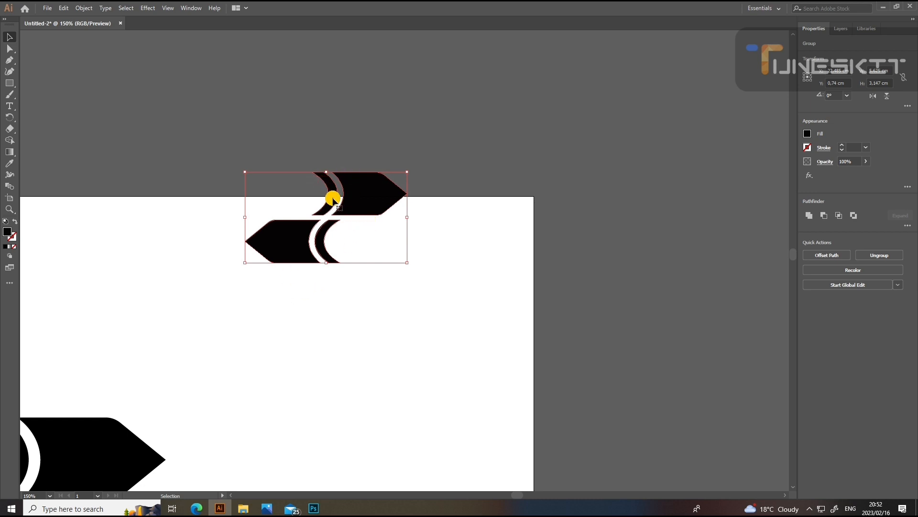
pyautogui.moveTo(359, 199); pyautogui.dragTo(461, 200)
pyautogui.click(65, 9)
pyautogui.click(69, 19)
pyautogui.moveTo(354, 207); pyautogui.dragTo(416, 216)
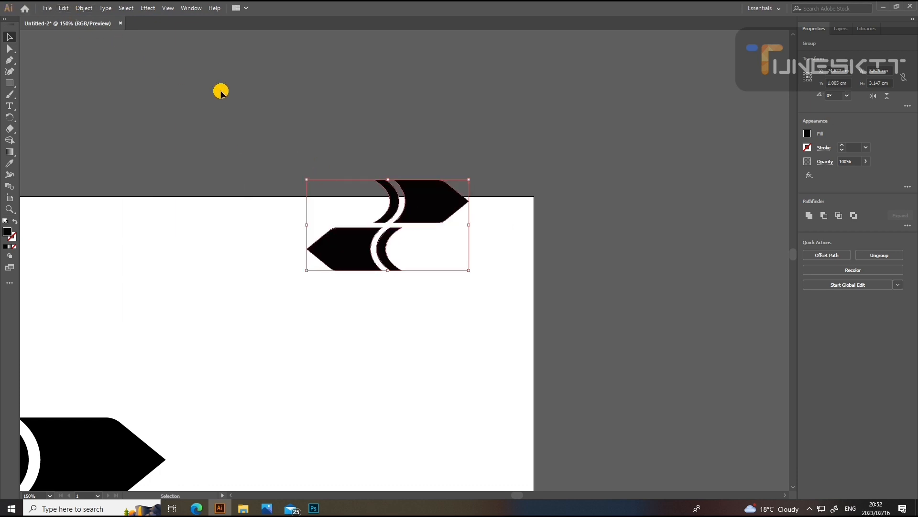
pyautogui.click(63, 8)
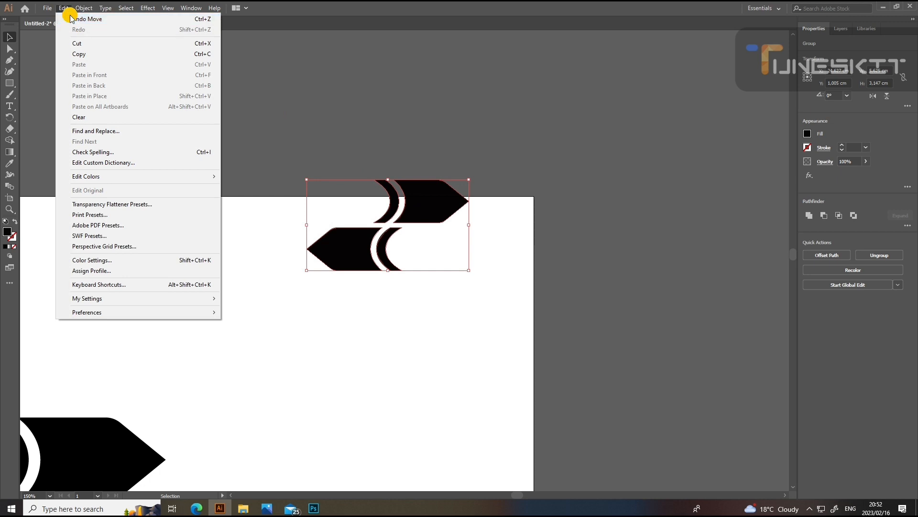
pyautogui.click(72, 19)
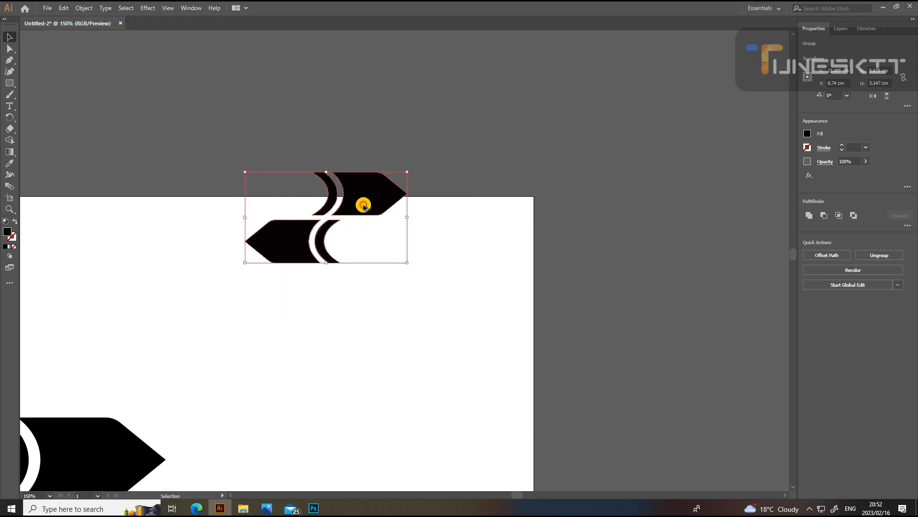
# - Move the small arrow pair about 3.4 cm right, and duplicate it twice leftward at equal spacing to form an interlocking row of three
pyautogui.moveTo(361, 205); pyautogui.dragTo(459, 209)
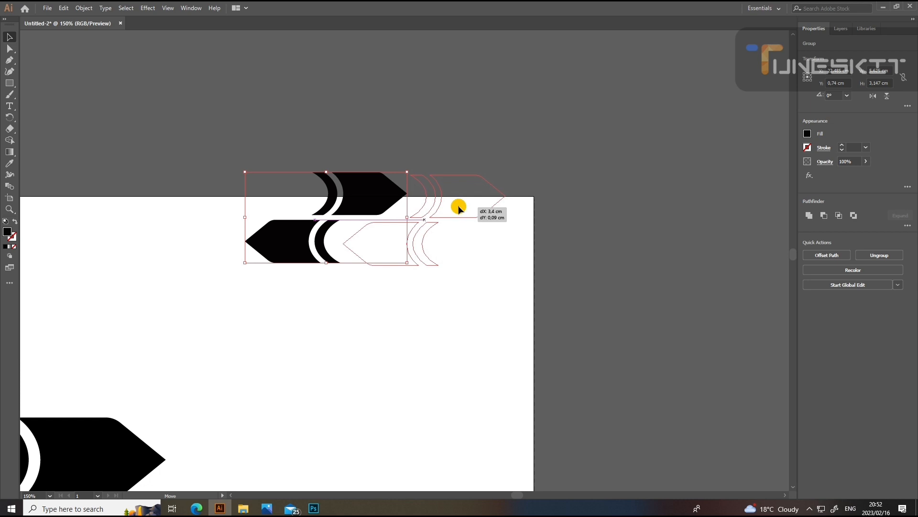
pyautogui.moveTo(458, 207); pyautogui.dragTo(459, 206)
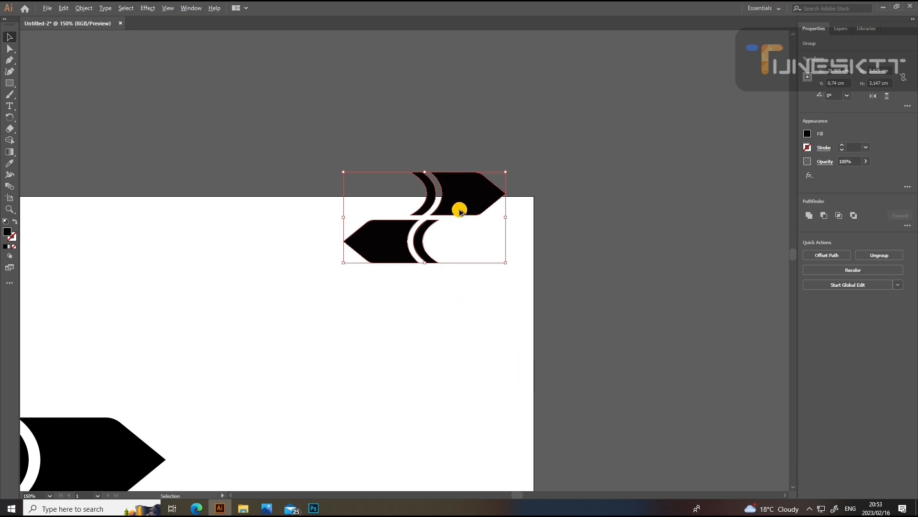
pyautogui.moveTo(461, 212); pyautogui.dragTo(355, 213)
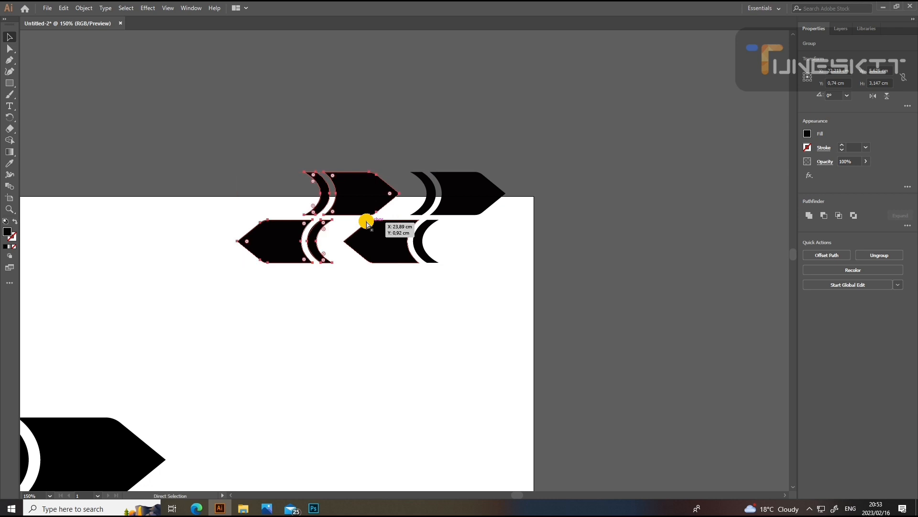
pyautogui.hotkey('ctrl', 'd')
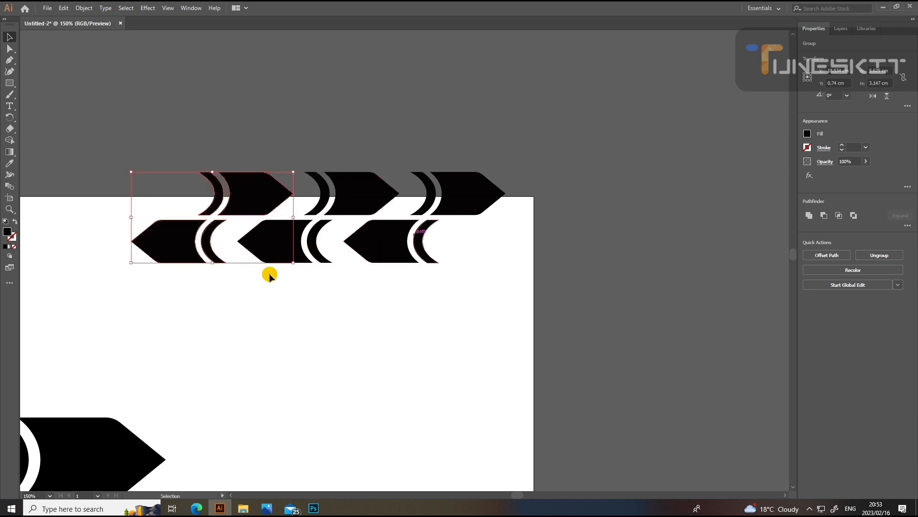
pyautogui.click(209, 120)
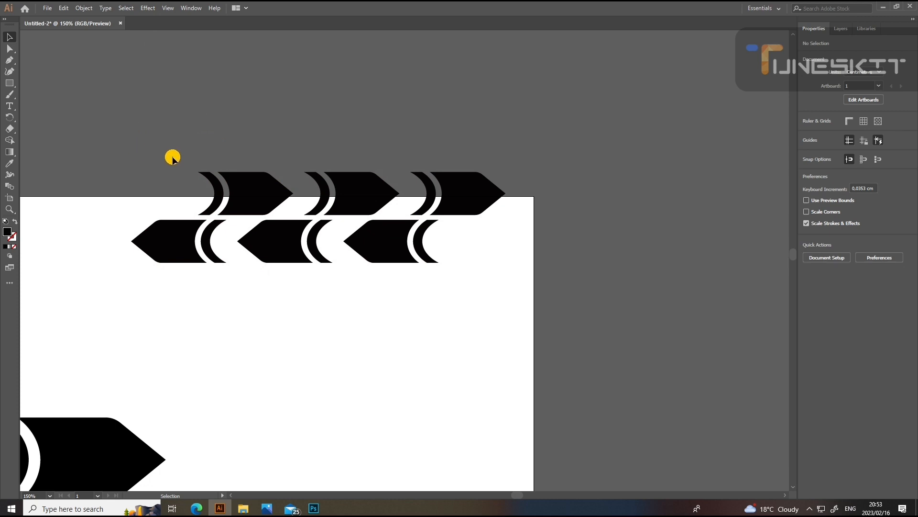
# - Unite the three small arrow pairs into one row
pyautogui.moveTo(136, 120); pyautogui.dragTo(508, 313)
pyautogui.click(811, 260)
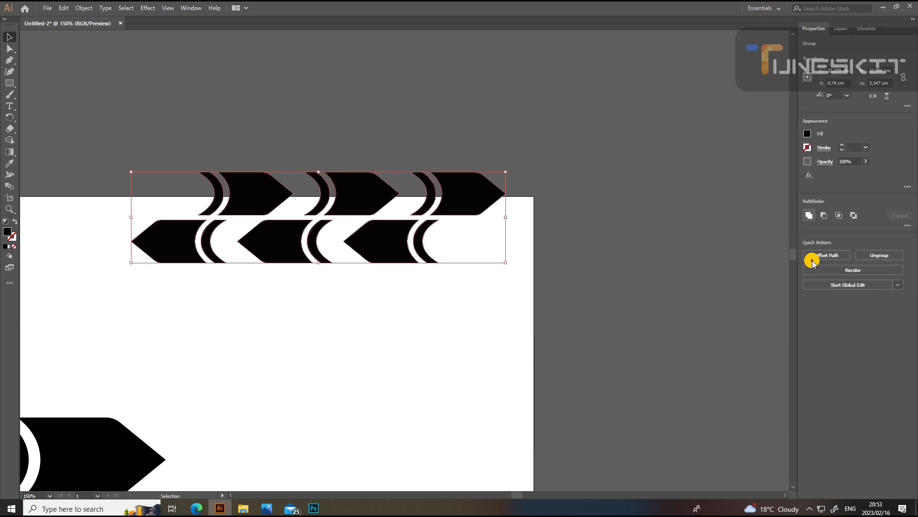
pyautogui.click(504, 289)
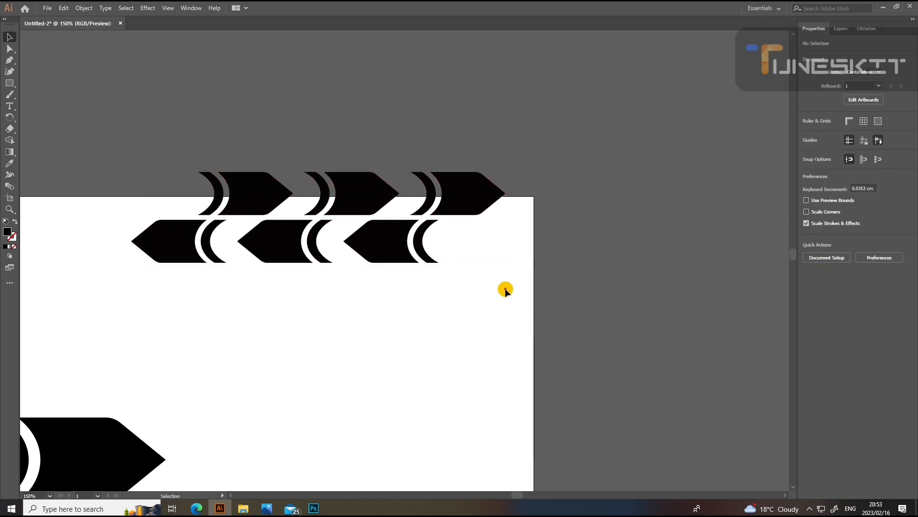
pyautogui.click(386, 240)
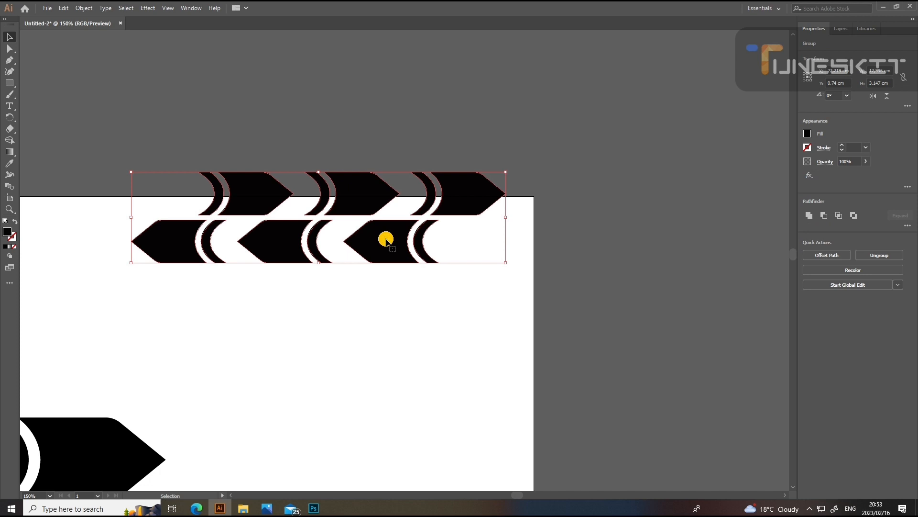
pyautogui.moveTo(386, 241); pyautogui.dragTo(494, 337)
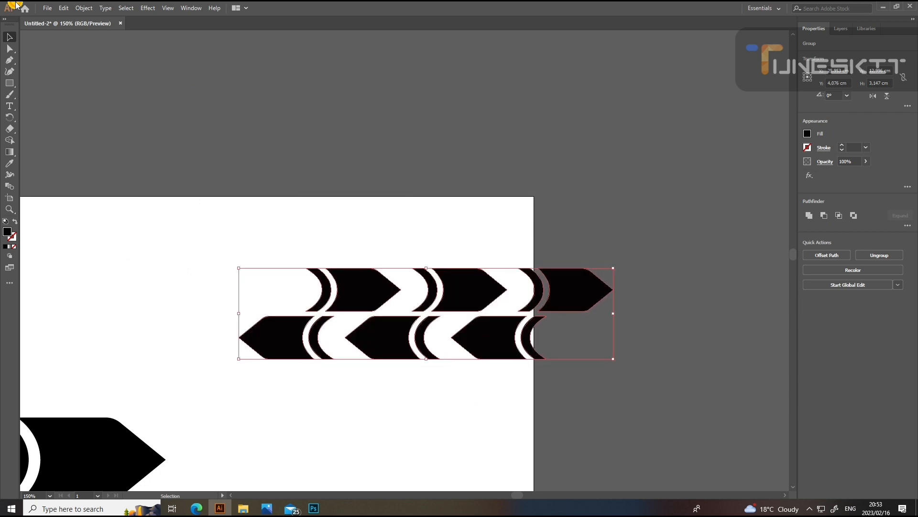
pyautogui.click(63, 8)
pyautogui.click(72, 16)
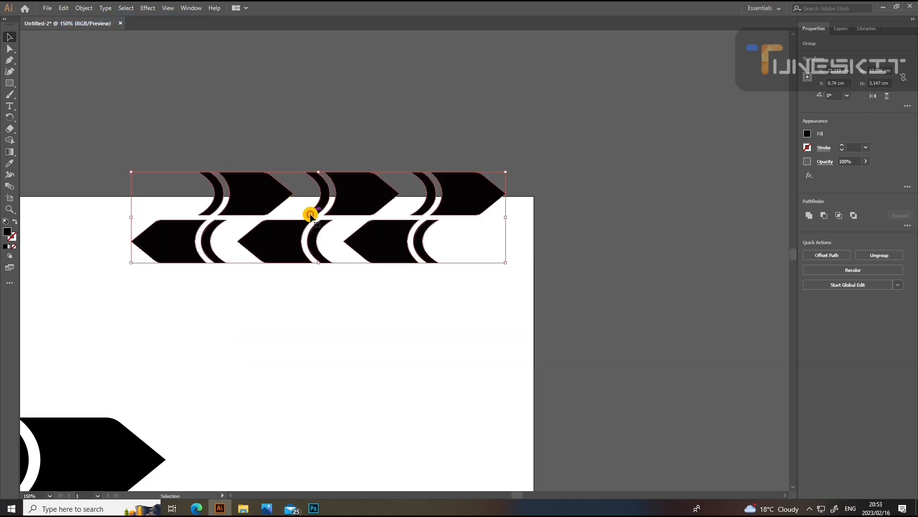
# - Place a copy of the arrow row below the first, staggered to the right, and nudge it up to even the gap between rows
pyautogui.moveTo(299, 227); pyautogui.dragTo(407, 323)
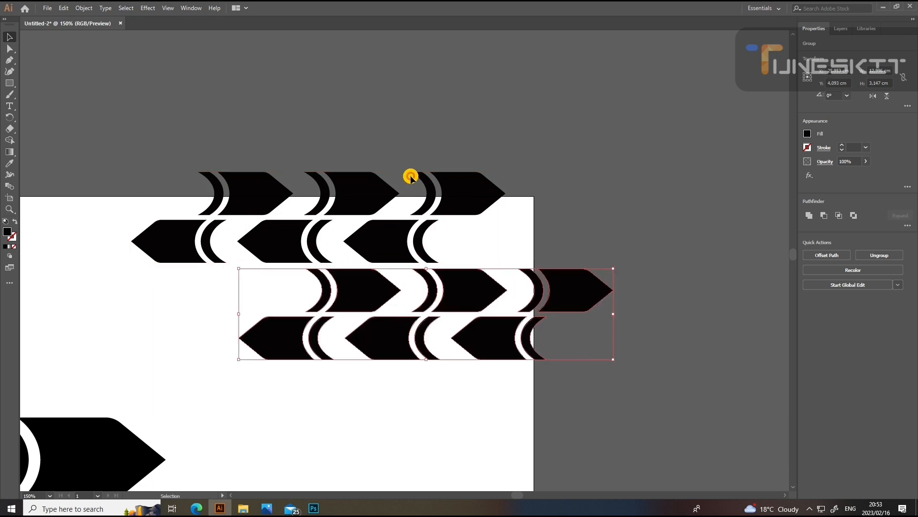
pyautogui.click(407, 114)
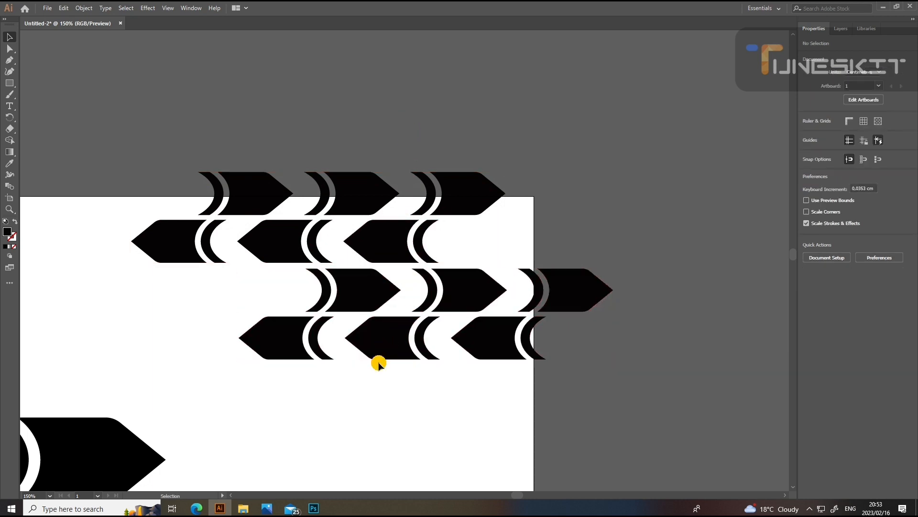
pyautogui.click(360, 298)
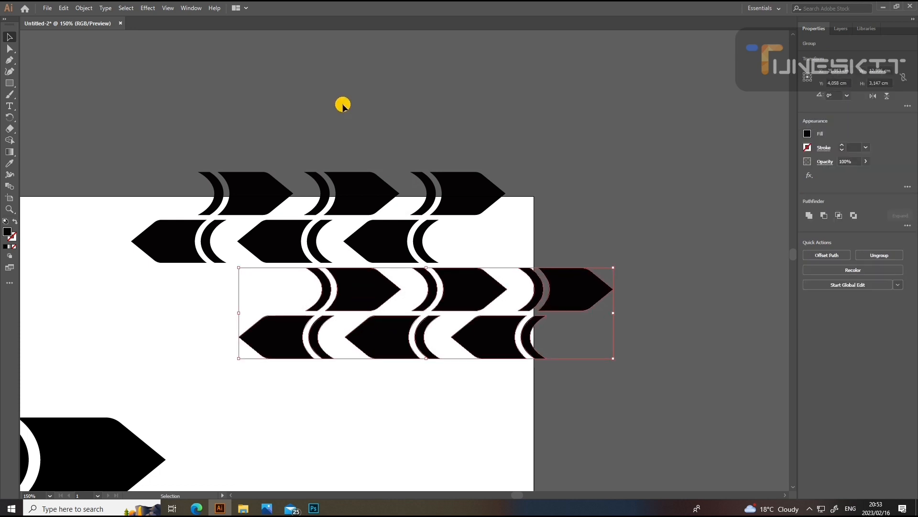
pyautogui.click(343, 101)
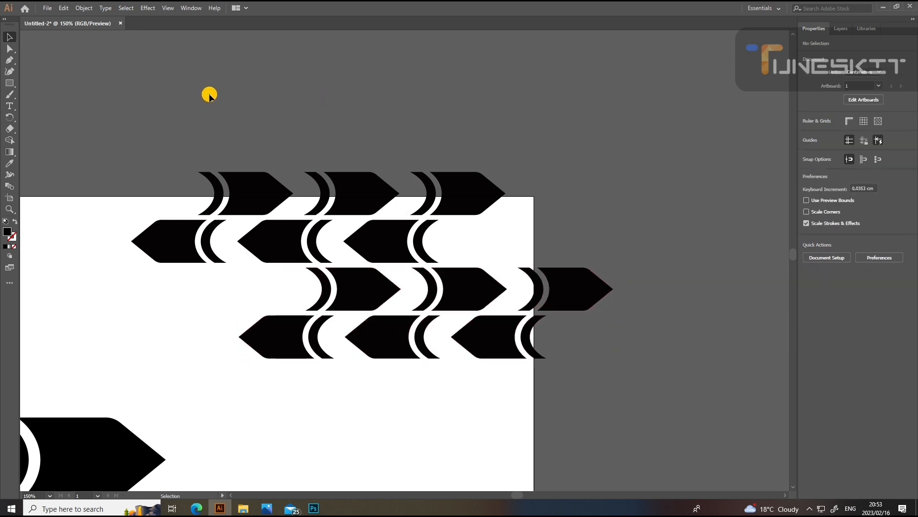
# - Unite the two staggered arrow rows into a single pattern
pyautogui.moveTo(208, 92); pyautogui.dragTo(448, 345)
pyautogui.click(809, 258)
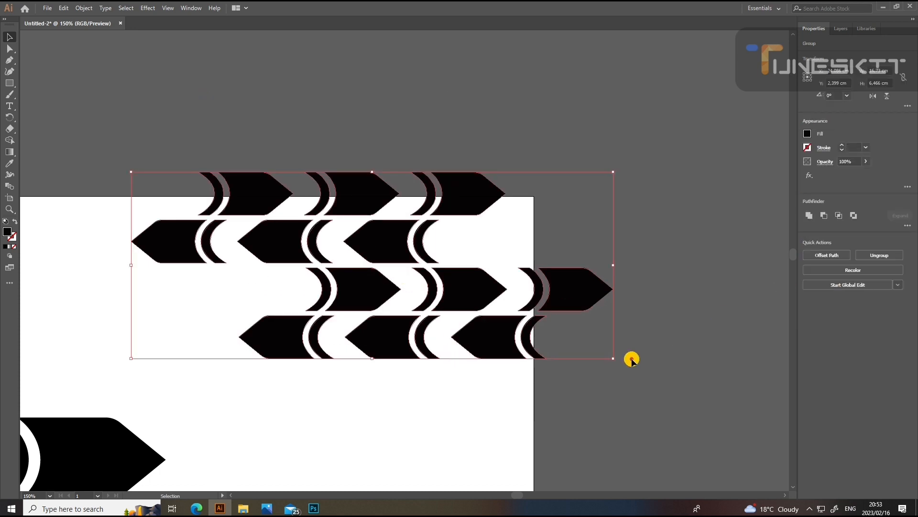
pyautogui.hotkey('ctrl', '-')
pyautogui.hotkey('ctrl', '-')
pyautogui.hotkey('ctrl', '-')
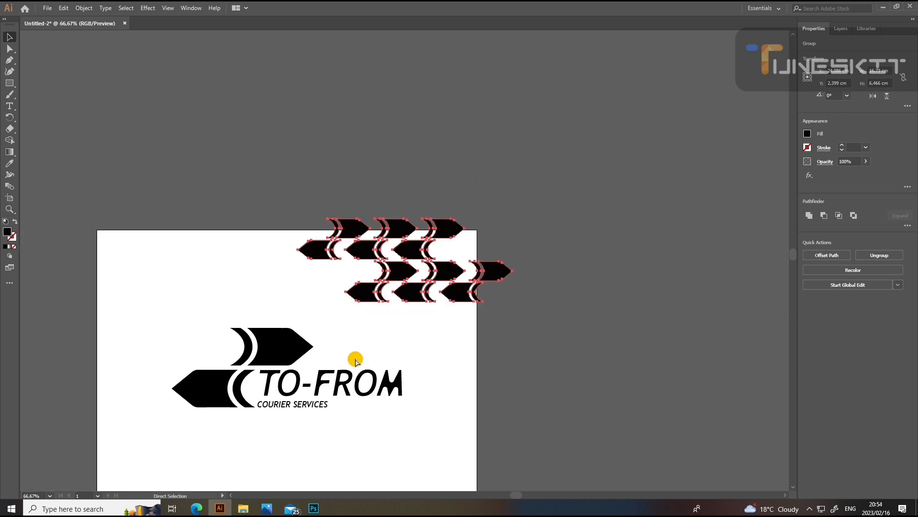
pyautogui.click(152, 154)
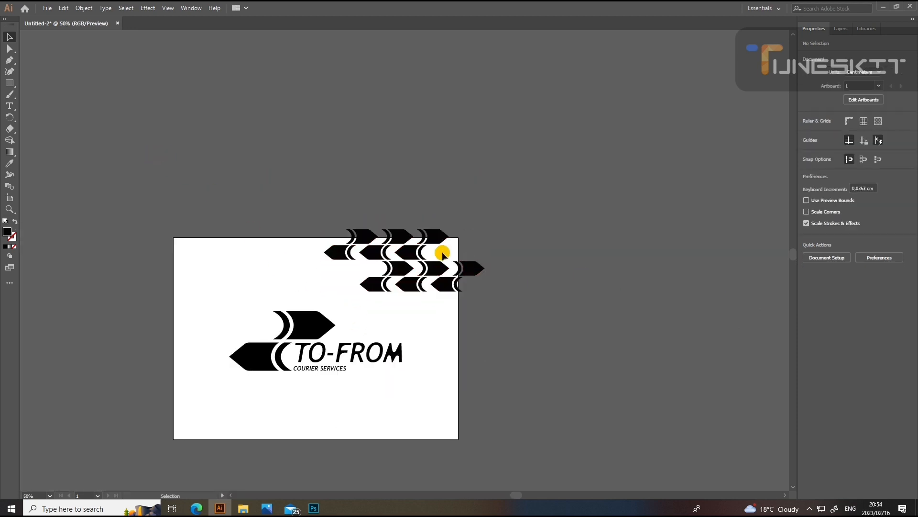
# - Move the arrow pattern right and down so its top row meets the artboard's top edge and overhangs the right edge
pyautogui.moveTo(414, 253); pyautogui.dragTo(433, 255)
pyautogui.hotkey('ctrl', '+')
pyautogui.hotkey('ctrl', '+')
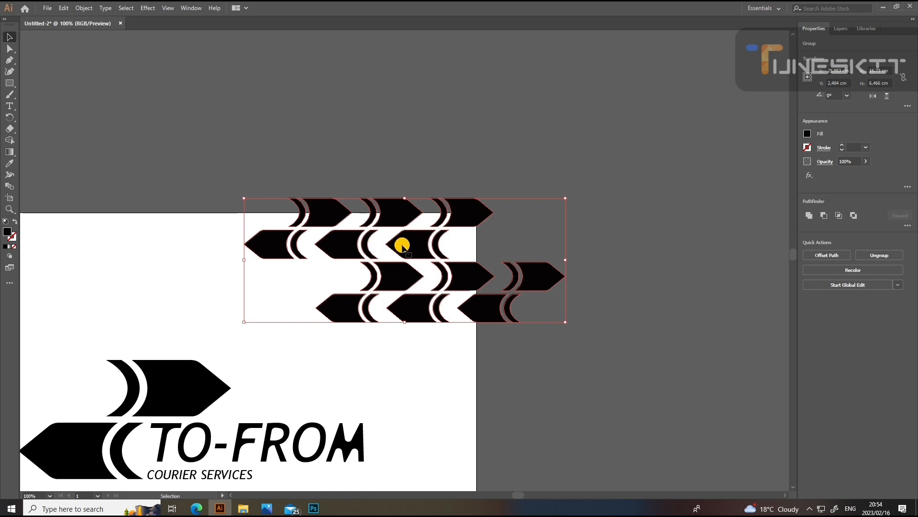
pyautogui.moveTo(408, 245); pyautogui.dragTo(424, 259)
pyautogui.click(517, 345)
pyautogui.moveTo(421, 224); pyautogui.dragTo(428, 226)
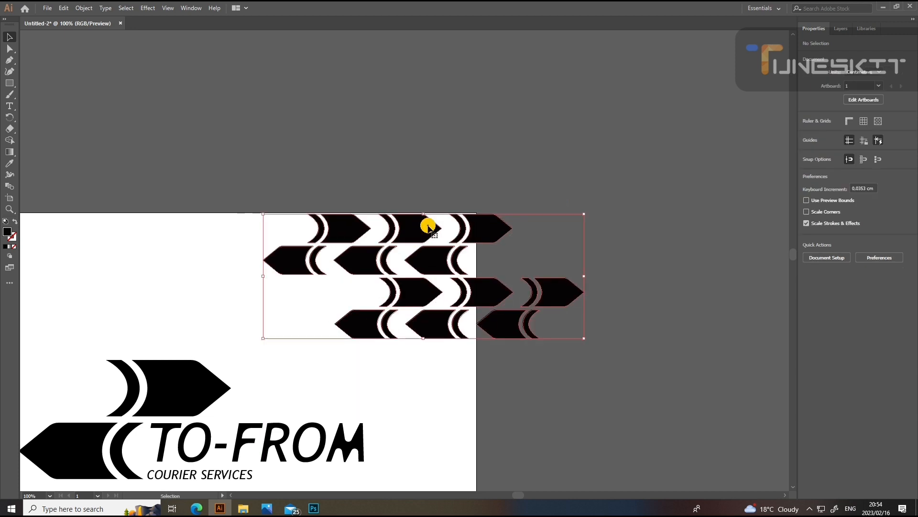
pyautogui.click(518, 353)
# - Fine-tune the arrow pattern's position at the artboard's upper-right corner with small shifts right and up
pyautogui.click(462, 237)
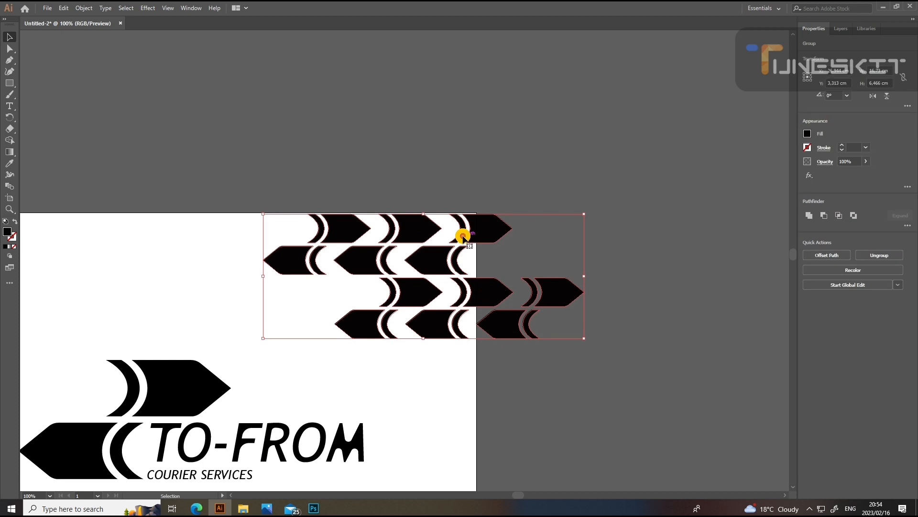
pyautogui.press('Right')
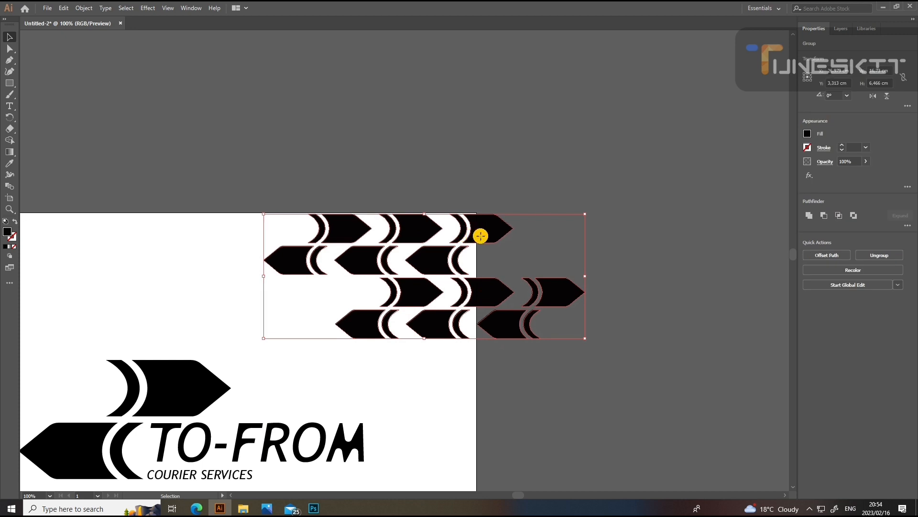
pyautogui.moveTo(481, 235); pyautogui.dragTo(478, 231)
pyautogui.click(463, 184)
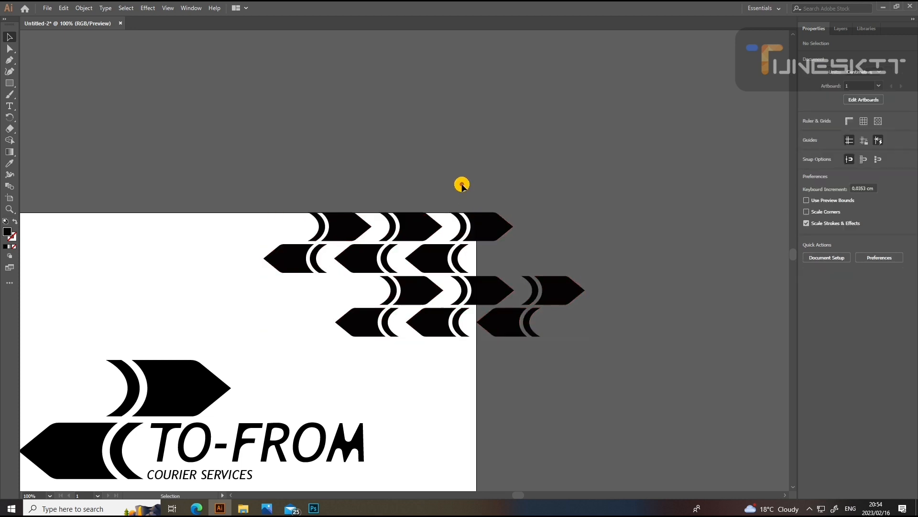
pyautogui.click(477, 227)
pyautogui.click(447, 202)
pyautogui.moveTo(410, 222); pyautogui.dragTo(416, 211)
pyautogui.click(547, 266)
# - Place a copy of the arrow pattern at the artboard's lower-left corner, overhanging the left edge
pyautogui.hotkey('ctrl', '-')
pyautogui.hotkey('ctrl', '-')
pyautogui.hotkey('ctrl', '-')
pyautogui.hotkey('ctrl', '-')
pyautogui.click(405, 271)
pyautogui.moveTo(405, 271); pyautogui.dragTo(317, 363)
pyautogui.hotkey('ctrl', '1')
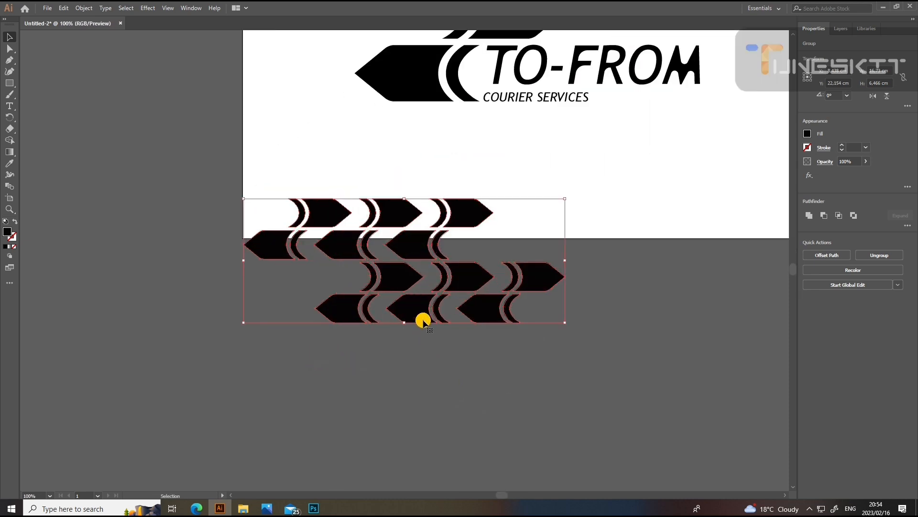
pyautogui.moveTo(417, 248); pyautogui.dragTo(239, 182)
pyautogui.click(285, 269)
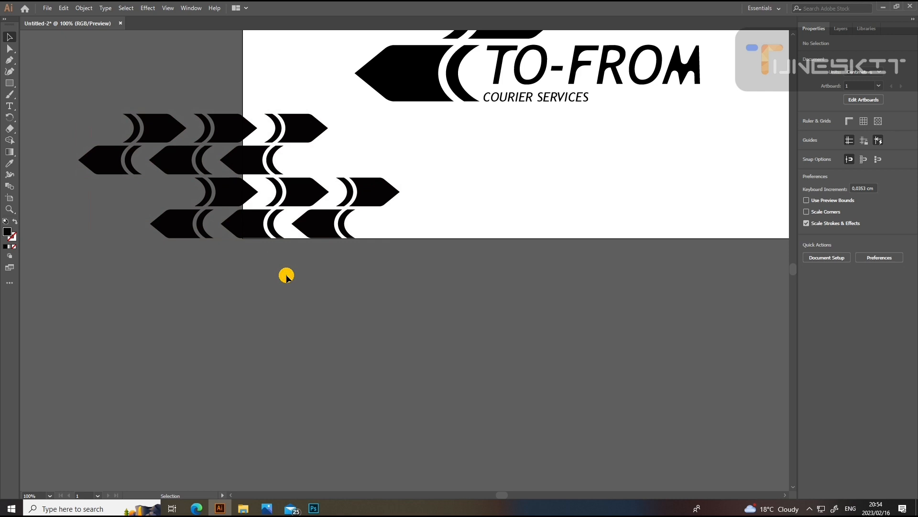
# - Shift the lower-left arrow pattern slightly further left, keeping its bottom row against the artboard's bottom edge
pyautogui.moveTo(239, 137)
pyautogui.mouseDown()
pyautogui.moveTo(221, 137)
pyautogui.moveTo(231, 141)
pyautogui.mouseUp()
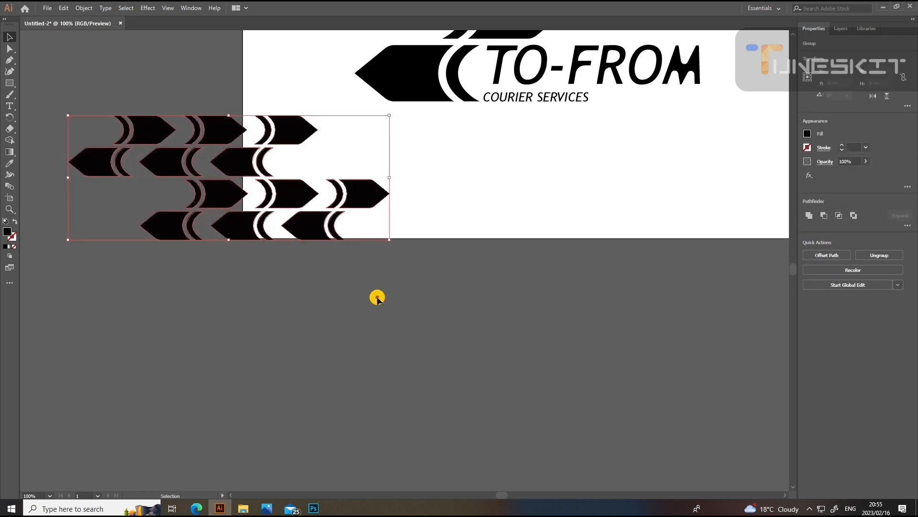
pyautogui.click(358, 315)
pyautogui.moveTo(307, 230); pyautogui.dragTo(297, 230)
pyautogui.click(311, 272)
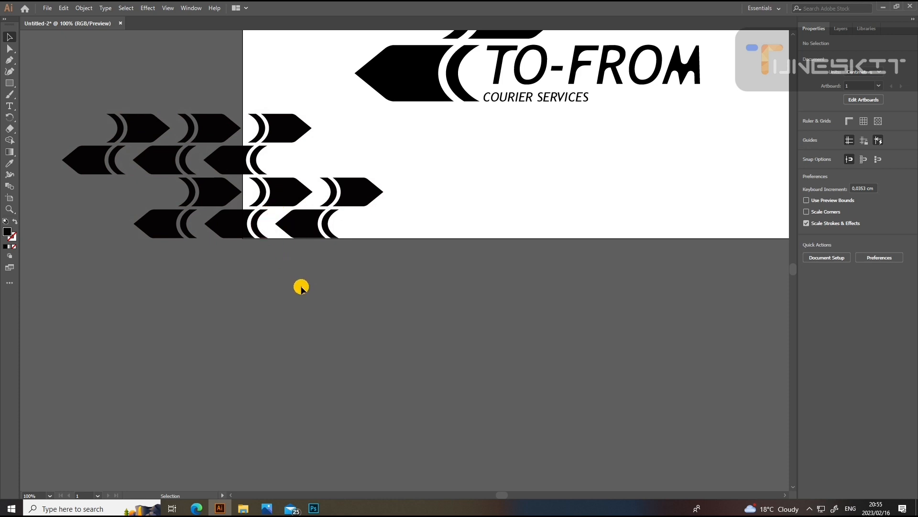
# - Nudge the lower-left arrow pattern so its bottom row sits flush on the artboard's bottom edge
pyautogui.moveTo(310, 233); pyautogui.dragTo(311, 234)
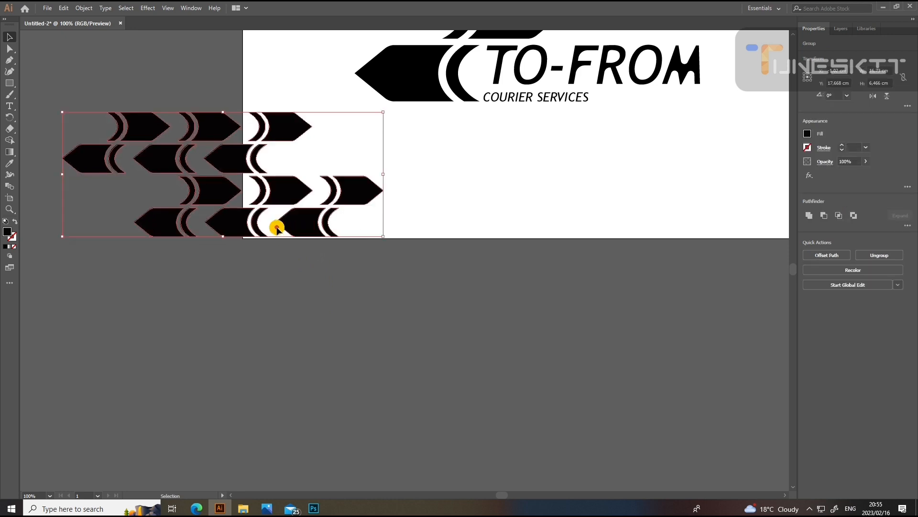
pyautogui.moveTo(245, 218); pyautogui.dragTo(244, 221)
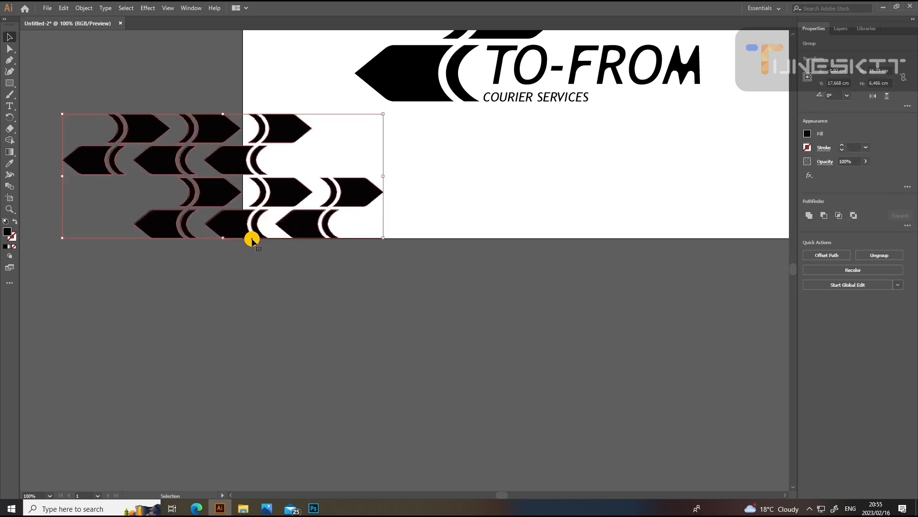
pyautogui.click(283, 281)
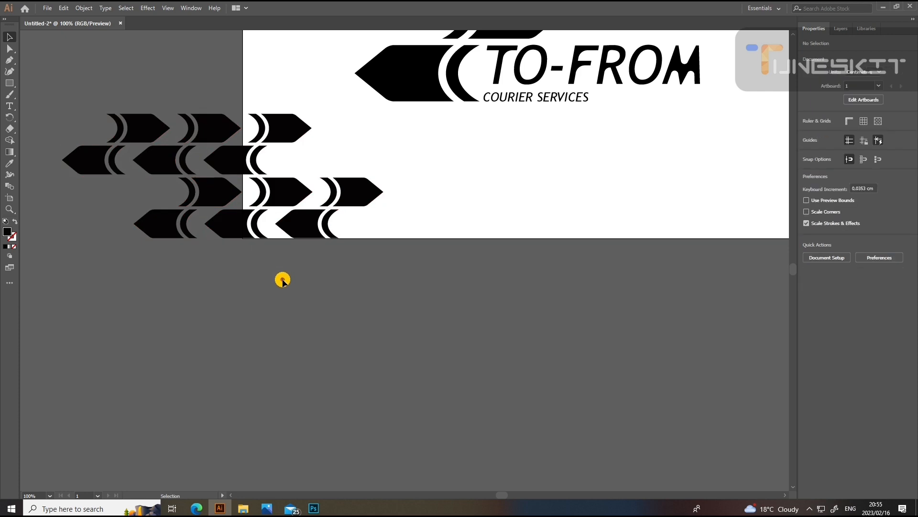
pyautogui.click(296, 221)
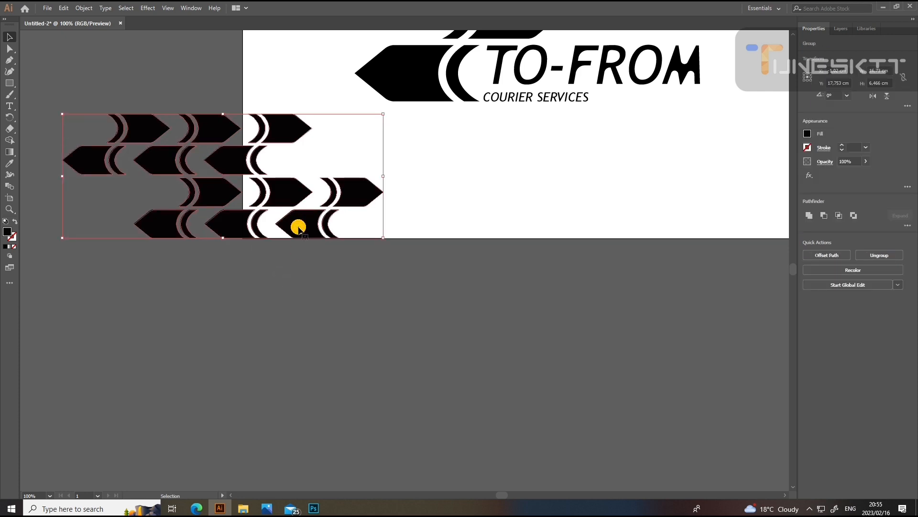
pyautogui.moveTo(298, 227); pyautogui.dragTo(306, 237)
pyautogui.click(335, 295)
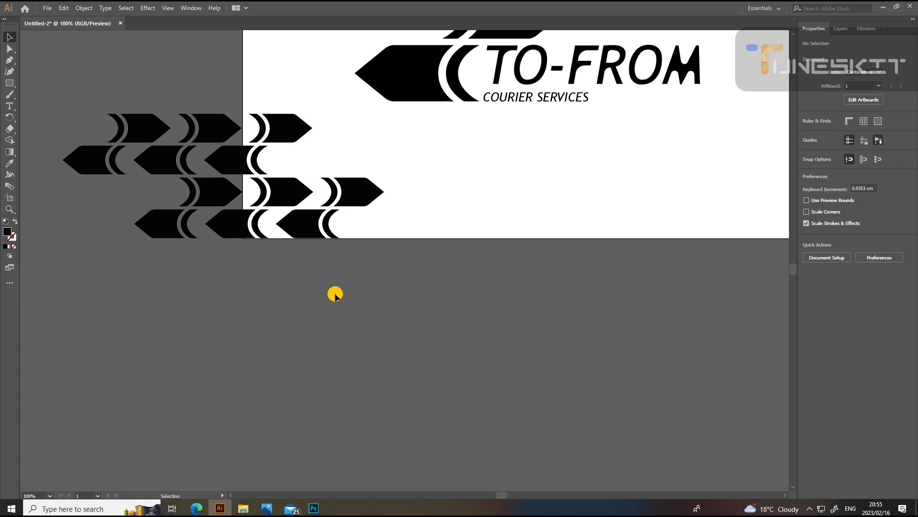
# - Examine the full artboard to judge the balance between the logo and both corner patterns
pyautogui.hotkey('ctrl', '-')
pyautogui.hotkey('ctrl', '-')
pyautogui.hotkey('ctrl', '-')
pyautogui.hotkey('ctrl', '-')
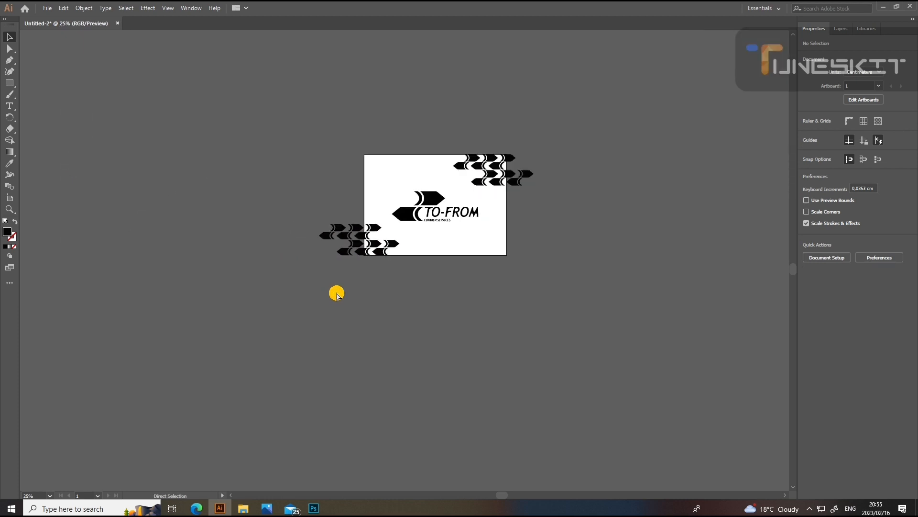
pyautogui.hotkey('ctrl', '+')
pyautogui.hotkey('ctrl', '+')
pyautogui.hotkey('ctrl', '+')
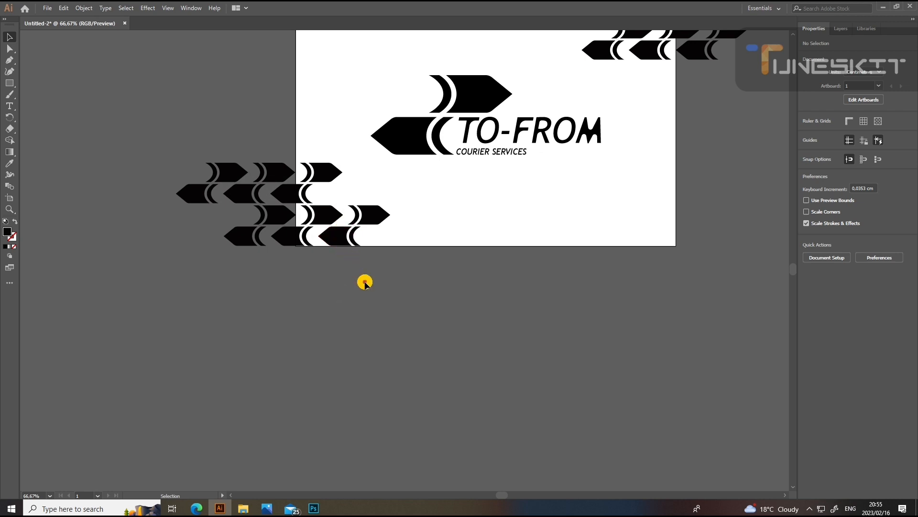
pyautogui.scroll(3, 364, 282)
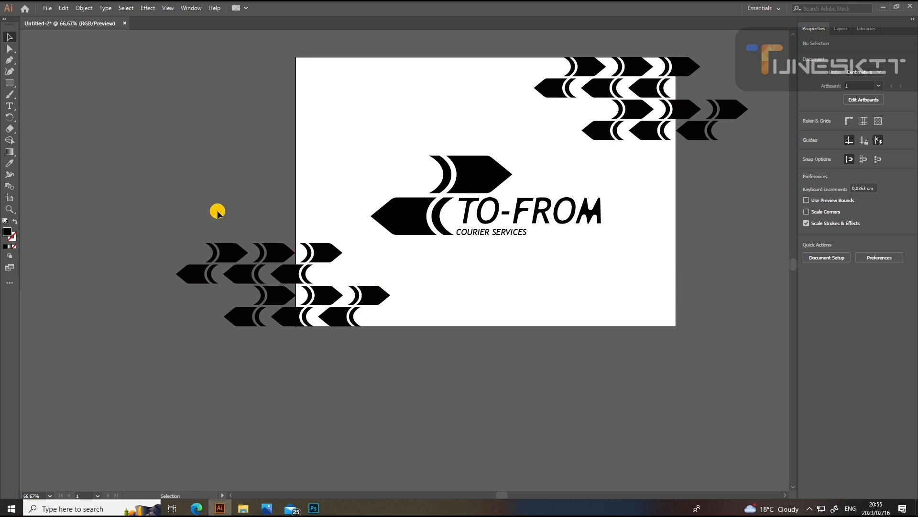
# - Try to shift the arrows and TO-FROM lettering right in small increments
pyautogui.click(483, 172)
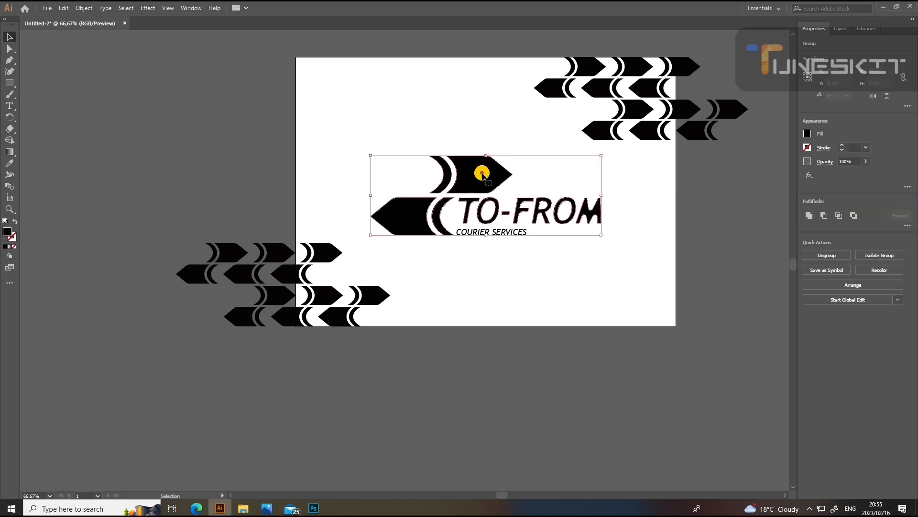
pyautogui.press('Right')
pyautogui.press('Right')
pyautogui.press('Right')
pyautogui.press('Right')
pyautogui.press('Right')
pyautogui.press('Right')
pyautogui.press('Right')
pyautogui.press('Right')
pyautogui.press('Right')
pyautogui.press('Right')
pyautogui.press('Right')
pyautogui.press('Right')
pyautogui.press('Right')
pyautogui.press('Right')
pyautogui.press('Right')
pyautogui.press('Right')
pyautogui.press('Right')
pyautogui.press('Right')
pyautogui.press('Right')
pyautogui.press('Right')
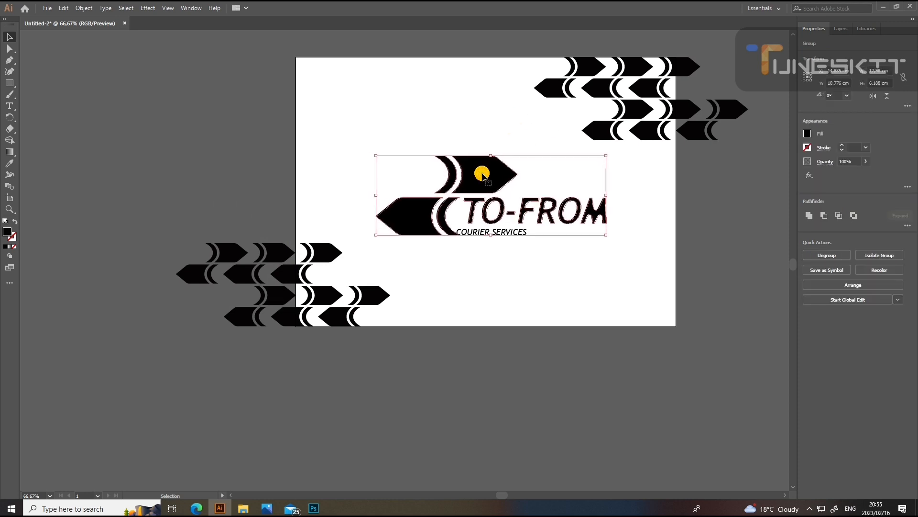
pyautogui.press('Right')
pyautogui.press('Right')
pyautogui.press('Right')
pyautogui.press('Right')
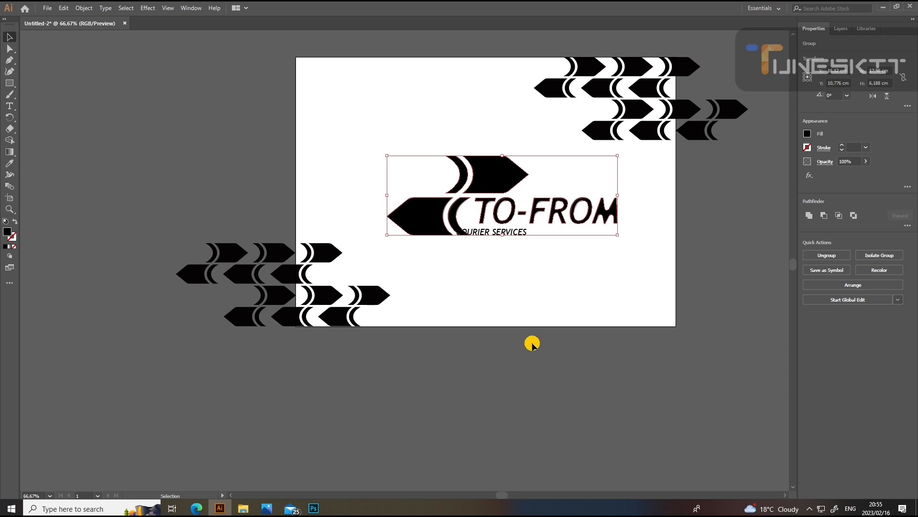
pyautogui.click(533, 324)
pyautogui.scroll(-1, 534, 325)
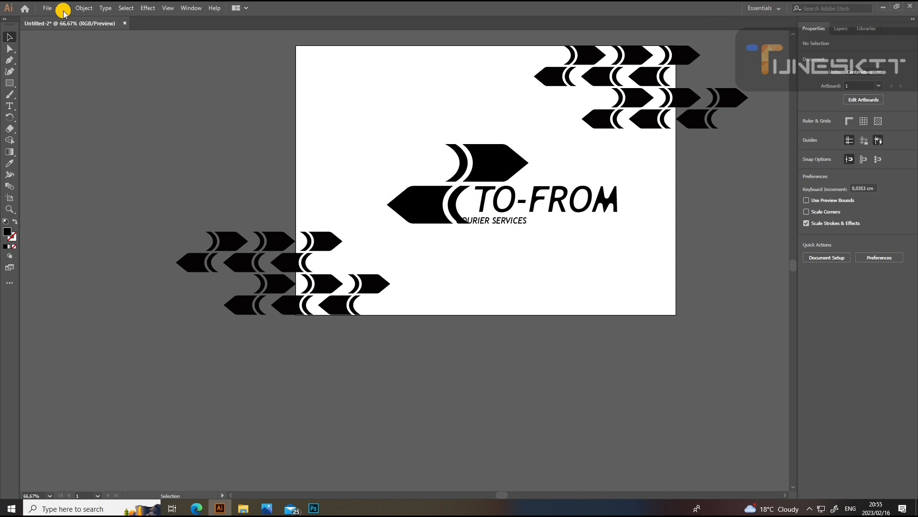
# - Undo the logo's shifts to the right until it lines up with the COURIER SERVICES tagline again
pyautogui.hotkey('ctrl', 'z')
pyautogui.hotkey('ctrl', 'z')
pyautogui.hotkey('ctrl', 'z')
pyautogui.hotkey('ctrl', 'z')
pyautogui.hotkey('ctrl', 'z')
pyautogui.hotkey('ctrl', 'z')
pyautogui.hotkey('ctrl', 'z')
pyautogui.hotkey('ctrl', 'z')
pyautogui.hotkey('ctrl', 'z')
pyautogui.hotkey('ctrl', 'z')
pyautogui.hotkey('ctrl', 'z')
pyautogui.hotkey('ctrl', 'z')
pyautogui.hotkey('ctrl', 'z')
pyautogui.hotkey('ctrl', 'z')
pyautogui.hotkey('ctrl', 'z')
pyautogui.hotkey('ctrl', 'z')
pyautogui.hotkey('ctrl', 'z')
pyautogui.hotkey('ctrl', 'z')
pyautogui.hotkey('ctrl', 'z')
pyautogui.hotkey('ctrl', 'z')
pyautogui.hotkey('ctrl', 'z')
pyautogui.hotkey('ctrl', 'z')
pyautogui.hotkey('ctrl', 'z')
pyautogui.hotkey('ctrl', 'z')
pyautogui.hotkey('ctrl', 'z')
pyautogui.hotkey('ctrl', 'z')
pyautogui.hotkey('ctrl', 'z')
pyautogui.hotkey('ctrl', 'z')
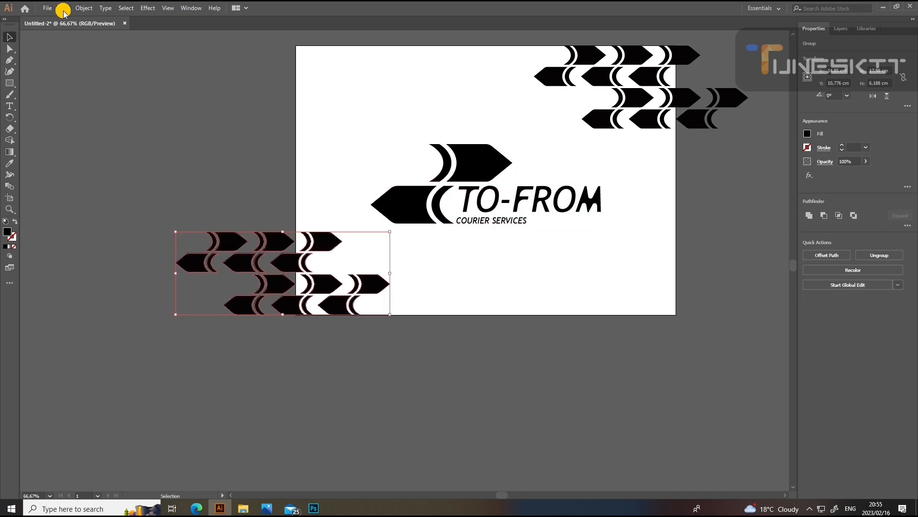
# - Try to unite the logo with the live COURIER SERVICES text
pyautogui.click(412, 95)
pyautogui.moveTo(438, 135); pyautogui.dragTo(523, 249)
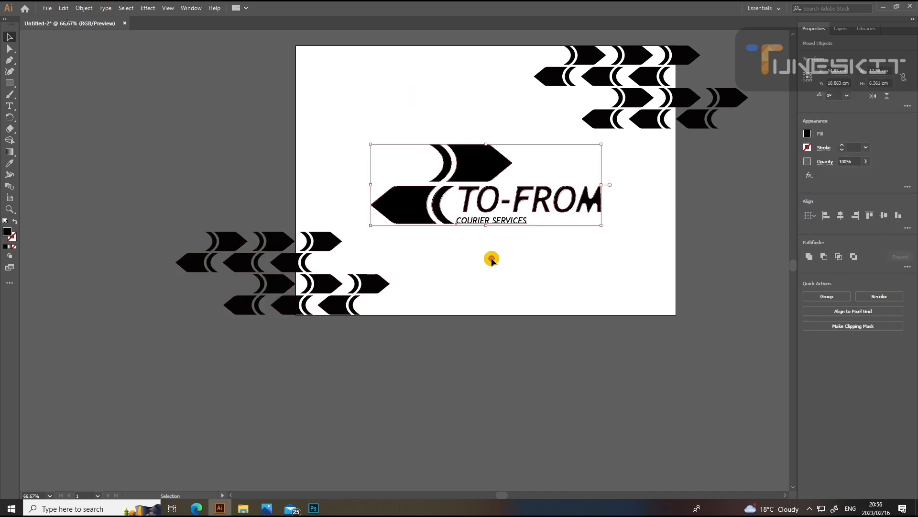
pyautogui.click(507, 231)
pyautogui.click(506, 235)
pyautogui.moveTo(519, 229); pyautogui.dragTo(476, 166)
pyautogui.click(816, 261)
pyautogui.click(540, 281)
# - Expand the COURIER SERVICES text with the Object and Fill options
pyautogui.click(510, 222)
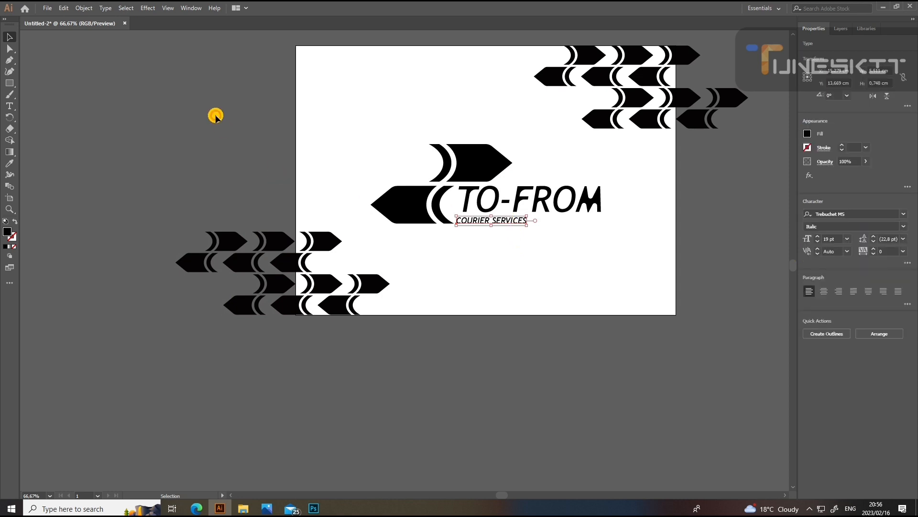
pyautogui.click(81, 9)
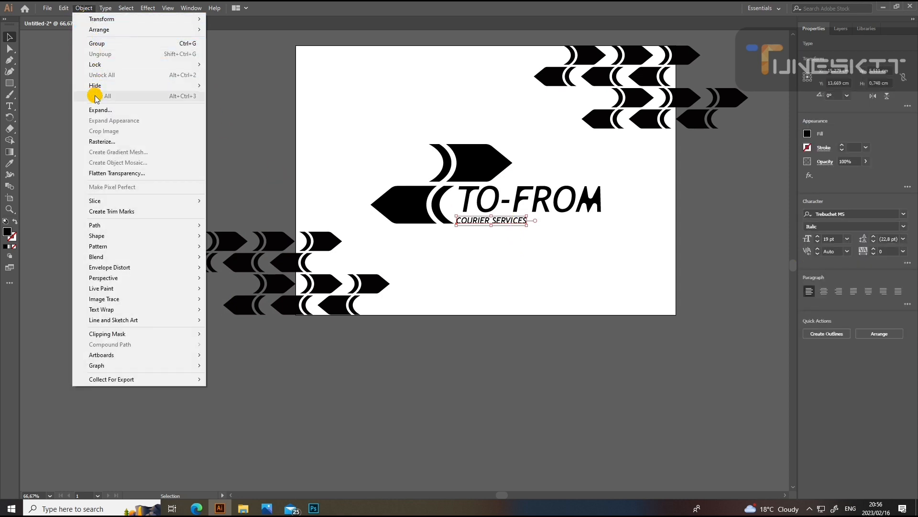
pyautogui.click(96, 110)
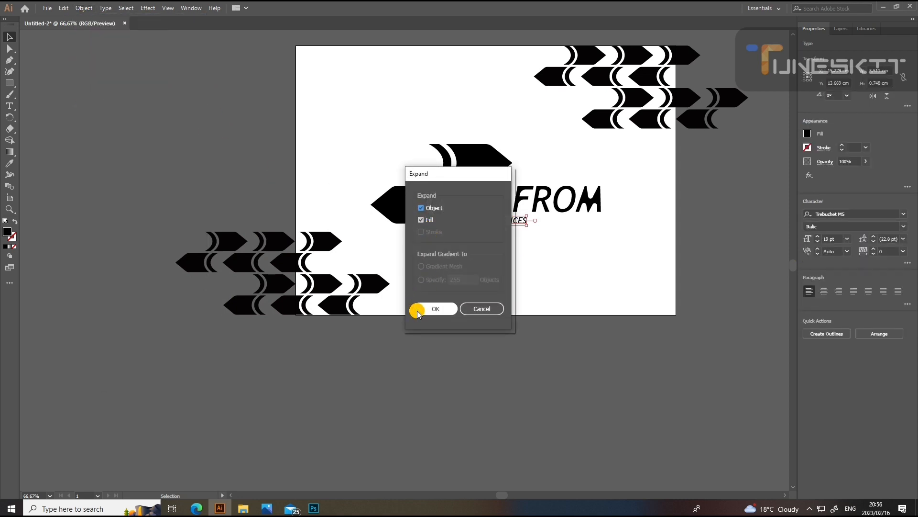
pyautogui.click(420, 308)
# - Unite the expanded COURIER SERVICES tagline with the arrows and TO-FROM lettering
pyautogui.click(522, 253)
pyautogui.moveTo(539, 246); pyautogui.dragTo(427, 129)
pyautogui.click(814, 256)
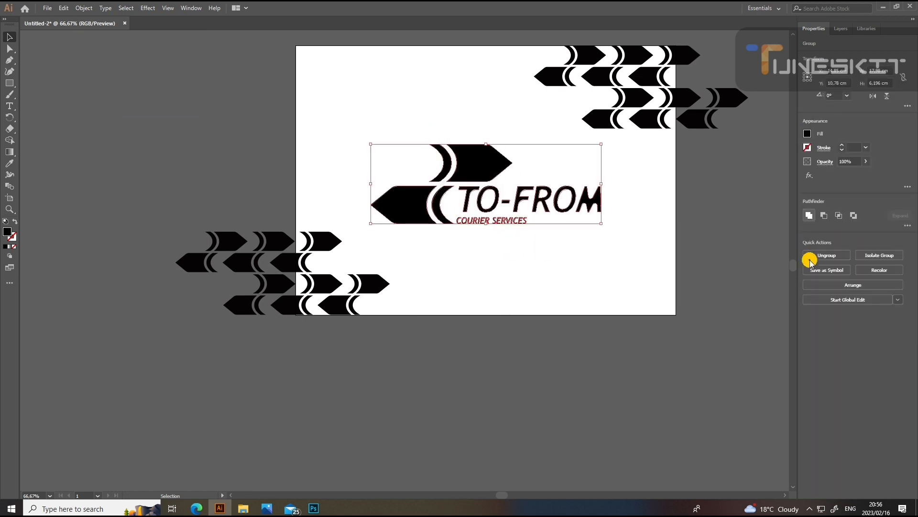
pyautogui.click(478, 229)
pyautogui.click(492, 203)
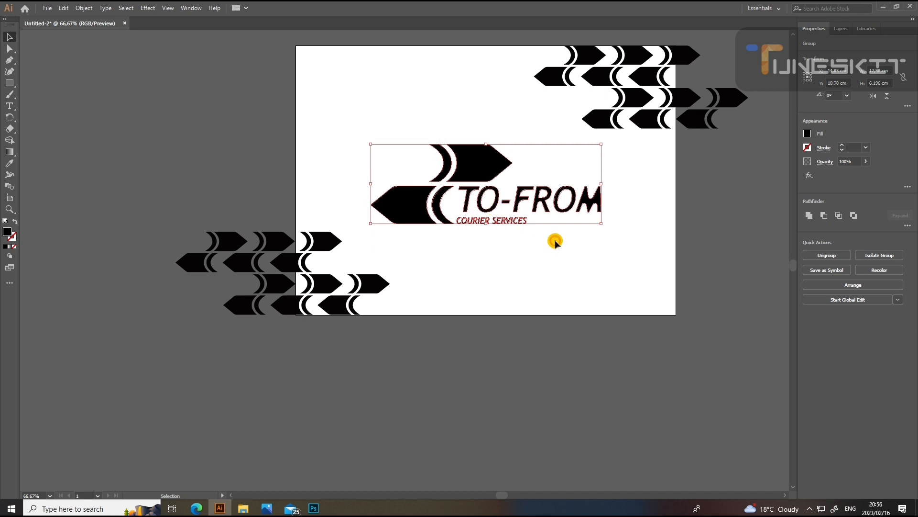
# - Move the united logo slightly right toward the artboard's centre
pyautogui.click(565, 229)
pyautogui.click(527, 200)
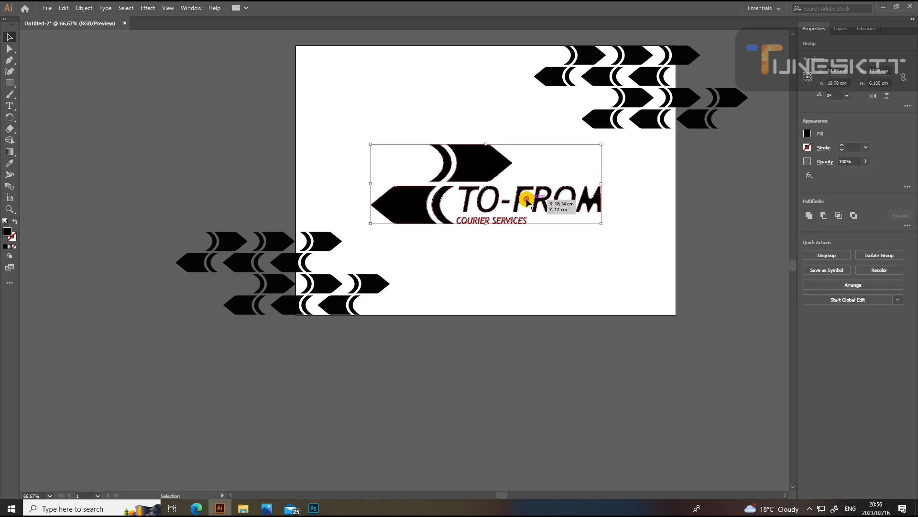
pyautogui.moveTo(527, 199); pyautogui.dragTo(538, 199)
pyautogui.click(574, 270)
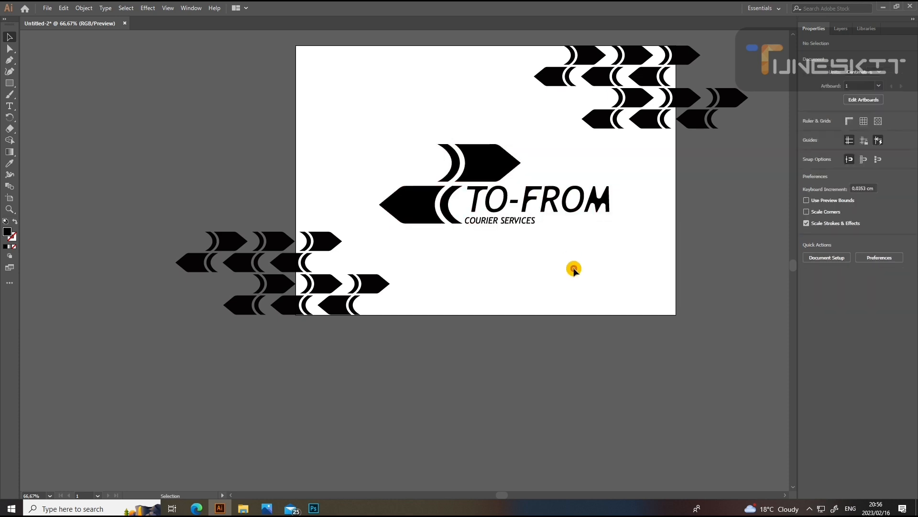
pyautogui.scroll(3, 574, 269)
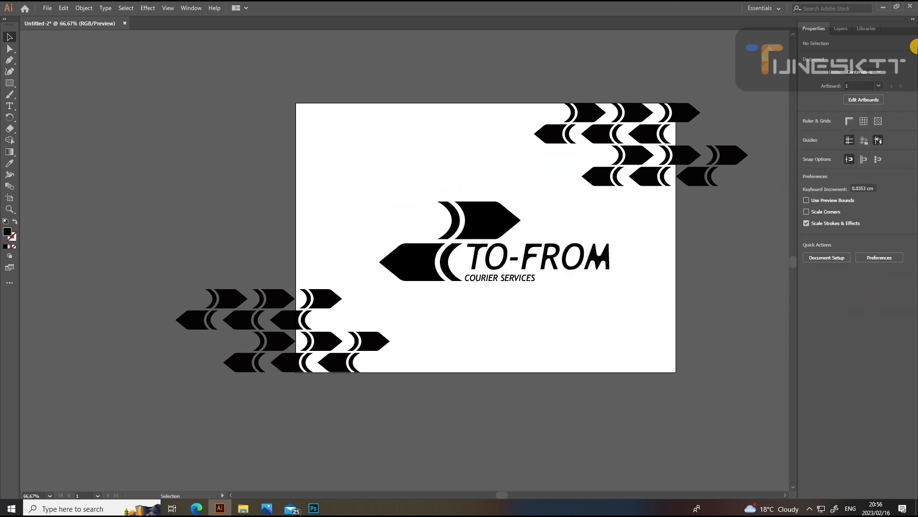
# - Place the COLOR SAMPLE image from the desktop, scale it down and position it to the left of the artboard
pyautogui.click(883, 8)
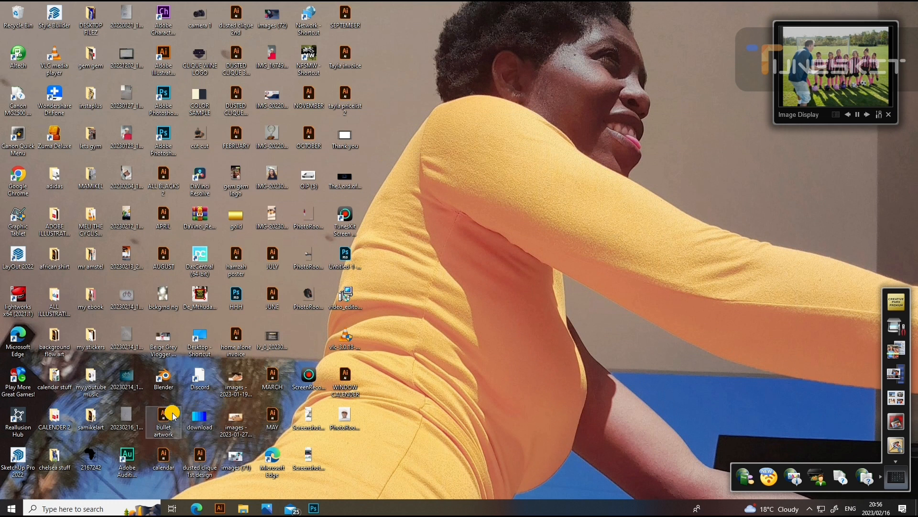
pyautogui.moveTo(198, 104); pyautogui.dragTo(97, 138)
pyautogui.moveTo(178, 167); pyautogui.dragTo(187, 150)
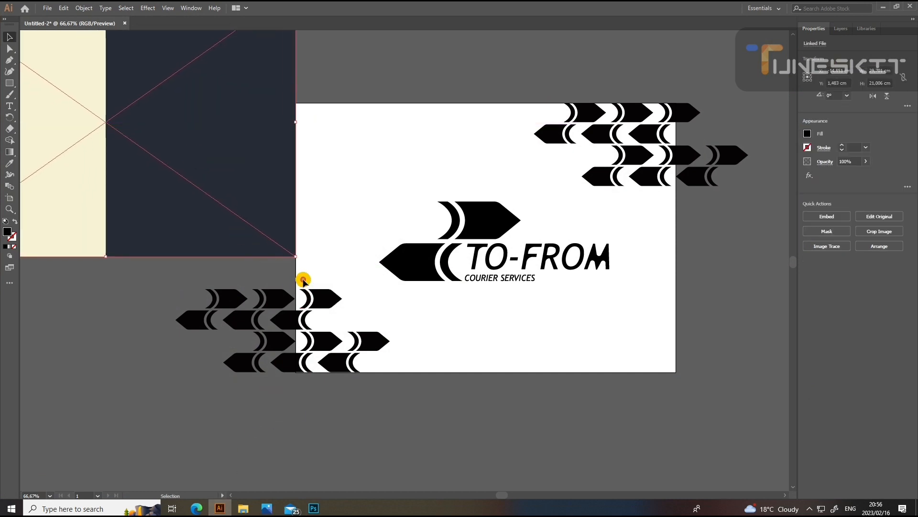
pyautogui.moveTo(298, 256); pyautogui.dragTo(153, 154)
pyautogui.moveTo(119, 97); pyautogui.dragTo(245, 164)
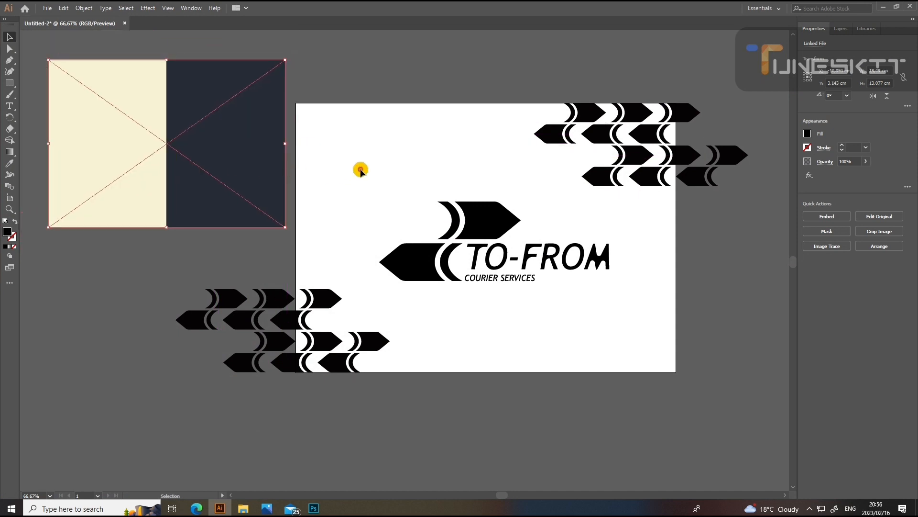
pyautogui.click(361, 168)
# - Recolour the logo and both corner arrow patterns with the sample image's dark navy using the Eyedropper
pyautogui.click(433, 255)
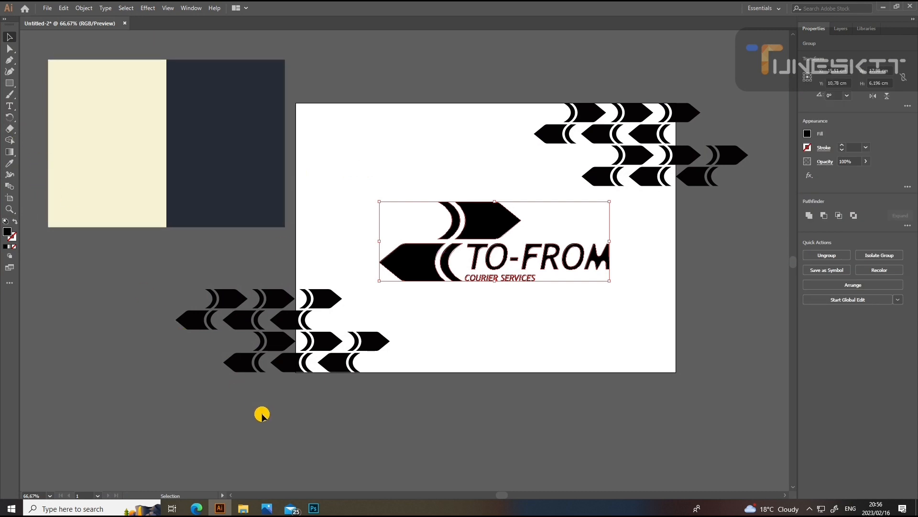
pyautogui.click(282, 335)
pyautogui.click(606, 175)
pyautogui.click(489, 213)
pyautogui.click(322, 302)
pyautogui.keyDown('shift'); pyautogui.click(435, 262); pyautogui.keyUp('shift')
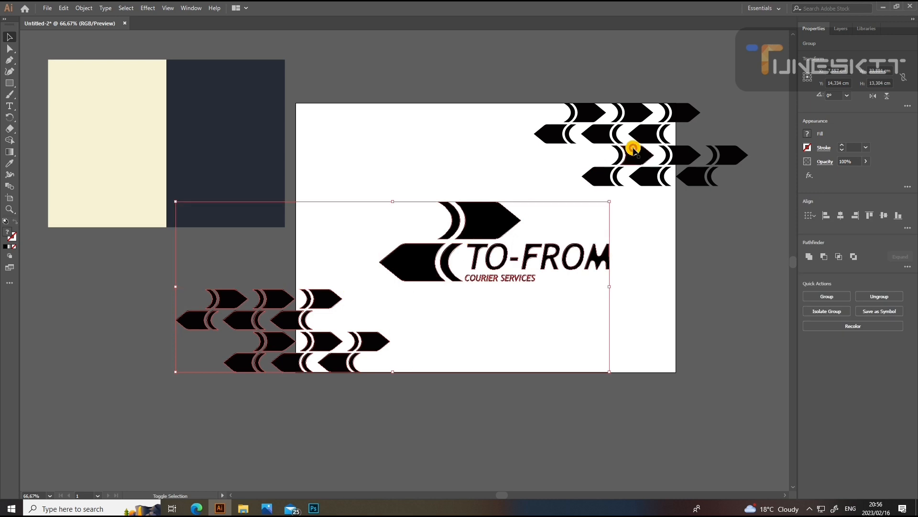
pyautogui.keyDown('shift'); pyautogui.click(633, 150); pyautogui.keyUp('shift')
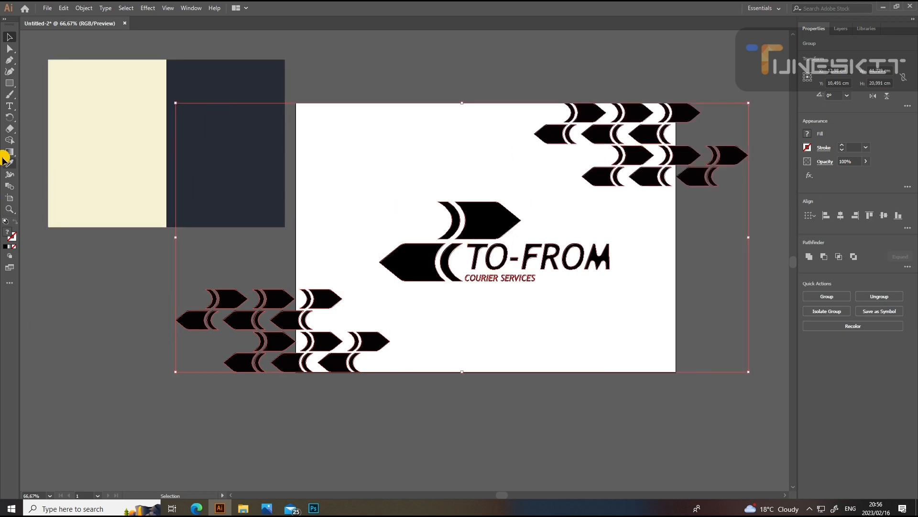
pyautogui.click(10, 163)
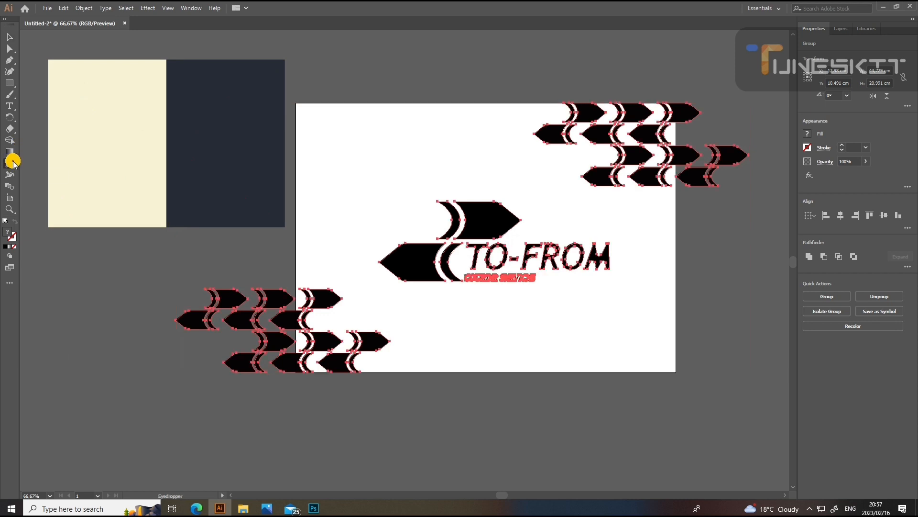
pyautogui.click(188, 111)
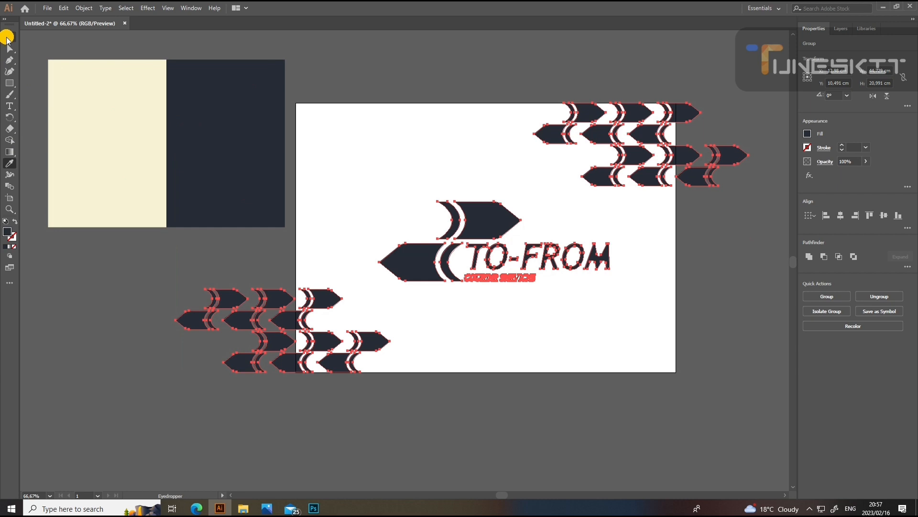
pyautogui.click(8, 38)
pyautogui.click(381, 91)
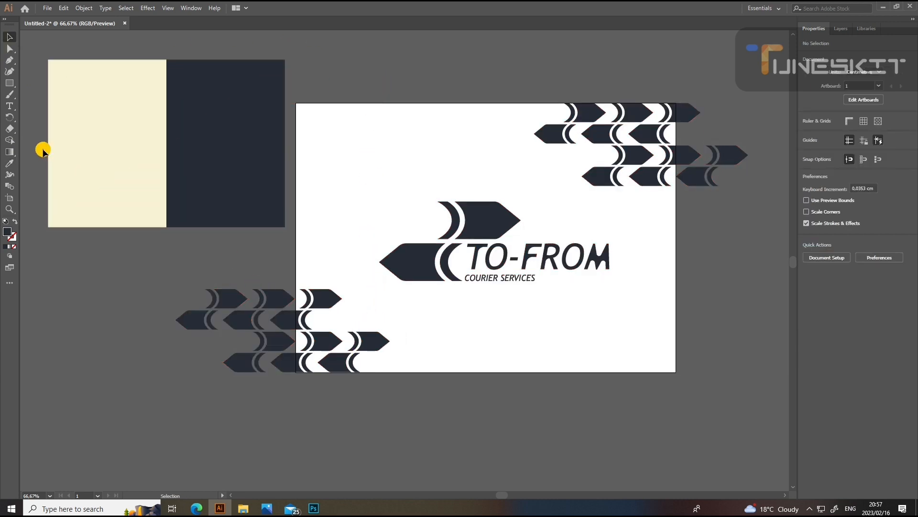
# - Draw a 21 cm high rectangle covering the whole artboard and send it to the back behind the logo and arrow patterns
pyautogui.click(9, 83)
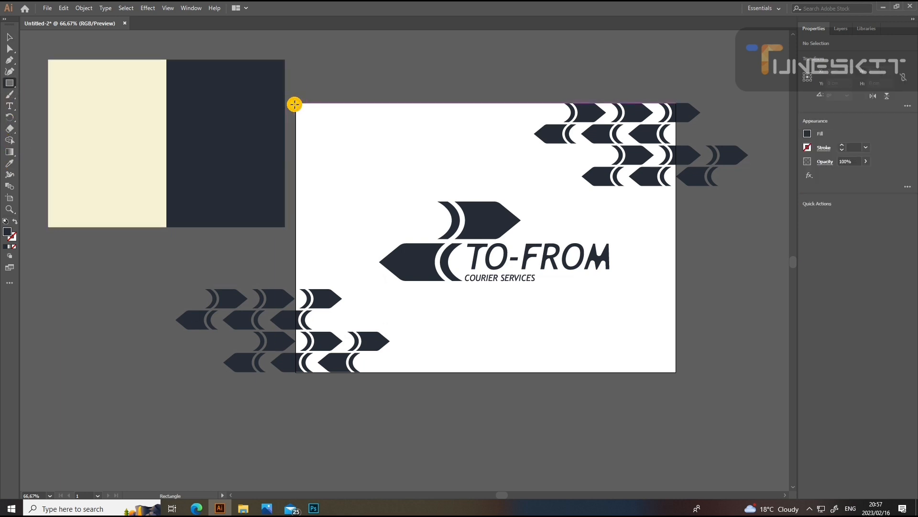
pyautogui.moveTo(297, 104); pyautogui.dragTo(677, 373)
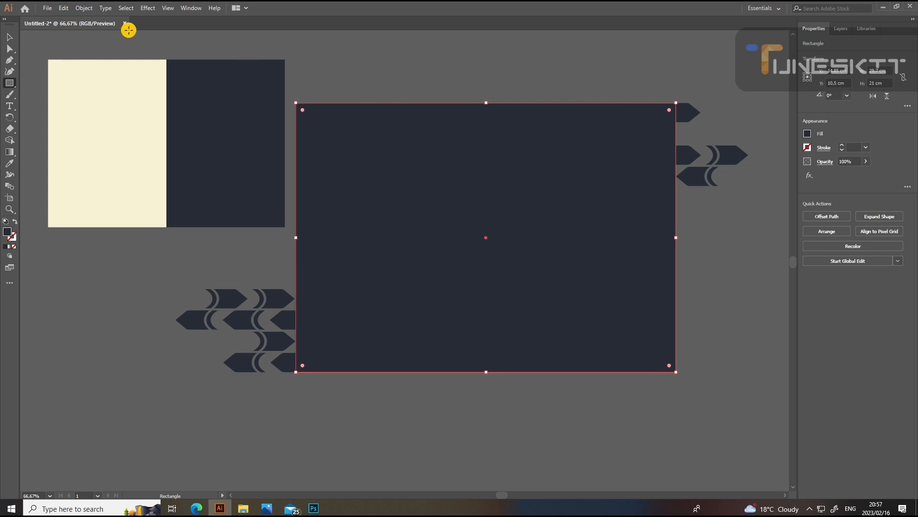
pyautogui.rightClick(415, 154)
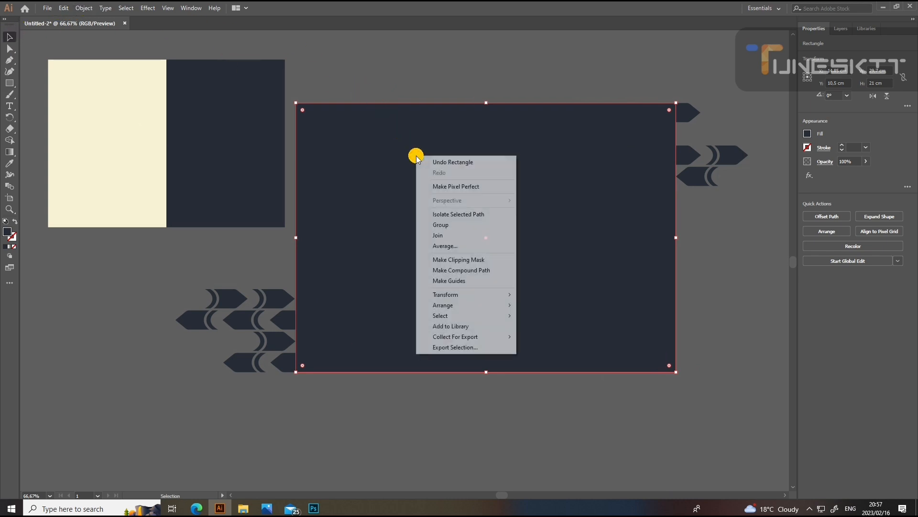
pyautogui.moveTo(484, 306)
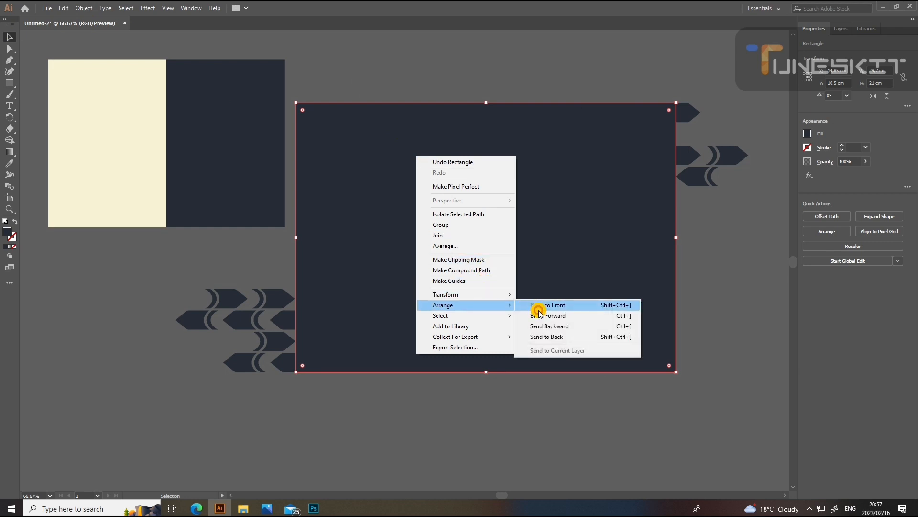
pyautogui.click(566, 339)
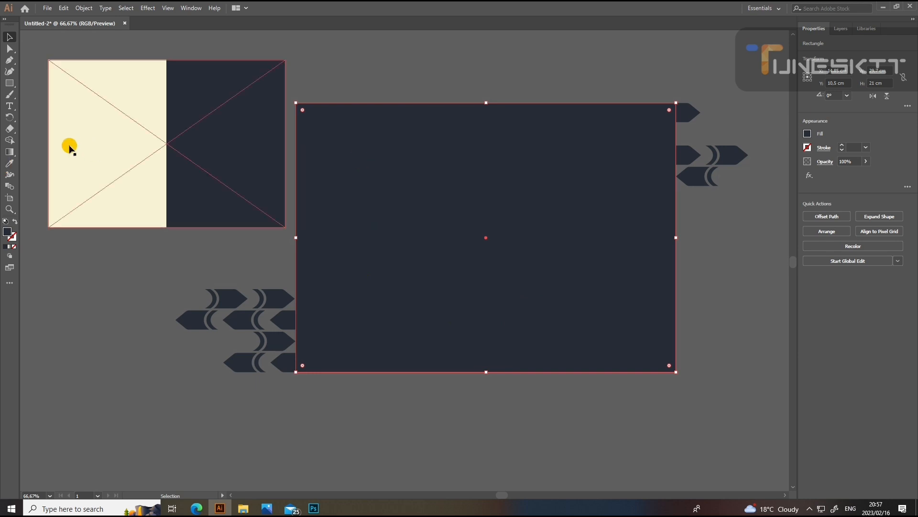
# - Fill the background rectangle with the sample image's cream colour using the Eyedropper
pyautogui.click(10, 162)
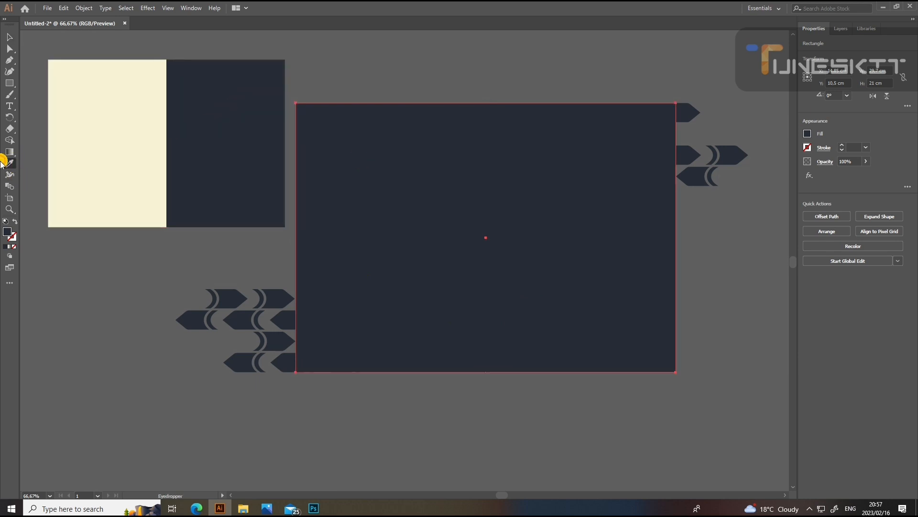
pyautogui.click(102, 128)
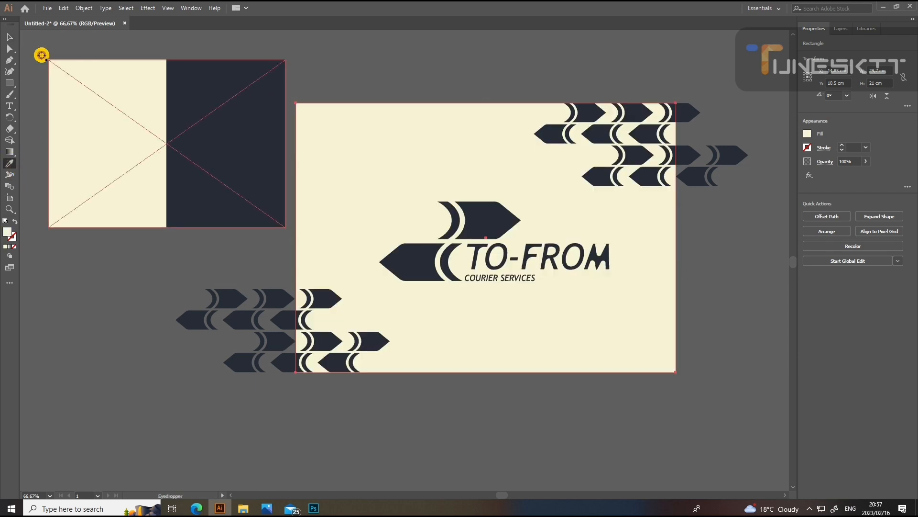
pyautogui.click(10, 37)
pyautogui.click(336, 49)
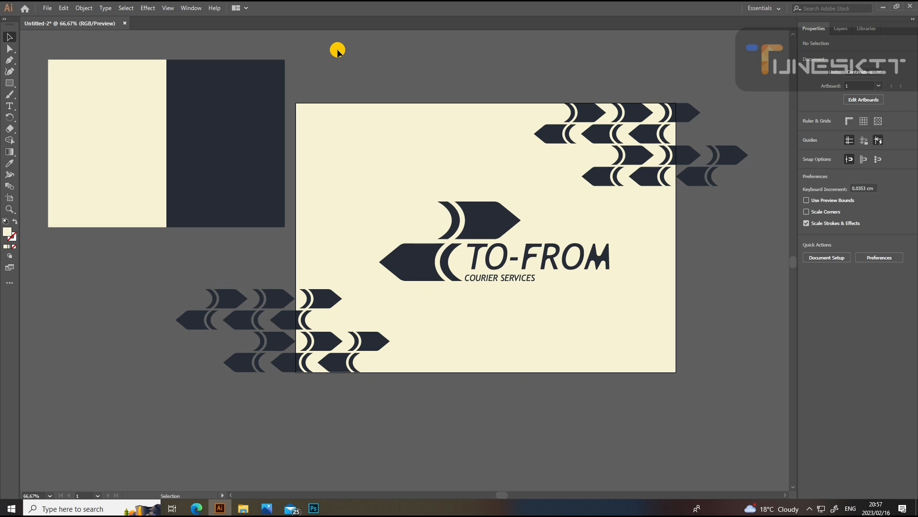
# - Unite the logo with both corner arrow patterns and place a duplicate of the result below and to the right of the artboard
pyautogui.scroll(-3, 338, 49)
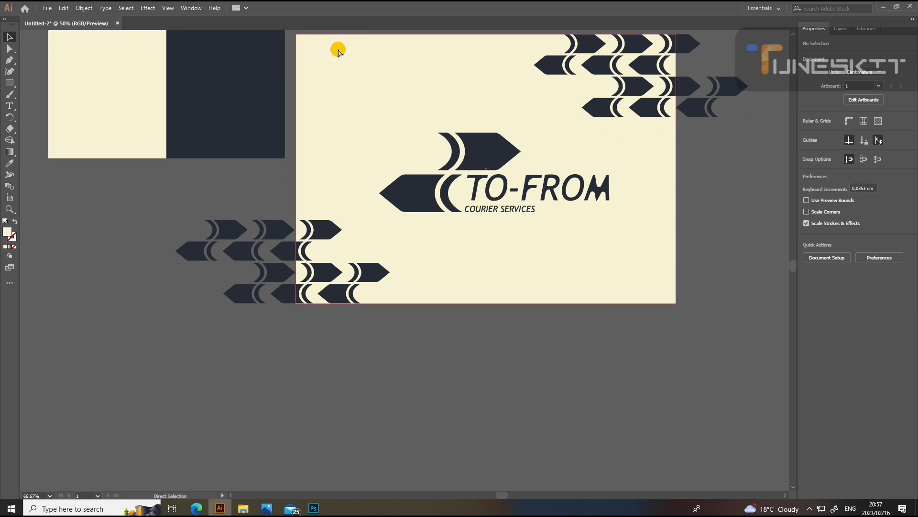
pyautogui.hotkey('ctrl', '-')
pyautogui.hotkey('ctrl', '-')
pyautogui.hotkey('ctrl', '-')
pyautogui.hotkey('ctrl', '+')
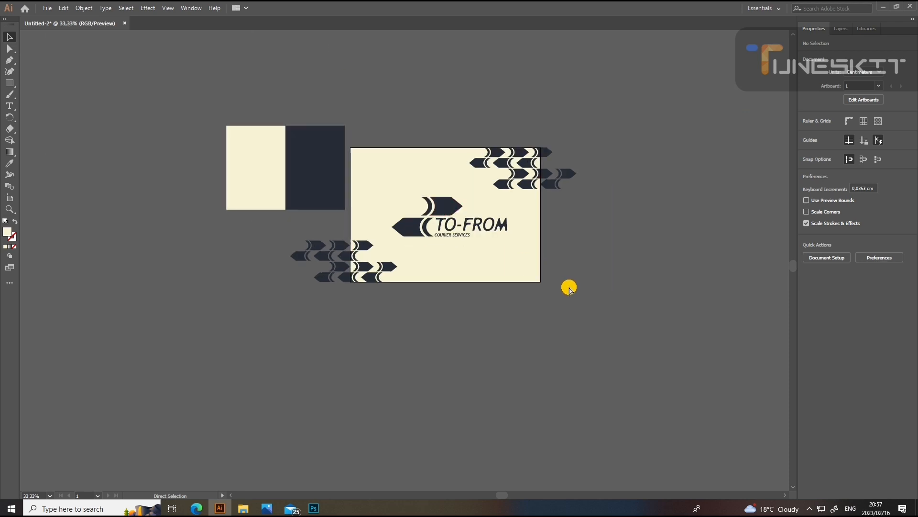
pyautogui.click(530, 186)
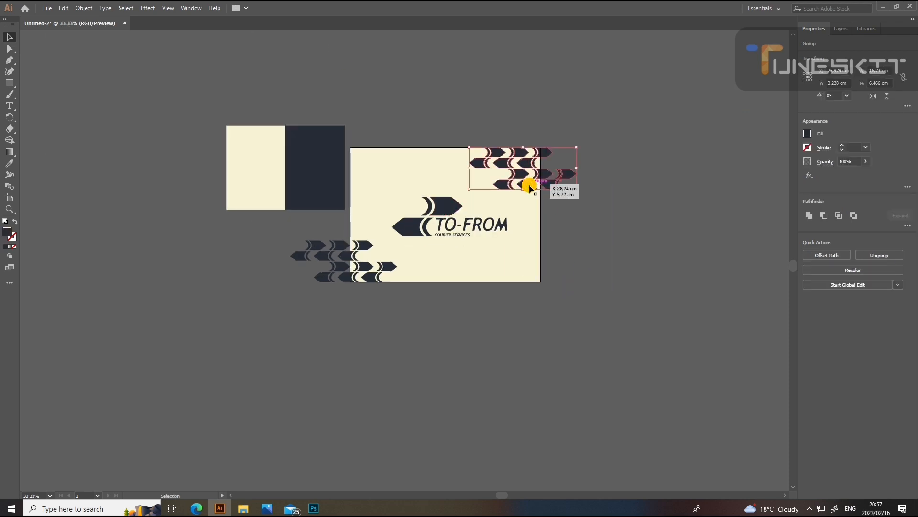
pyautogui.keyDown('shift'); pyautogui.click(435, 201); pyautogui.keyUp('shift')
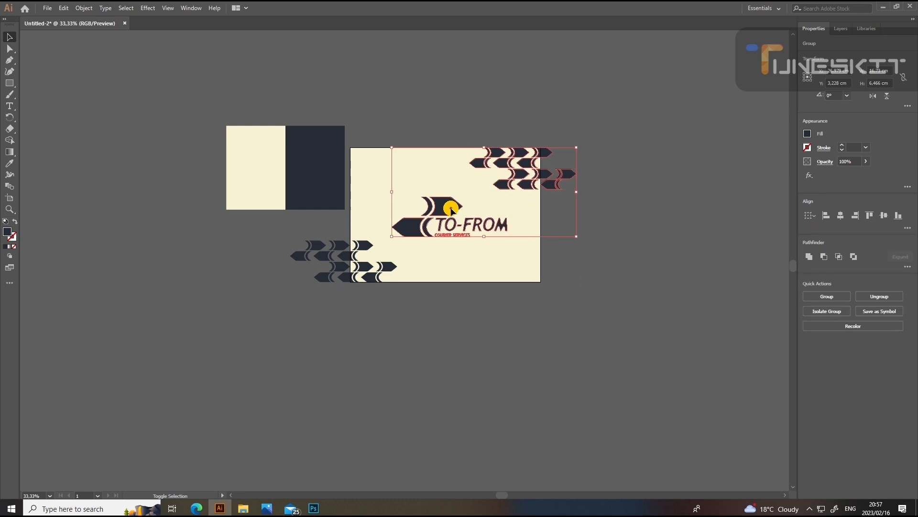
pyautogui.keyDown('shift'); pyautogui.click(365, 250); pyautogui.keyUp('shift')
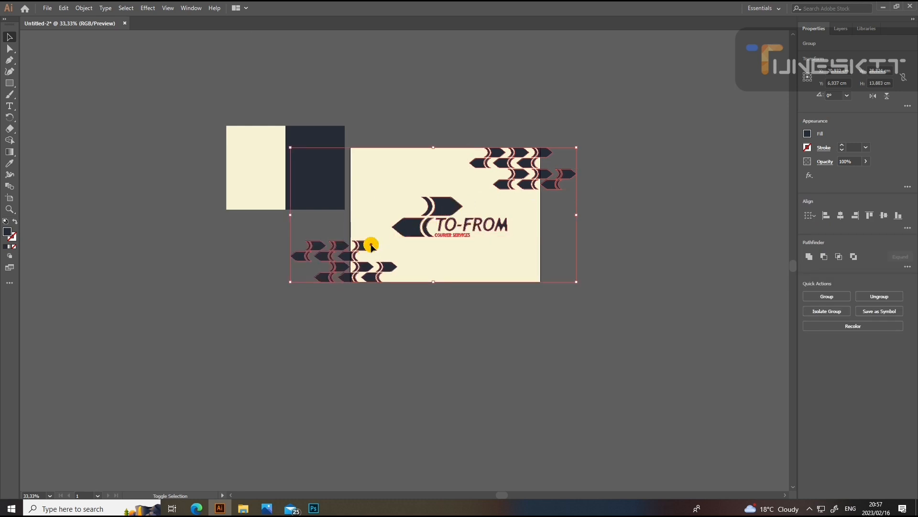
pyautogui.click(812, 258)
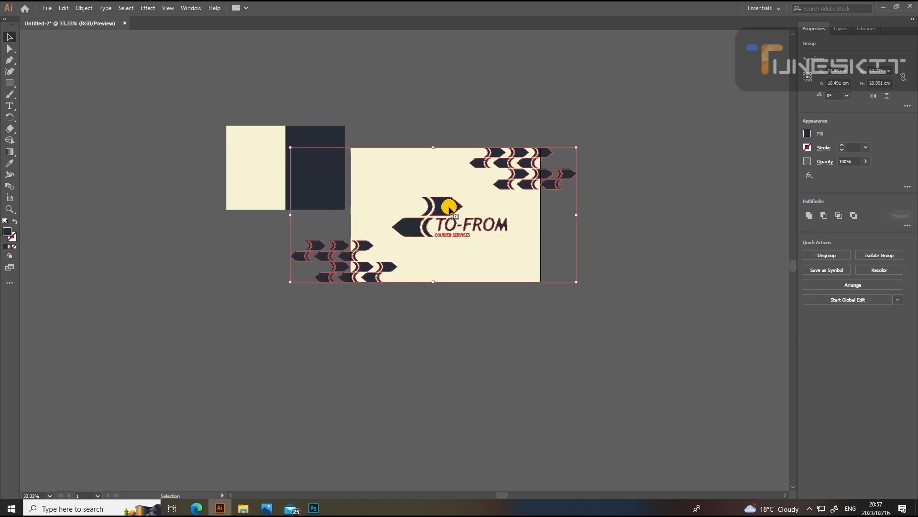
pyautogui.moveTo(449, 206); pyautogui.dragTo(596, 379)
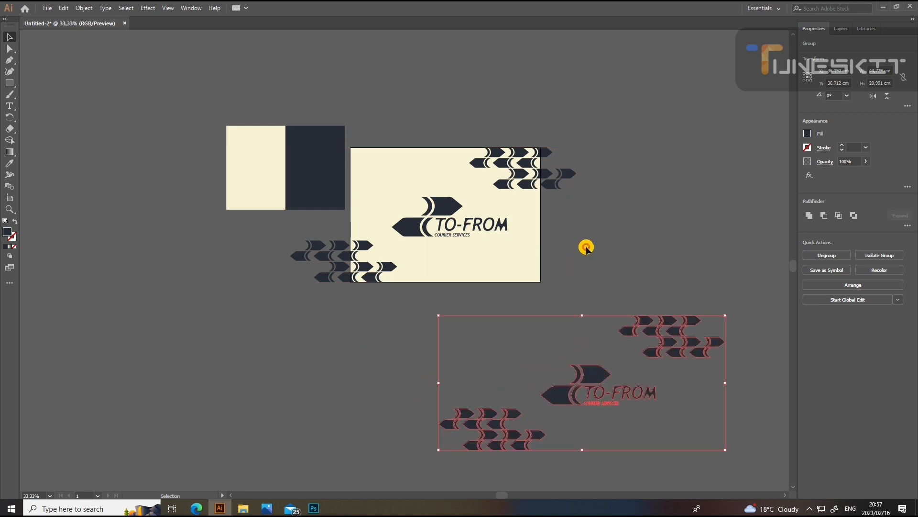
pyautogui.click(486, 209)
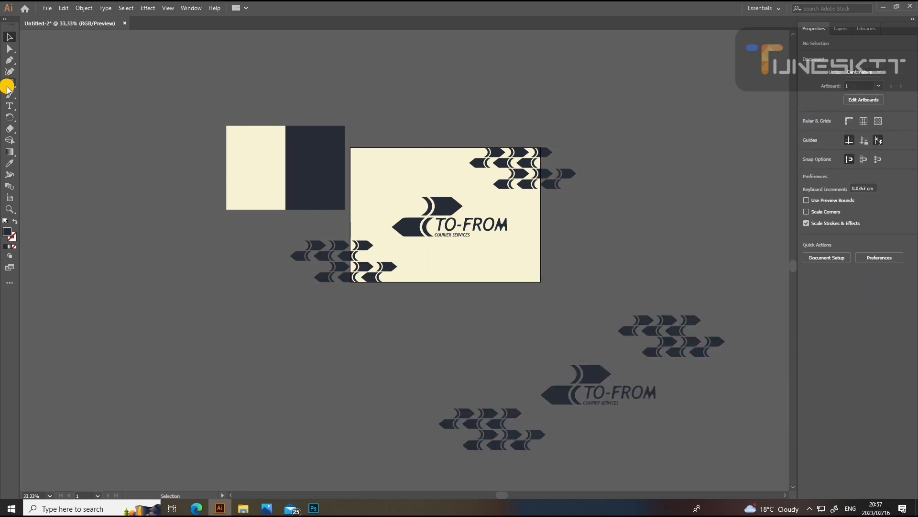
# - Draw a navy rectangle 21 cm high over the artwork, matching the artboard's edges exactly
pyautogui.hotkey('ctrl', '=')
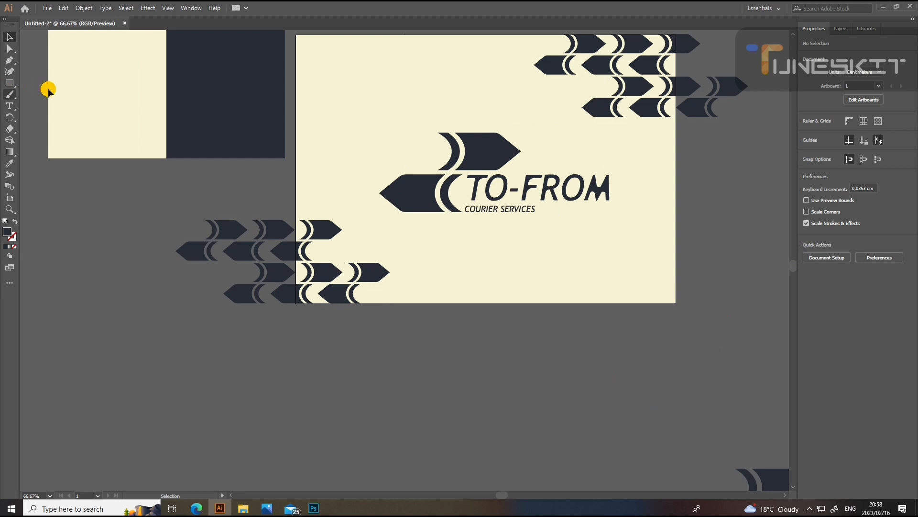
pyautogui.moveTo(350, 206); pyautogui.dragTo(357, 211)
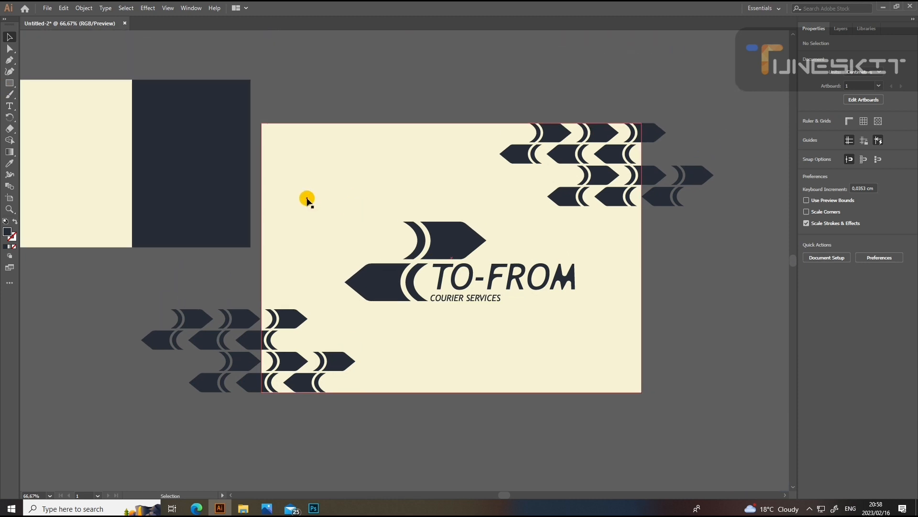
pyautogui.click(13, 83)
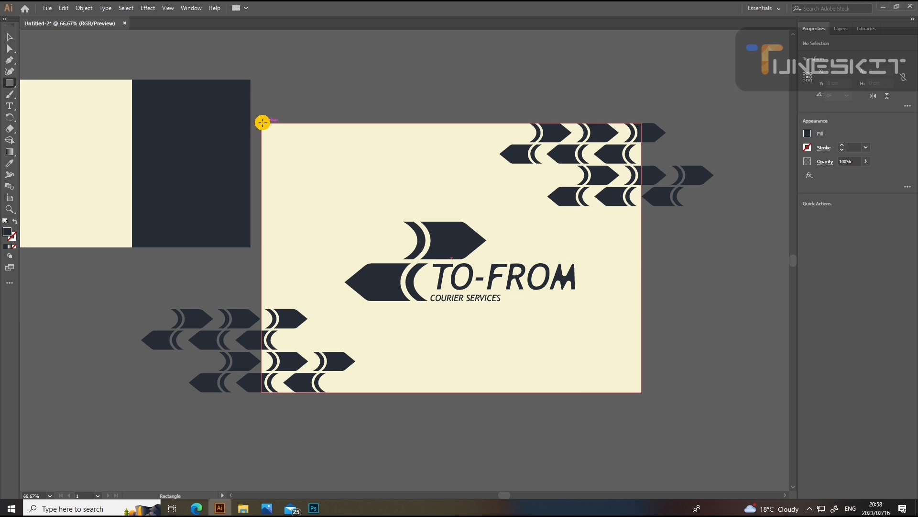
pyautogui.moveTo(261, 122); pyautogui.dragTo(641, 392)
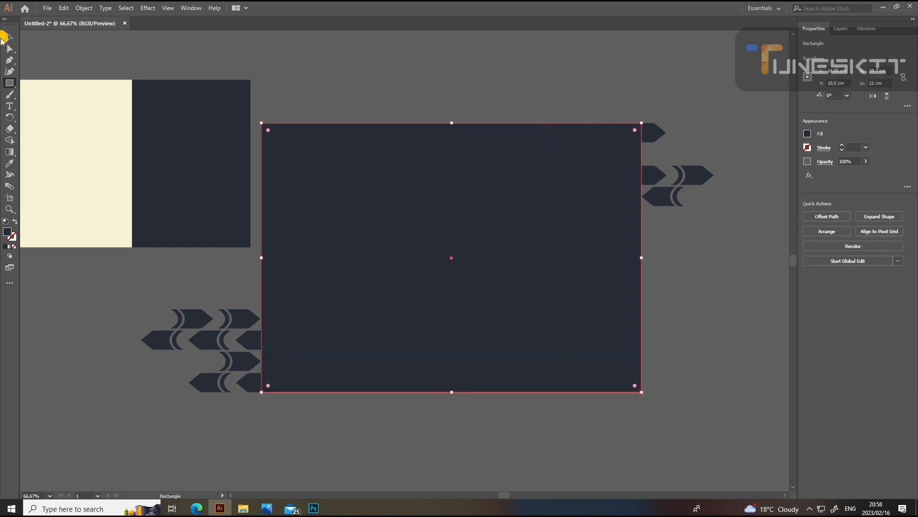
# - Make a clipping mask from the navy rectangle, the united artwork and the cream background to trim the patterns at the artboard edges
pyautogui.click(295, 78)
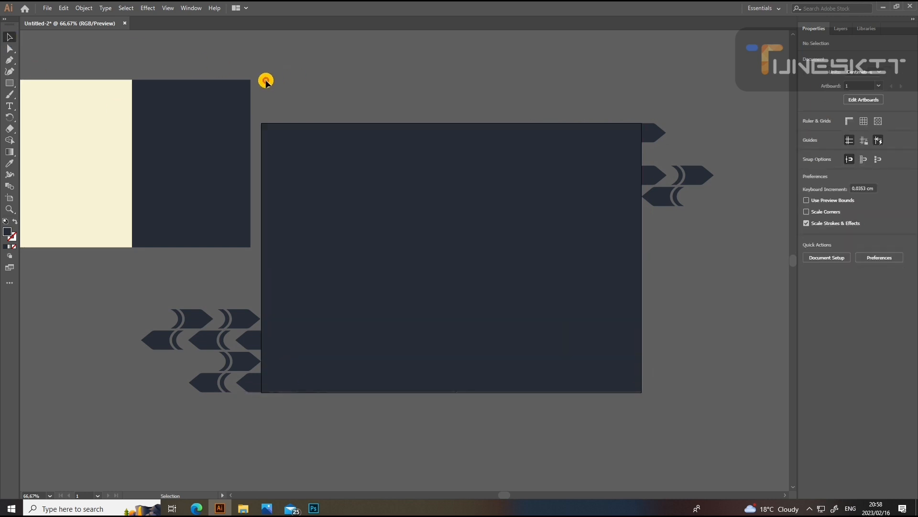
pyautogui.moveTo(280, 111); pyautogui.dragTo(677, 407)
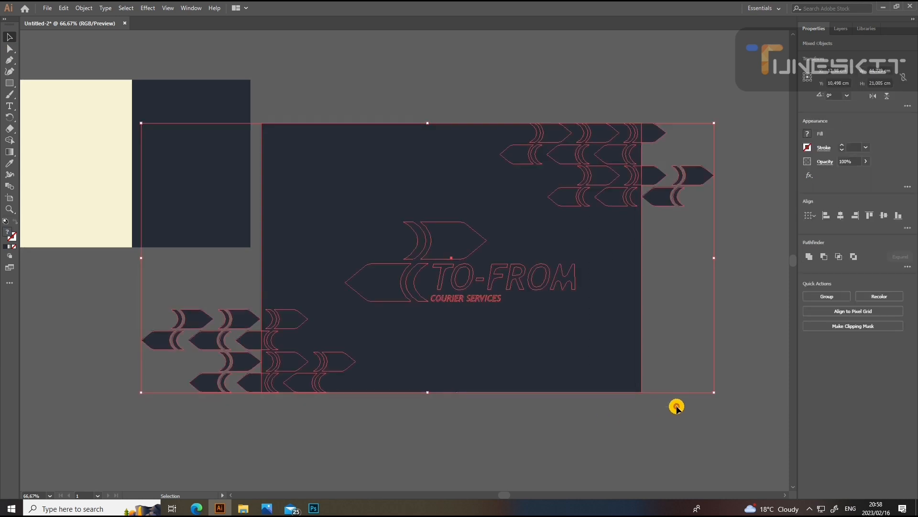
pyautogui.click(840, 326)
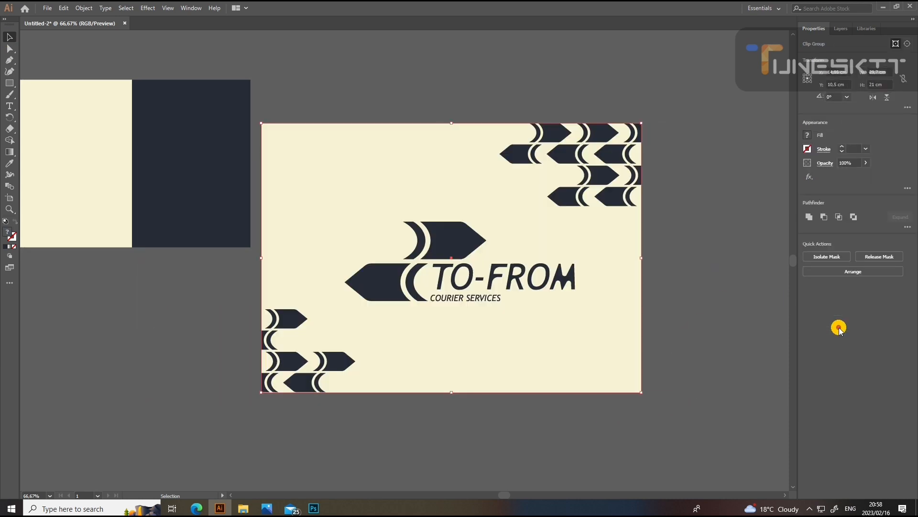
pyautogui.click(442, 57)
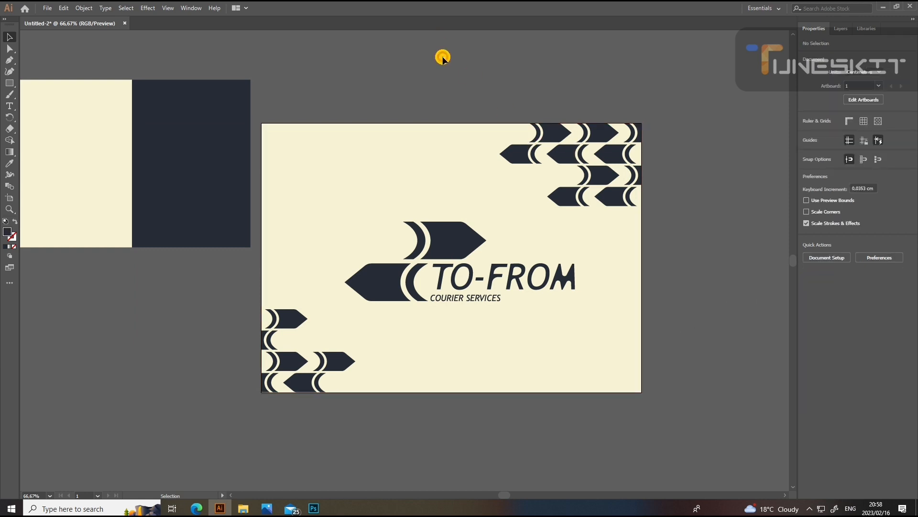
# - Move the colour sample image to the lower left of the artboard and the duplicate artwork directly beneath the artboard
pyautogui.scroll(-2, 484, 88)
pyautogui.scroll(1, 483, 84)
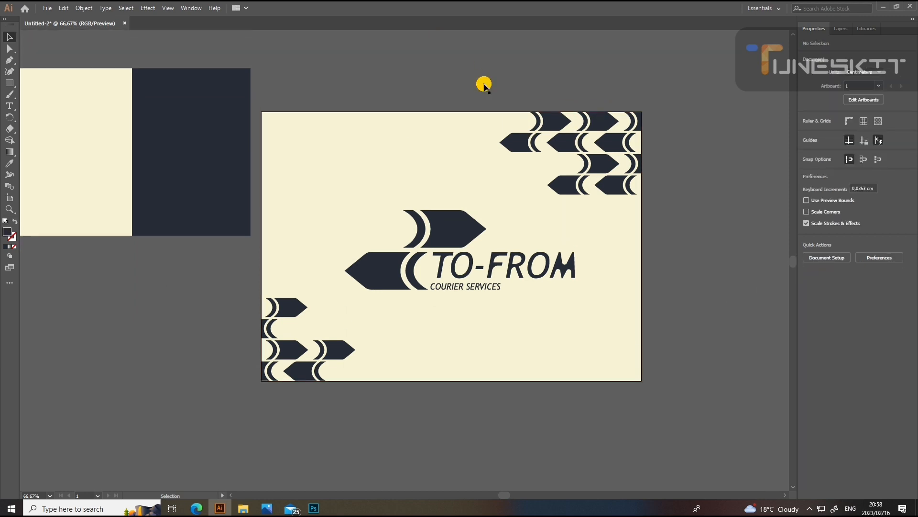
pyautogui.scroll(-2, 483, 84)
pyautogui.scroll(-3, 483, 79)
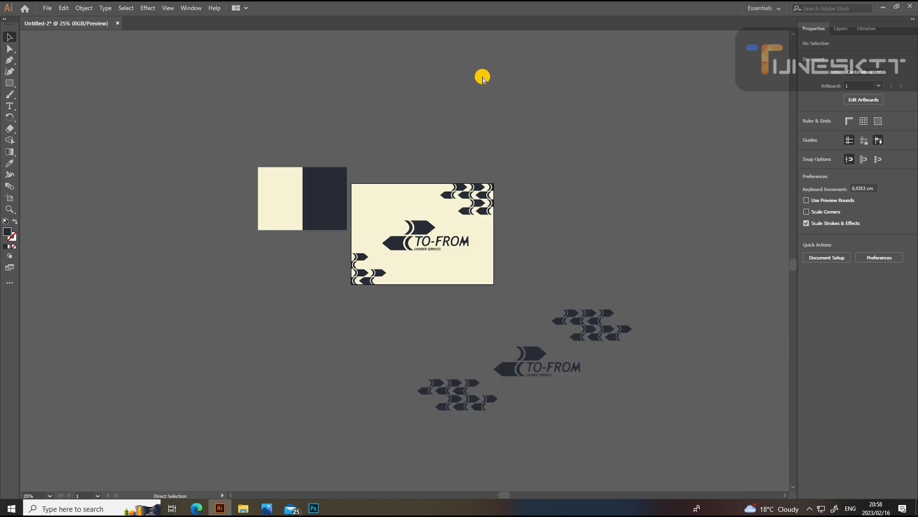
pyautogui.scroll(1, 527, 231)
pyautogui.click(586, 391)
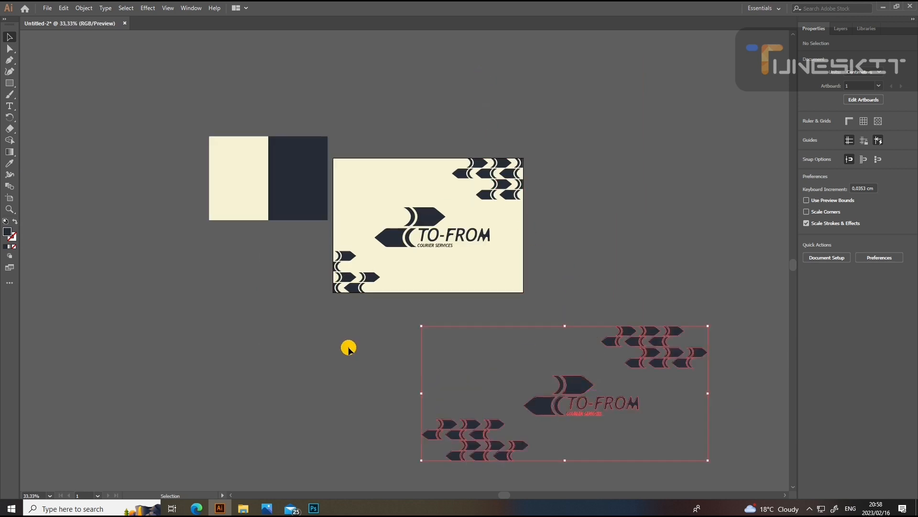
pyautogui.moveTo(257, 191); pyautogui.dragTo(115, 378)
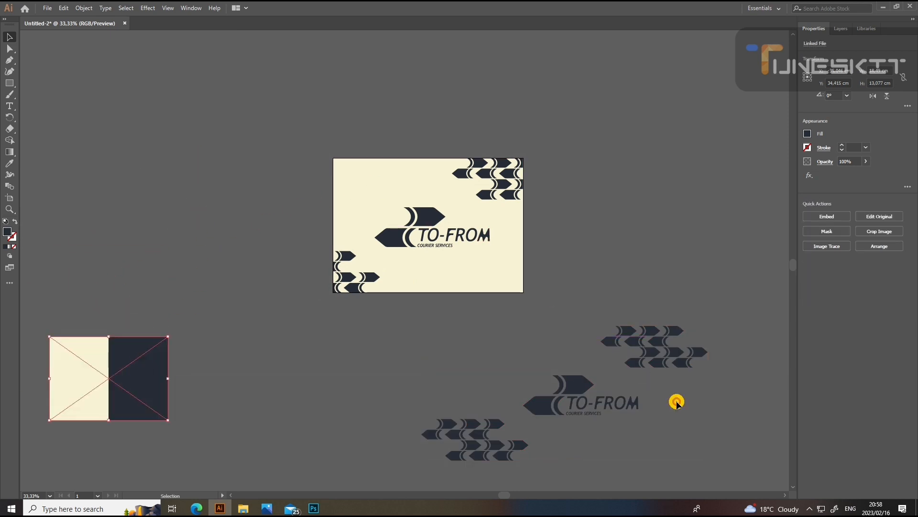
pyautogui.moveTo(528, 401); pyautogui.dragTo(351, 413)
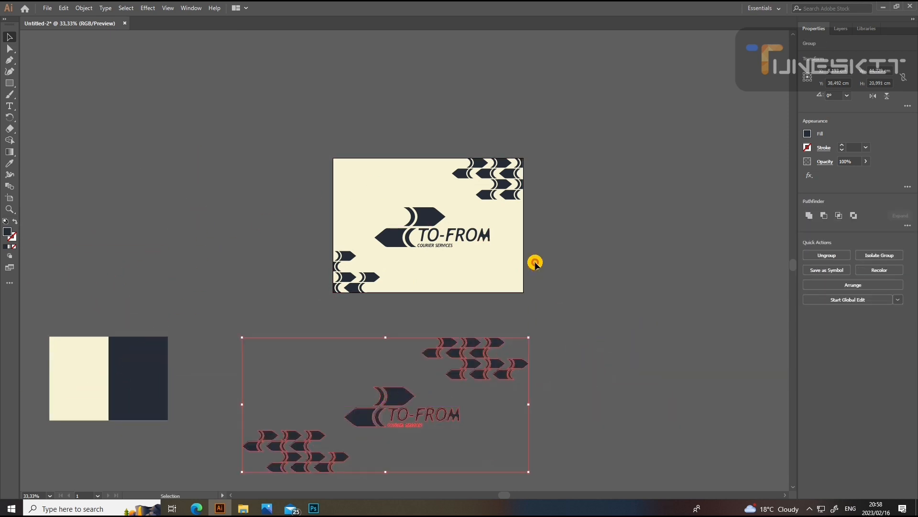
pyautogui.scroll(1, 550, 244)
pyautogui.scroll(-3, 562, 203)
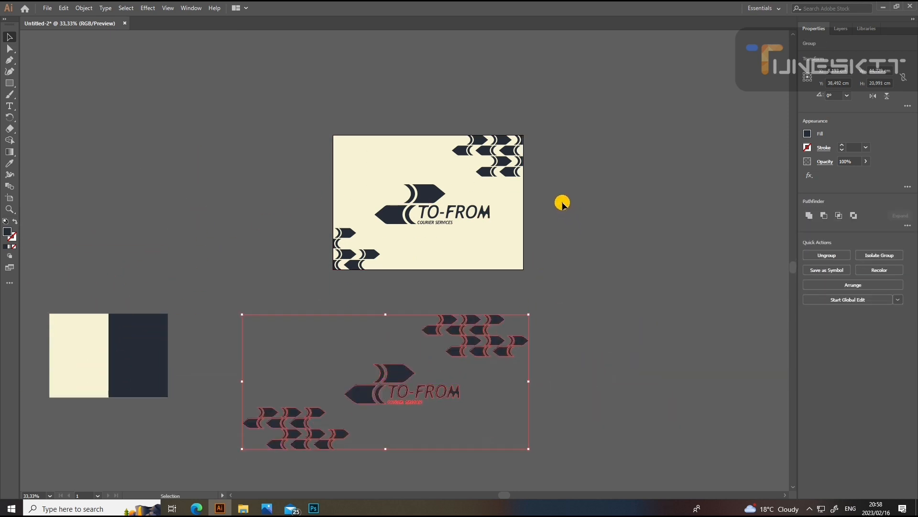
pyautogui.click(577, 156)
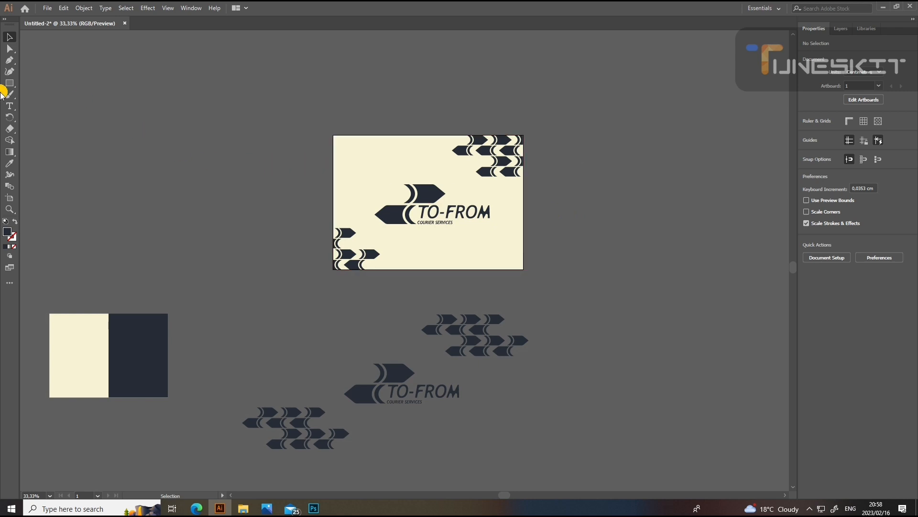
# - Draw another navy rectangle over the clipped artwork and adjust its lower and upper edges to match the artboard
pyautogui.moveTo(333, 136); pyautogui.dragTo(525, 267)
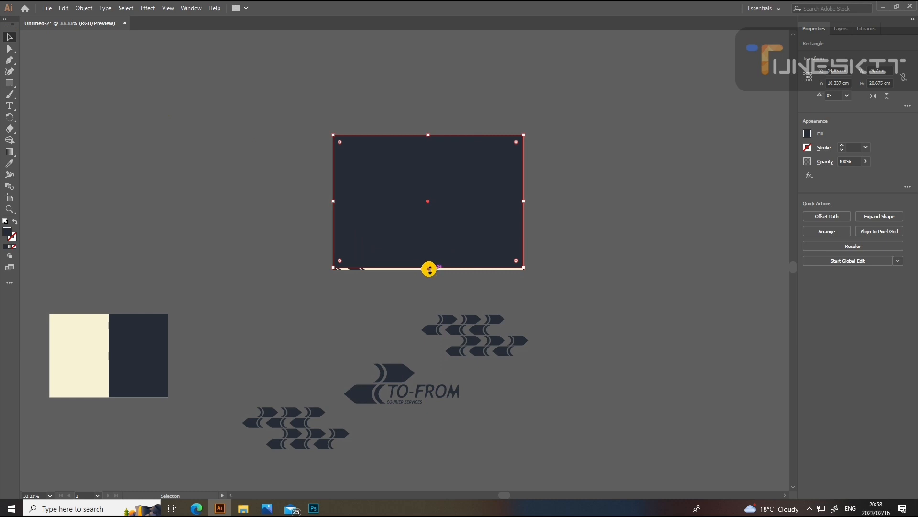
pyautogui.moveTo(428, 266); pyautogui.dragTo(430, 271)
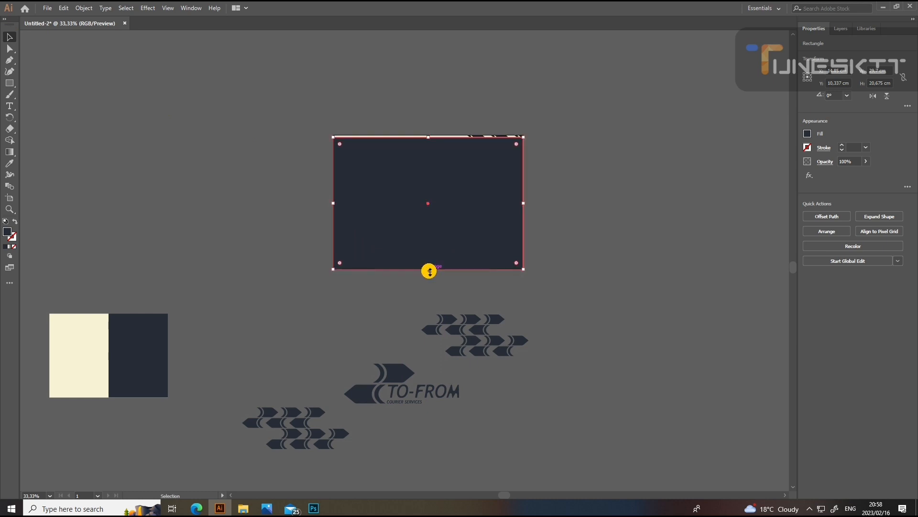
pyautogui.hotkey('ctrl', '+')
pyautogui.hotkey('ctrl', '+')
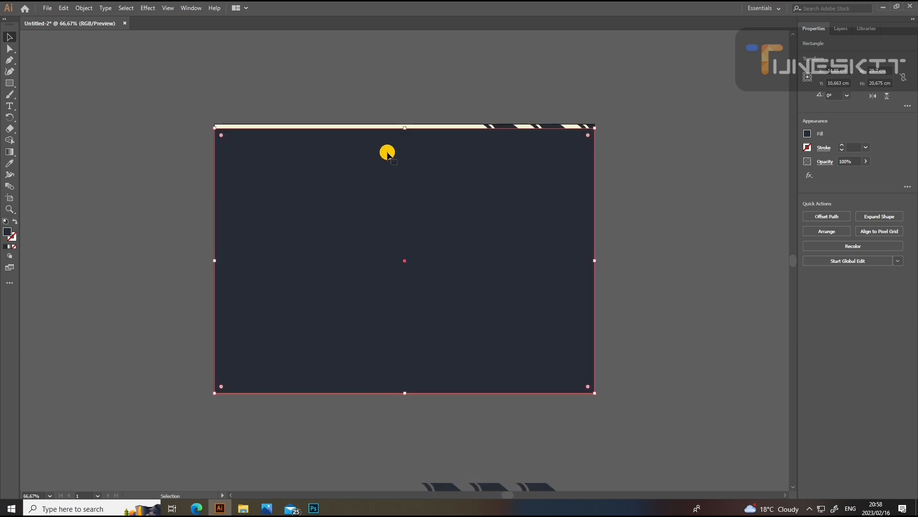
pyautogui.moveTo(404, 128); pyautogui.dragTo(403, 124)
pyautogui.click(394, 101)
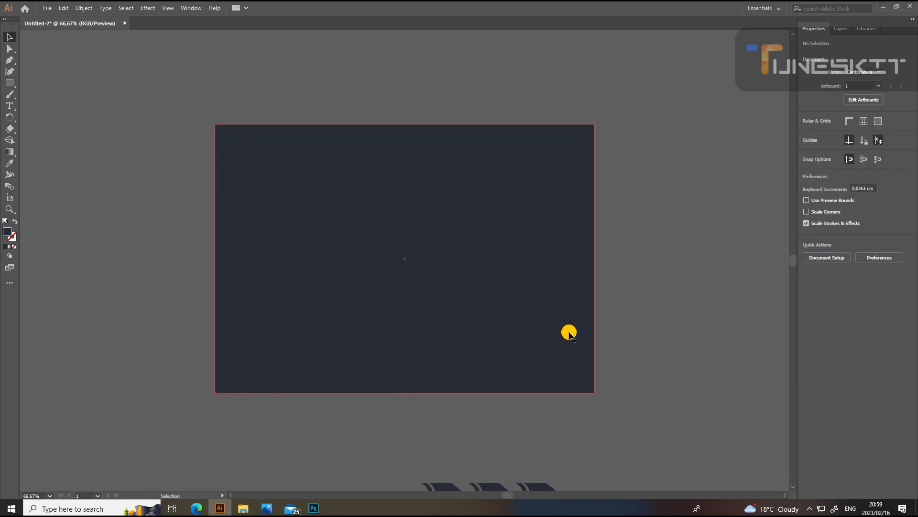
# - Move the navy rectangle off the artboard and place it directly beside the artboard's right edge, level with it
pyautogui.moveTo(578, 303); pyautogui.dragTo(229, 306)
pyautogui.moveTo(184, 284); pyautogui.dragTo(727, 266)
pyautogui.moveTo(579, 262); pyautogui.dragTo(431, 278)
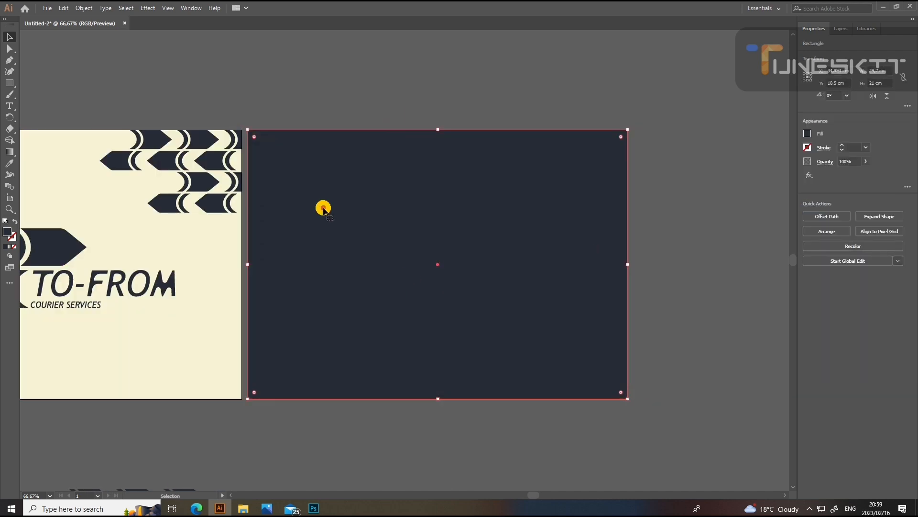
# - Recolour the duplicate artwork beneath the artboard by sampling the cream of the artboard's background
pyautogui.moveTo(268, 441); pyautogui.dragTo(285, 359)
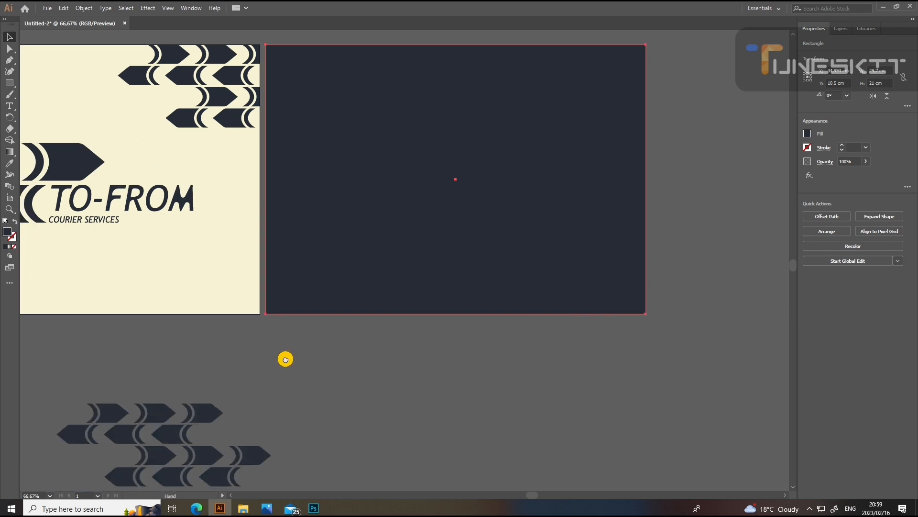
pyautogui.click(200, 419)
pyautogui.click(371, 311)
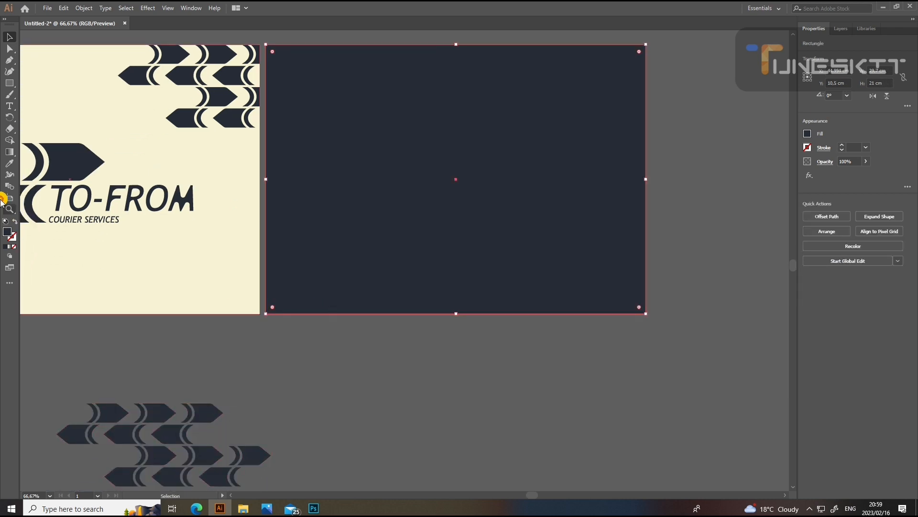
pyautogui.click(218, 410)
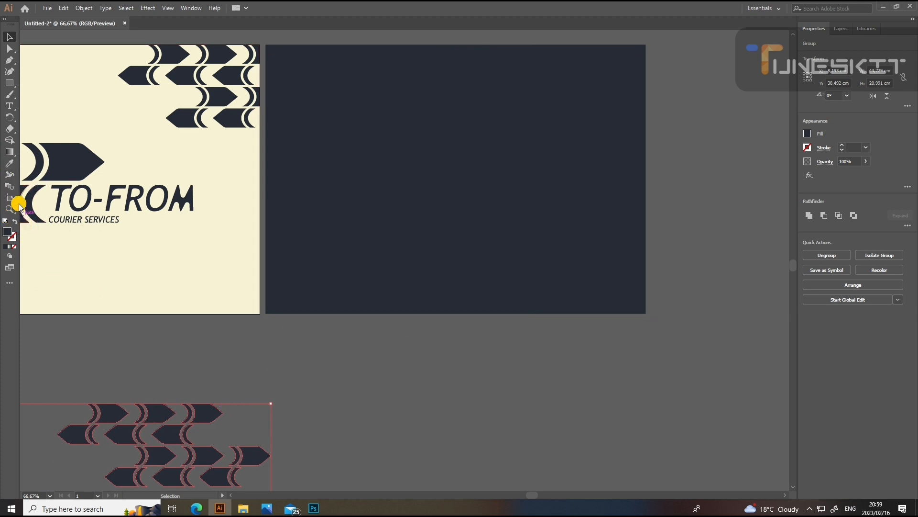
pyautogui.click(9, 165)
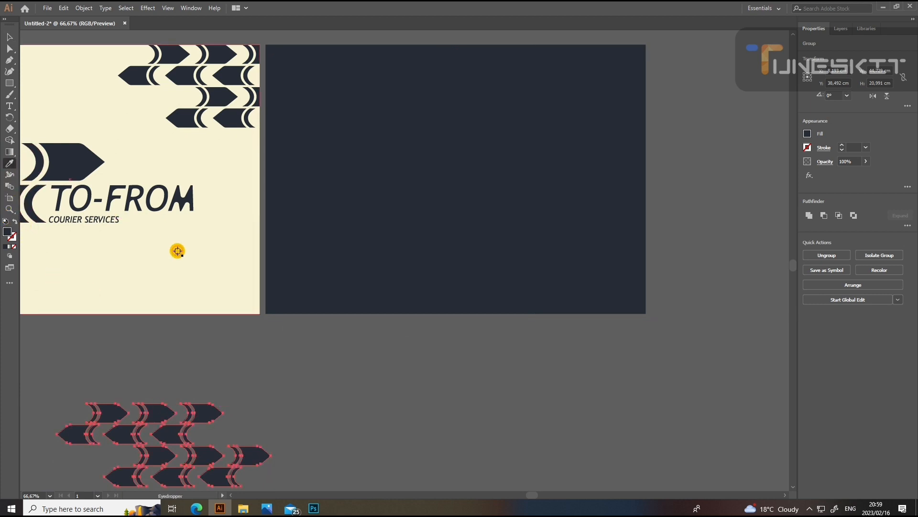
pyautogui.click(177, 250)
pyautogui.click(11, 40)
pyautogui.click(402, 426)
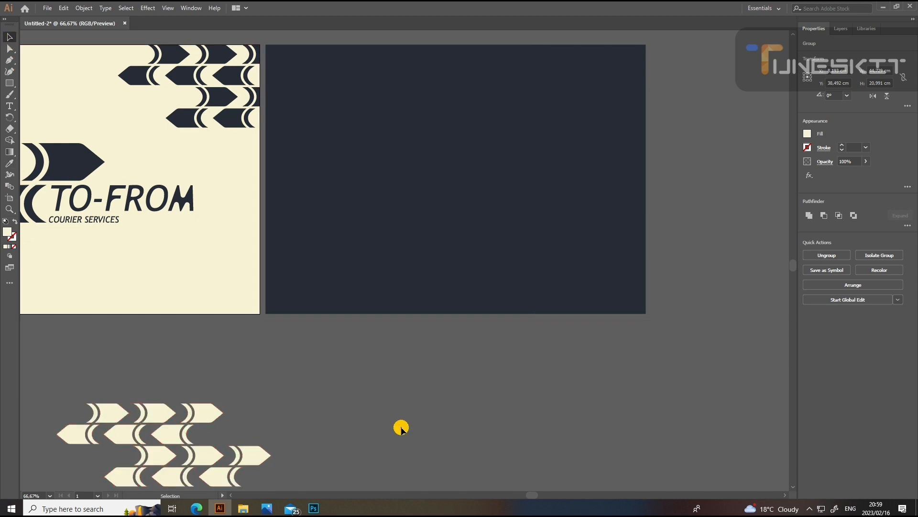
# - Move the cream duplicate artwork onto the navy rectangle, level with its upper and lower edges
pyautogui.moveTo(211, 415); pyautogui.dragTo(708, 57)
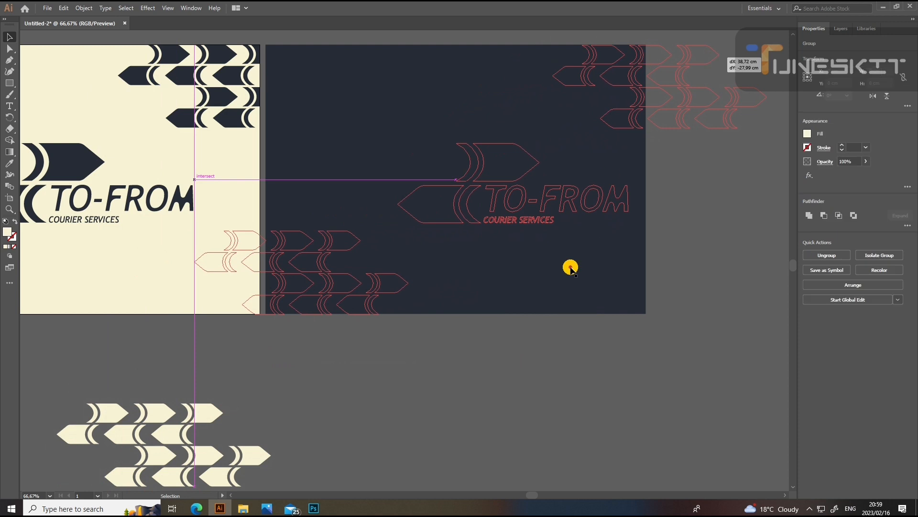
pyautogui.scroll(2, 449, 397)
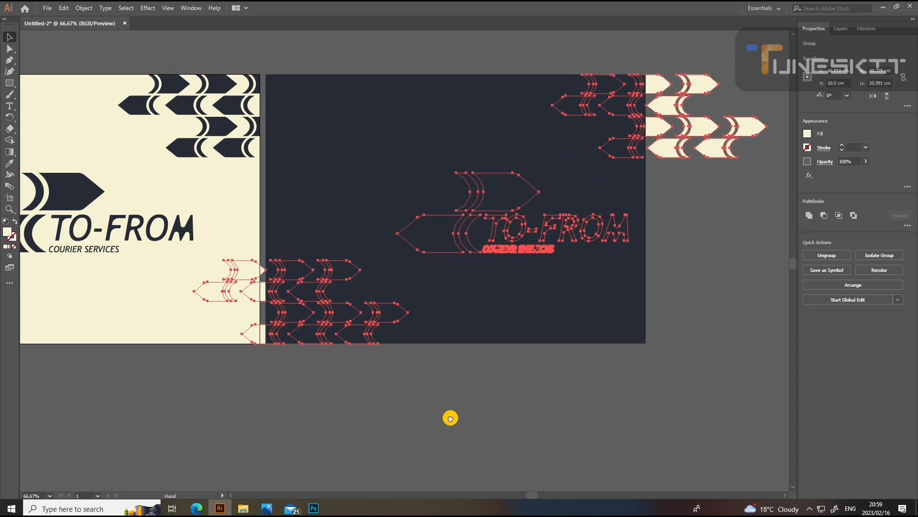
pyautogui.click(661, 384)
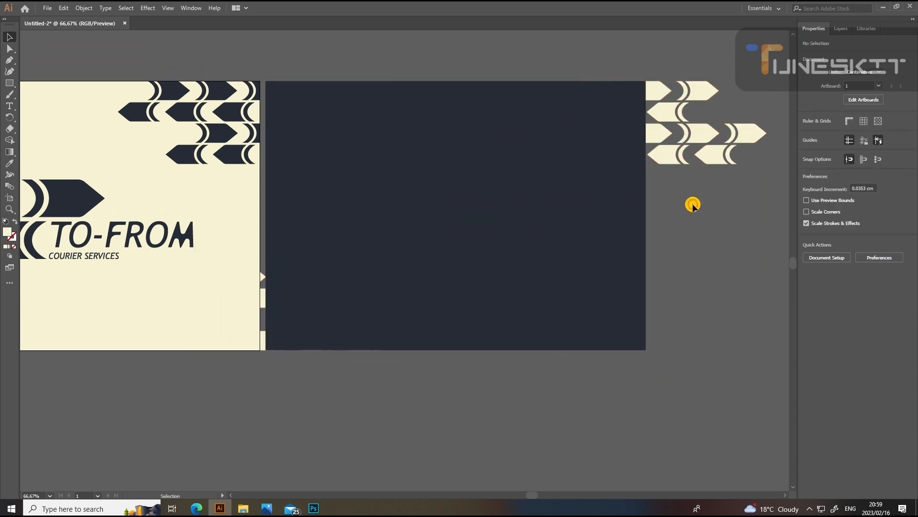
pyautogui.click(697, 149)
pyautogui.moveTo(698, 144); pyautogui.dragTo(665, 138)
pyautogui.moveTo(428, 420); pyautogui.dragTo(458, 418)
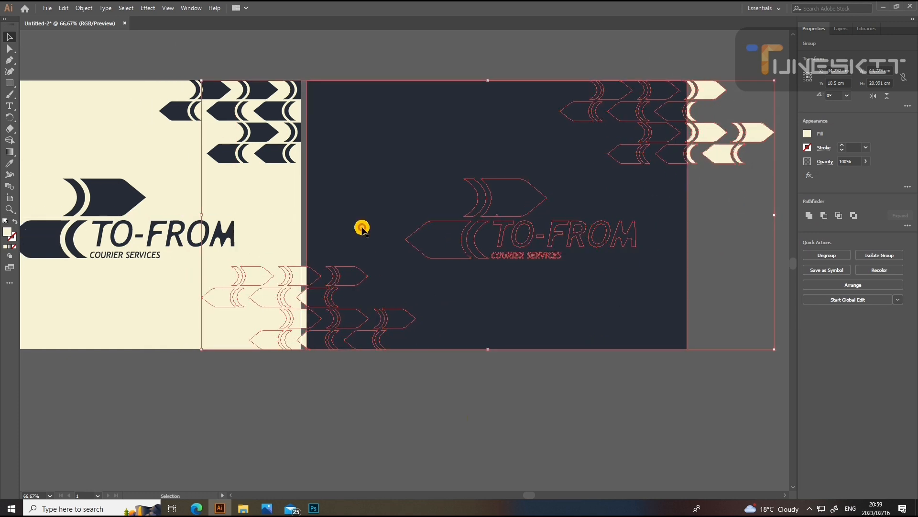
# - Bring the cream artwork in front of the navy rectangle
pyautogui.scroll(-2, 406, 216)
pyautogui.scroll(2, 353, 60)
pyautogui.click(352, 47)
pyautogui.moveTo(353, 47); pyautogui.dragTo(737, 140)
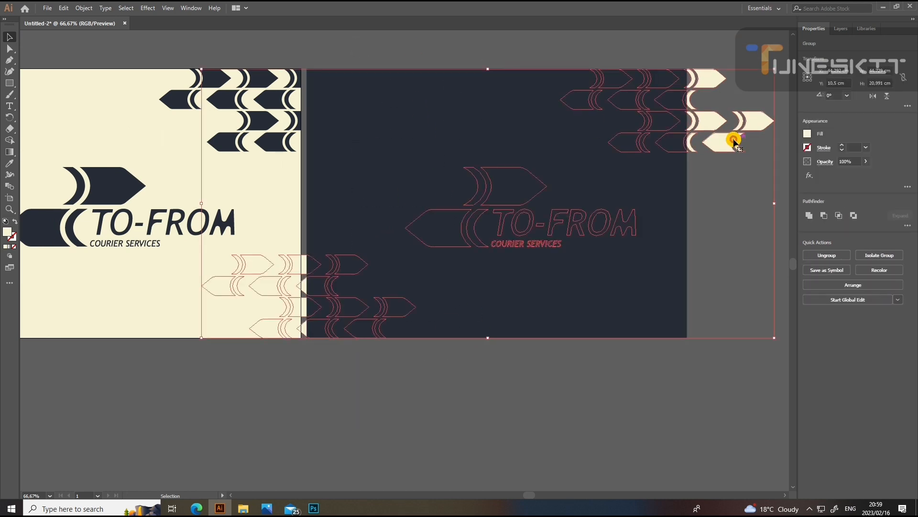
pyautogui.rightClick(736, 139)
pyautogui.click(753, 245)
pyautogui.click(689, 243)
pyautogui.click(531, 390)
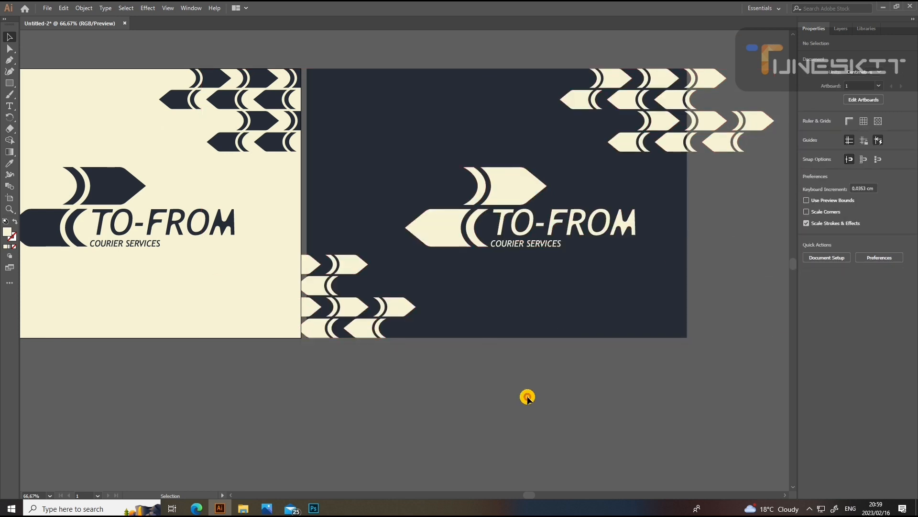
# - Shift the cream artwork slightly to the left to centre the logo on the navy rectangle
pyautogui.scroll(-1, 492, 350)
pyautogui.scroll(2, 395, 250)
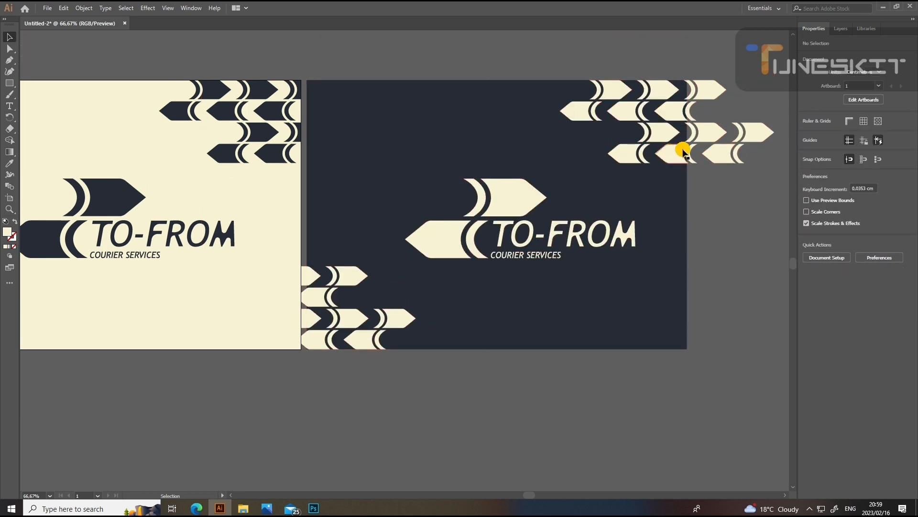
pyautogui.moveTo(711, 145); pyautogui.dragTo(696, 140)
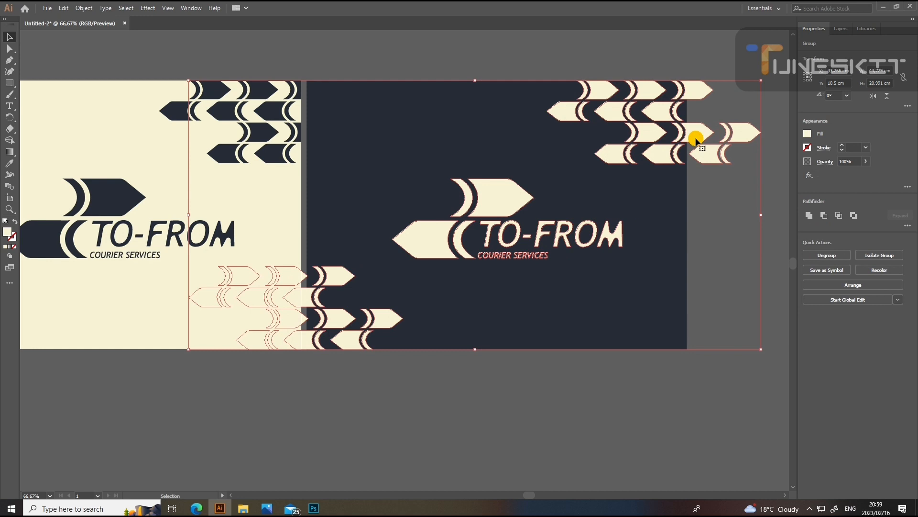
pyautogui.press('Left')
pyautogui.press('Left')
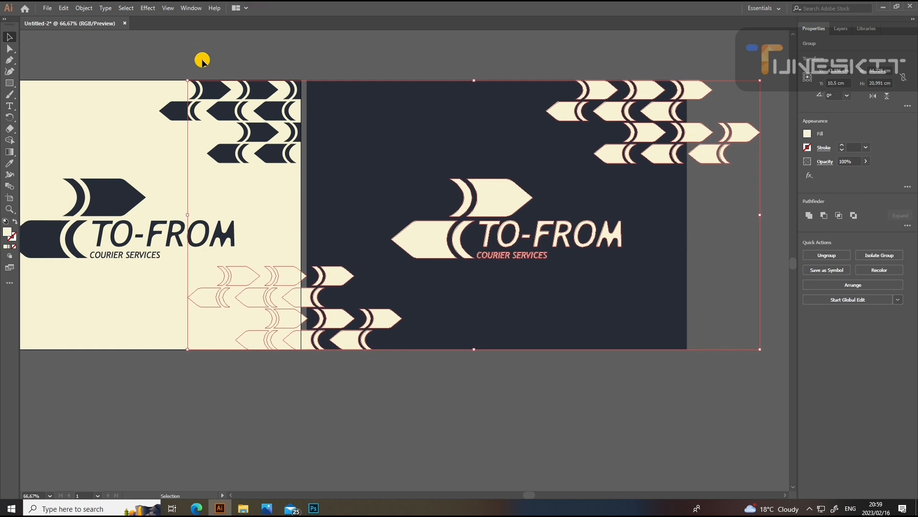
# - Draw a cream rectangle about 21 cm high over the navy background and adjust its left edge to match
pyautogui.click(85, 511)
pyautogui.click(157, 406)
pyautogui.click(8, 85)
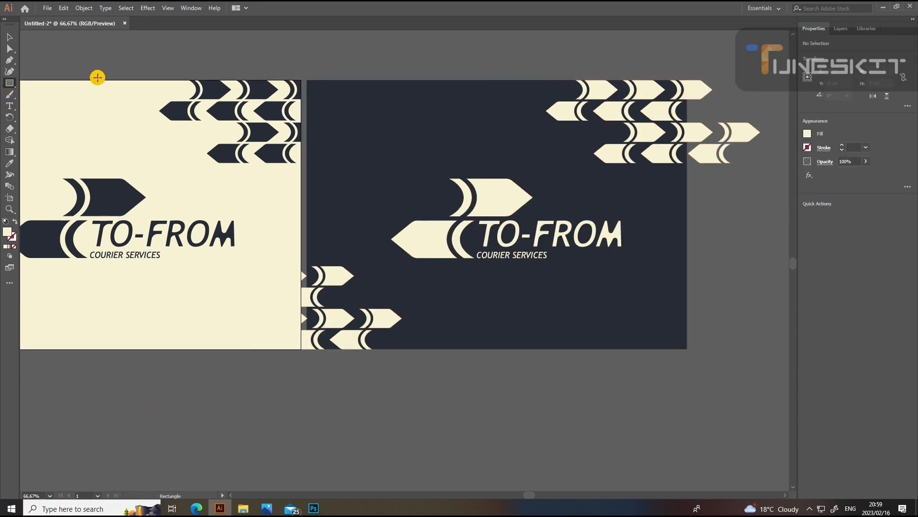
pyautogui.moveTo(308, 79); pyautogui.dragTo(687, 350)
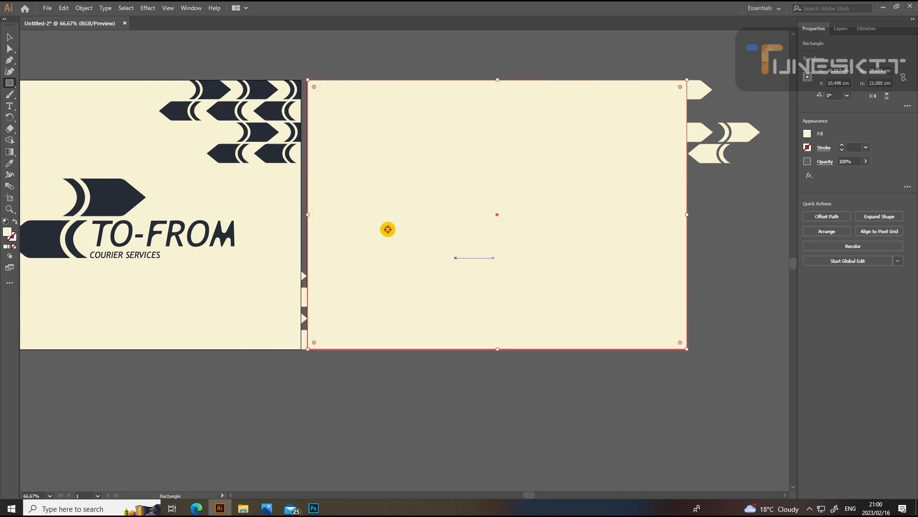
pyautogui.moveTo(307, 213)
pyautogui.mouseDown()
pyautogui.moveTo(297, 211)
pyautogui.moveTo(309, 218)
pyautogui.mouseUp()
# - Make a clipping mask from the new cream rectangle, the cream artwork and the navy background to trim the overhanging patterns
pyautogui.click(333, 56)
pyautogui.moveTo(325, 76); pyautogui.dragTo(713, 371)
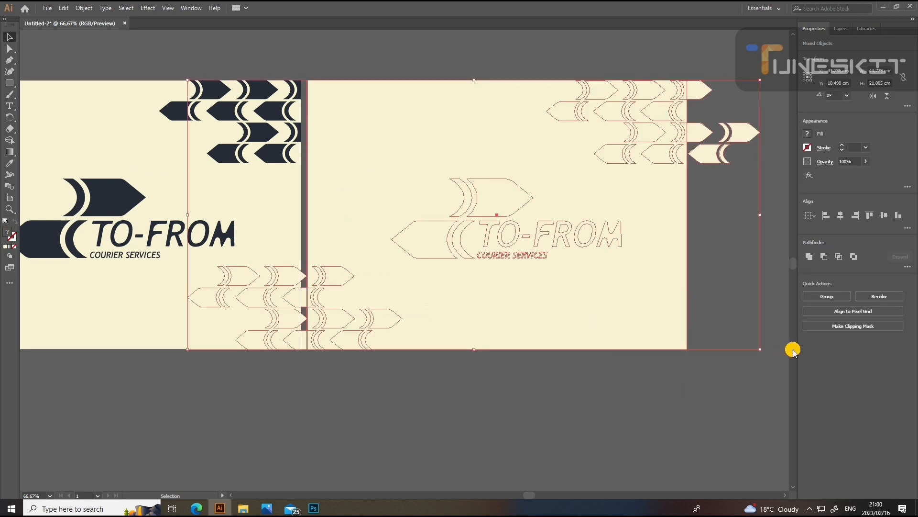
pyautogui.click(855, 326)
pyautogui.click(585, 378)
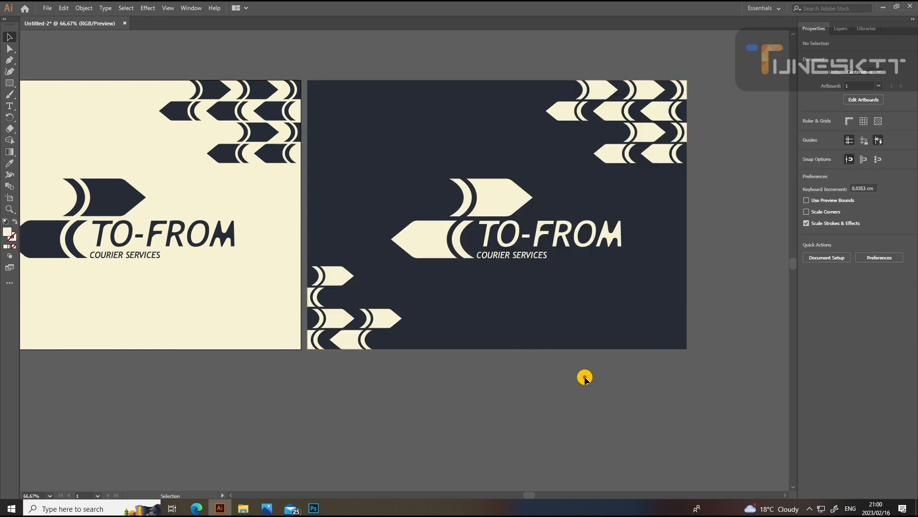
# - Compare the finished cream-background and navy-background versions of the logo side by side
pyautogui.moveTo(518, 396); pyautogui.dragTo(544, 412)
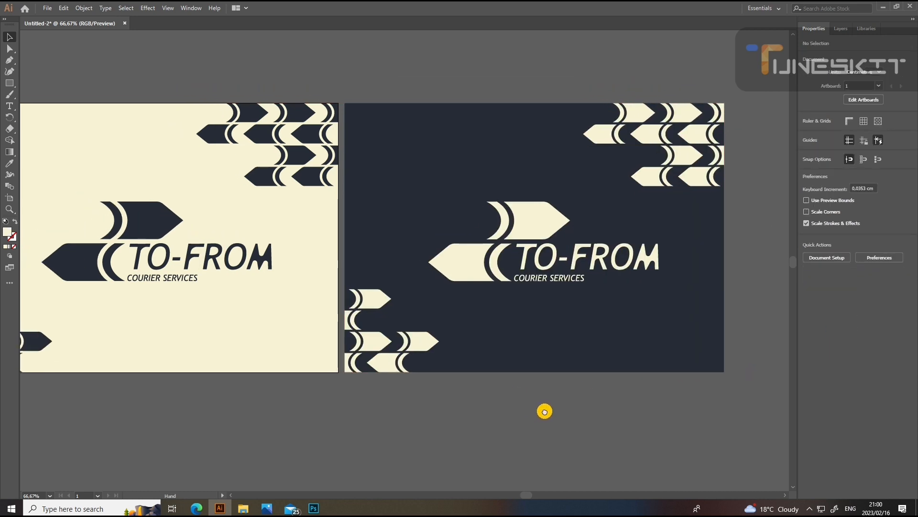
pyautogui.hotkey('ctrl', '-')
pyautogui.moveTo(471, 390); pyautogui.dragTo(515, 427)
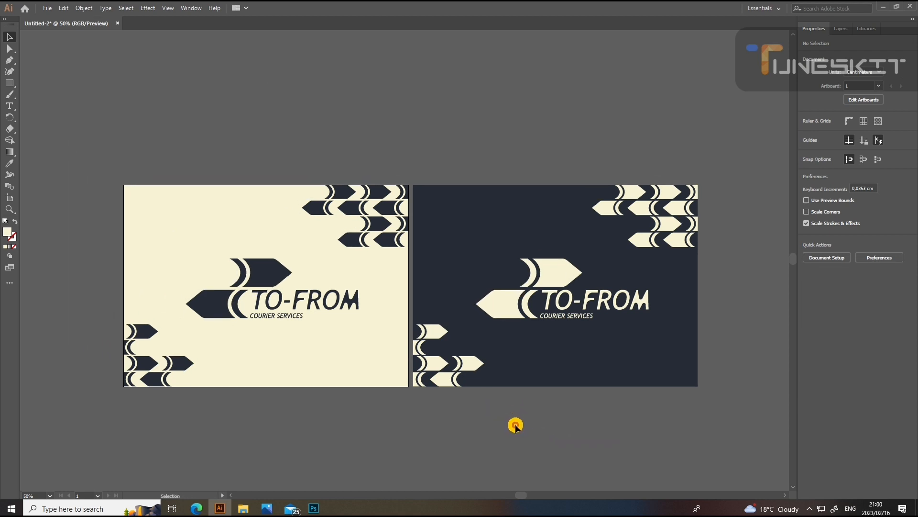
pyautogui.hotkey('ctrl', '+')
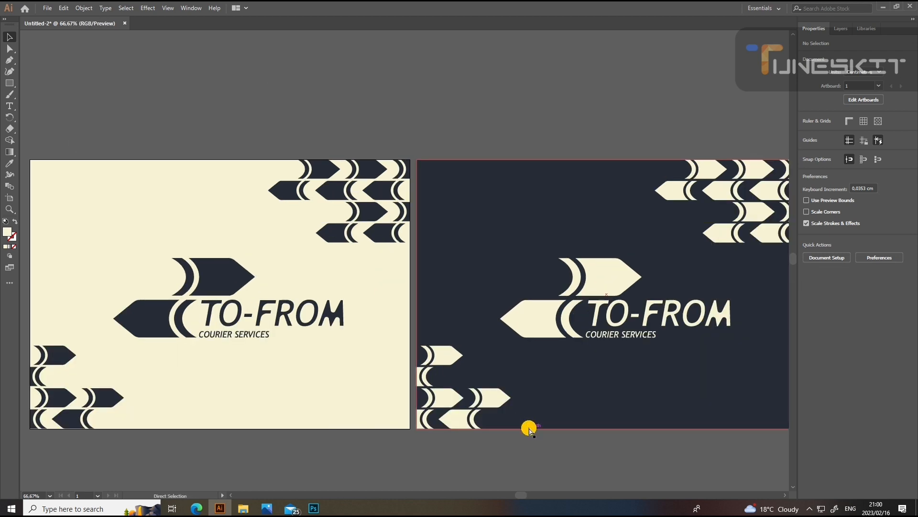
pyautogui.hotkey('ctrl', '-')
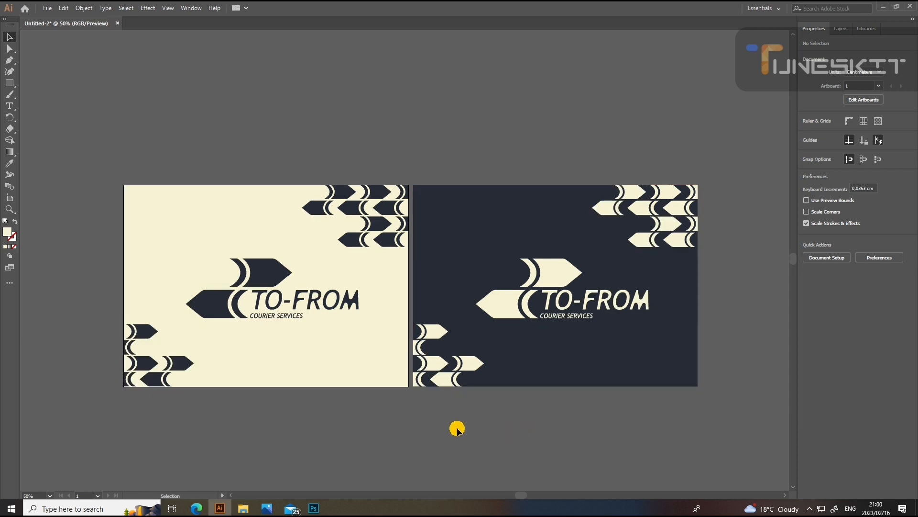
pyautogui.moveTo(458, 428); pyautogui.dragTo(456, 408)
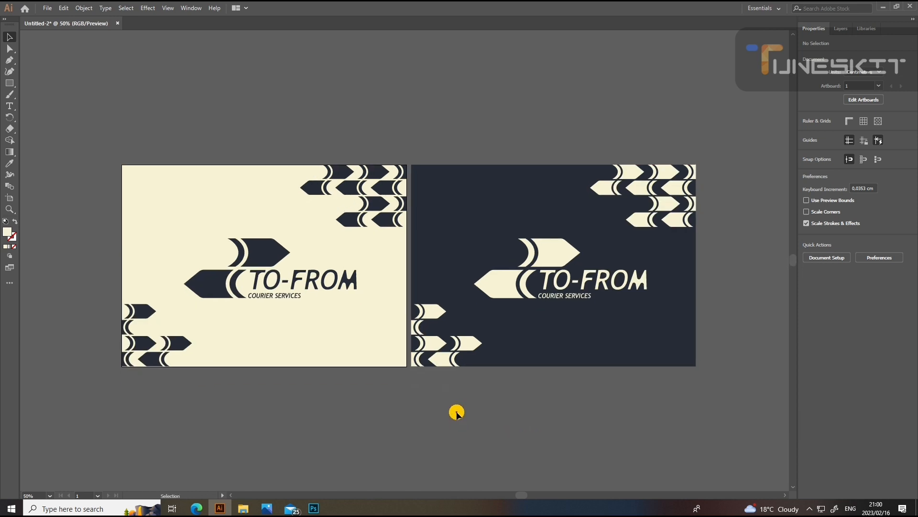